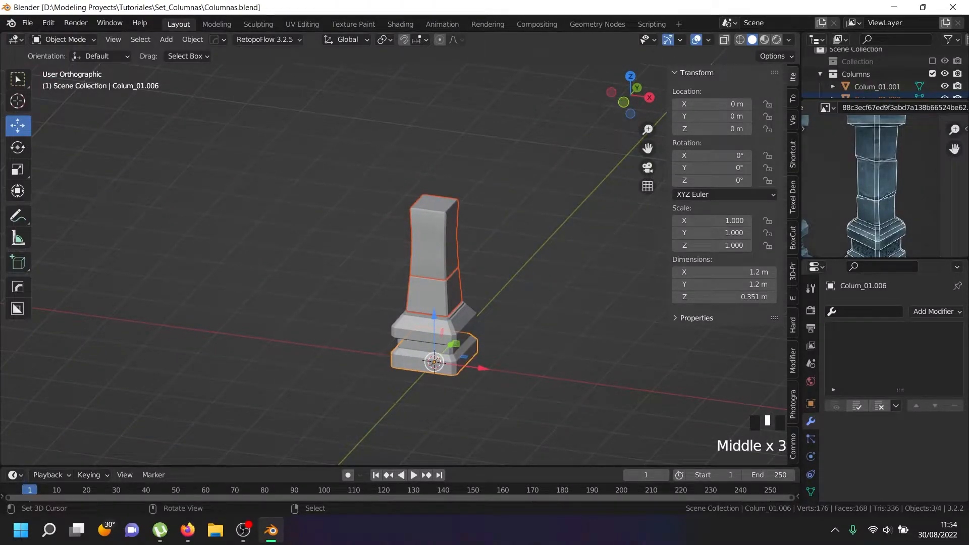
- Duplicate the tapered block above the base inside its mesh, flip the copy vertically, and place it on top of the shaft
{"action": "right_click", "coordinate": [430, 295]}
{"action": "key", "text": "KP_1"}
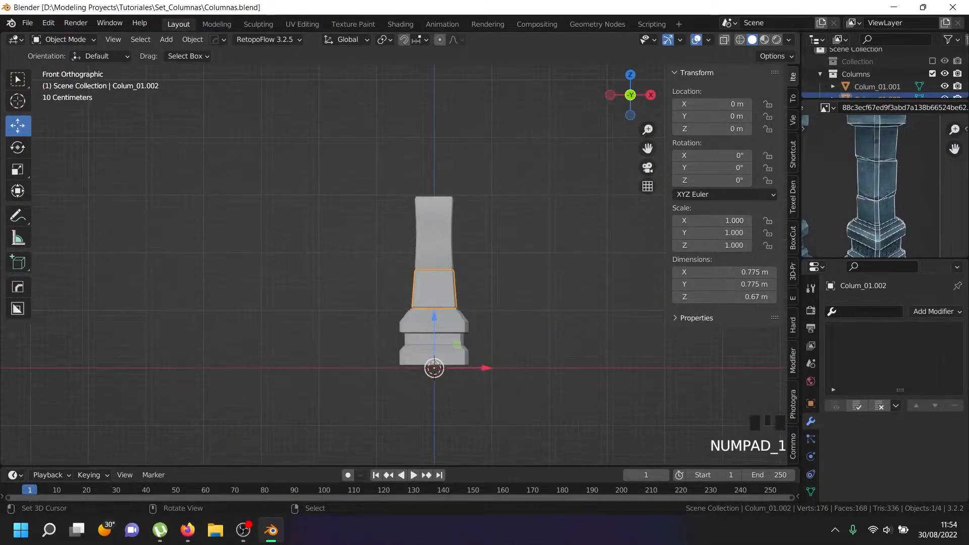
{"action": "key", "text": "Tab"}
{"action": "key", "text": "shift+d"}
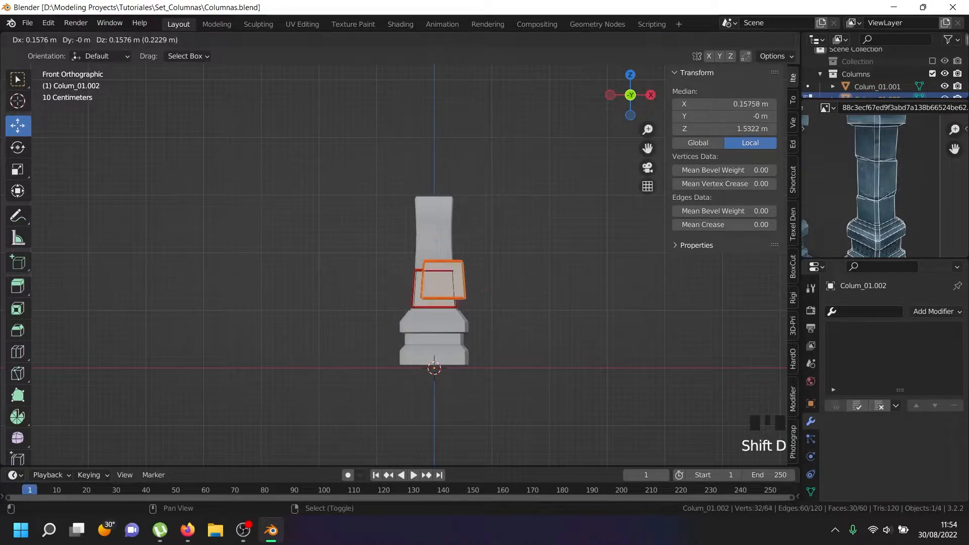
{"action": "right_click", "coordinate": [457, 266]}
{"action": "key", "text": "s"}
{"action": "left_click", "coordinate": [506, 258]}
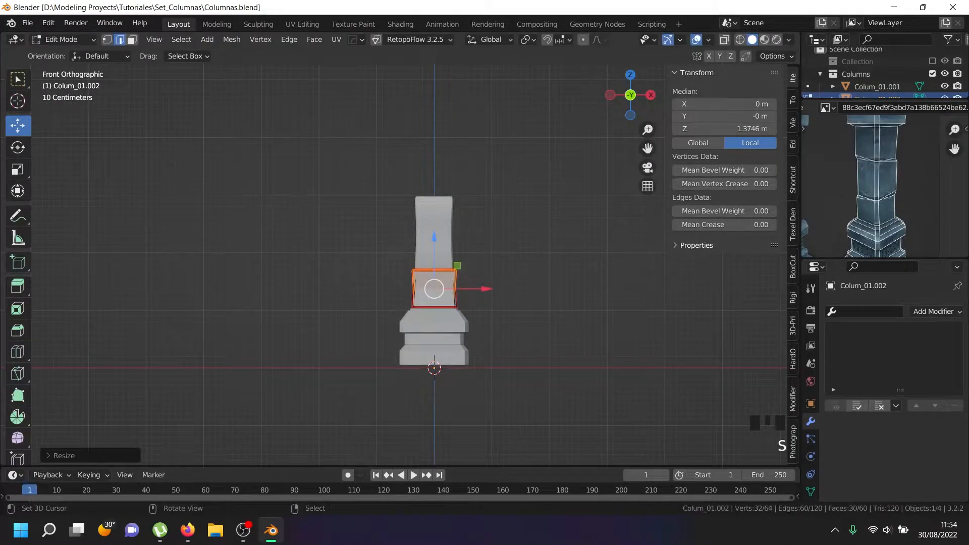
{"action": "left_click_drag", "start_coordinate": [434, 238], "coordinate": [434, 123]}
{"action": "key", "text": "Tab"}
- Duplicate the bottom plinth, mirror the copy with a Z scale of -1, and raise it onto the column's top as a capital
{"action": "right_click", "coordinate": [432, 352]}
{"action": "key", "text": "Tab"}
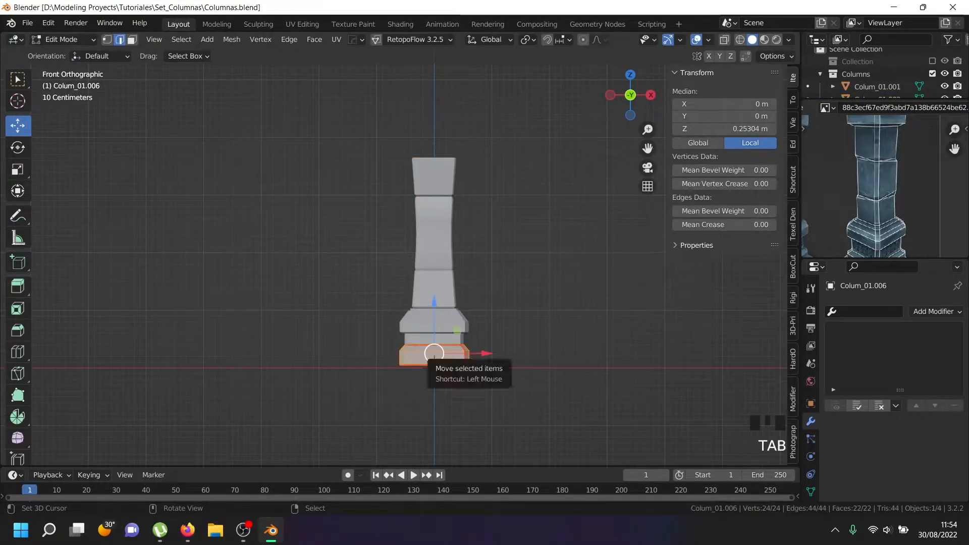
{"action": "key", "text": "shift+d"}
{"action": "right_click", "coordinate": [515, 324]}
{"action": "type", "text": "sz-1"}
{"action": "key", "text": "Return"}
{"action": "left_click_drag", "start_coordinate": [434, 302], "coordinate": [434, 95]}
{"action": "scroll", "coordinate": [443, 110], "scroll_direction": "up", "scroll_amount": 5}
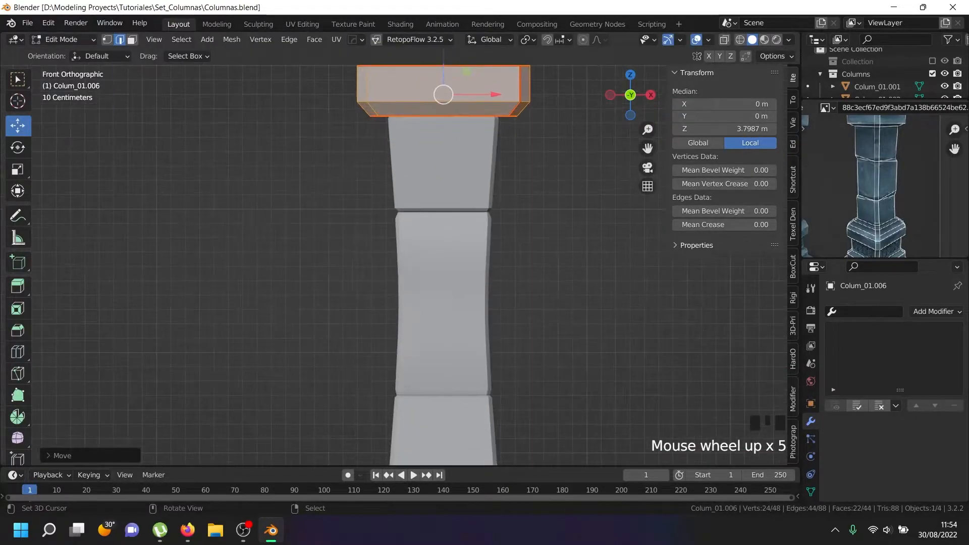
{"action": "key", "text": "Tab"}
- Compare the column with the reference image and delete all of its pieces from the scene
{"action": "middle_click_drag", "start_coordinate": [444, 110], "coordinate": [475, 152]}
{"action": "key", "text": "a"}
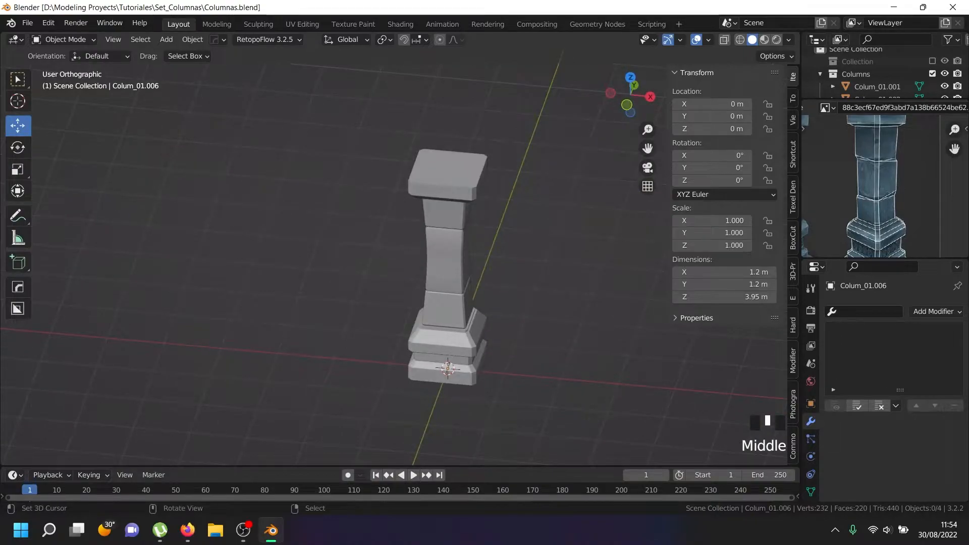
{"action": "scroll", "coordinate": [873, 192], "scroll_direction": "down", "scroll_amount": 6}
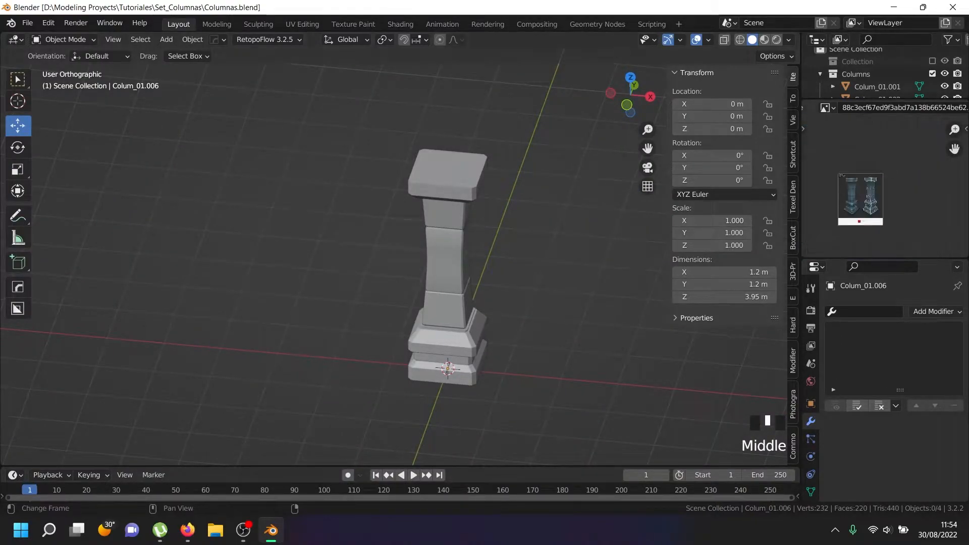
{"action": "scroll", "coordinate": [832, 208], "scroll_direction": "up", "scroll_amount": 4}
{"action": "middle_click_drag", "start_coordinate": [474, 152], "coordinate": [434, 146]}
{"action": "scroll", "coordinate": [444, 277], "scroll_direction": "down", "scroll_amount": 1}
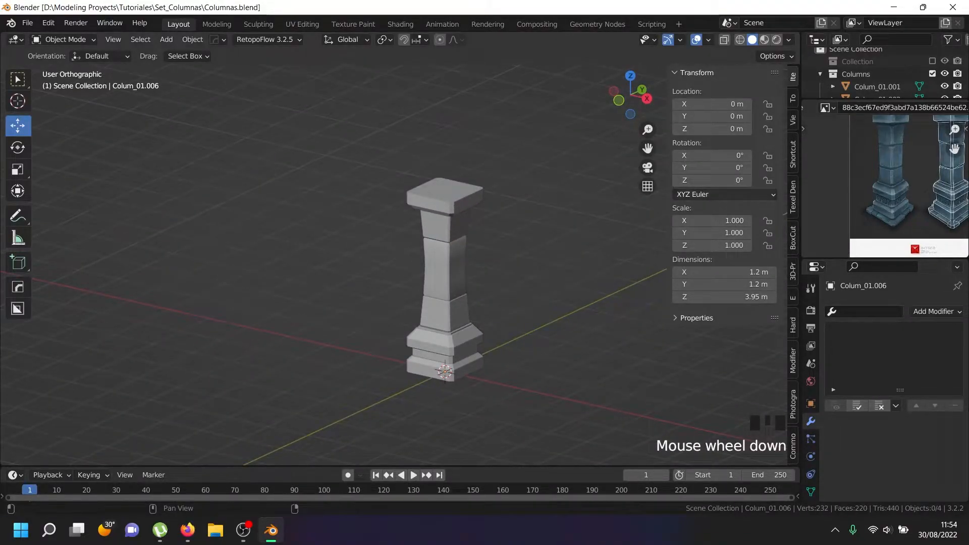
{"action": "key", "text": "a"}
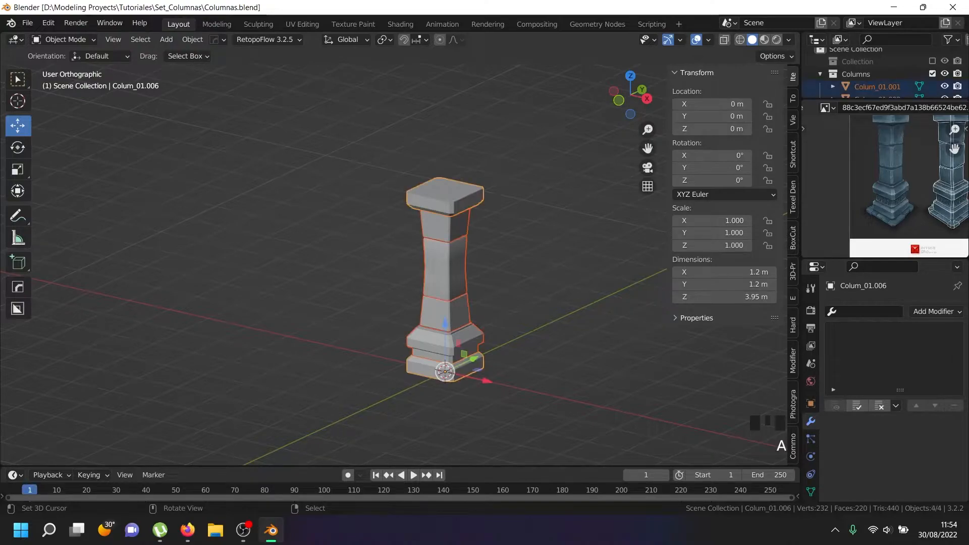
{"action": "key", "text": "x"}
{"action": "left_click", "coordinate": [503, 249]}
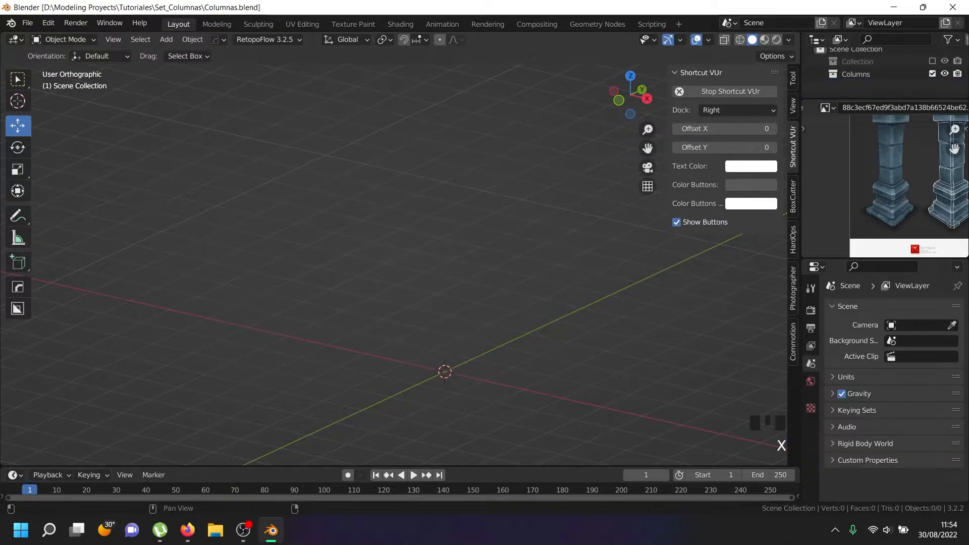
- Enable the collection that holds Base and Ref, and select the Ref block
{"action": "left_click", "coordinate": [932, 80]}
{"action": "left_click", "coordinate": [932, 67]}
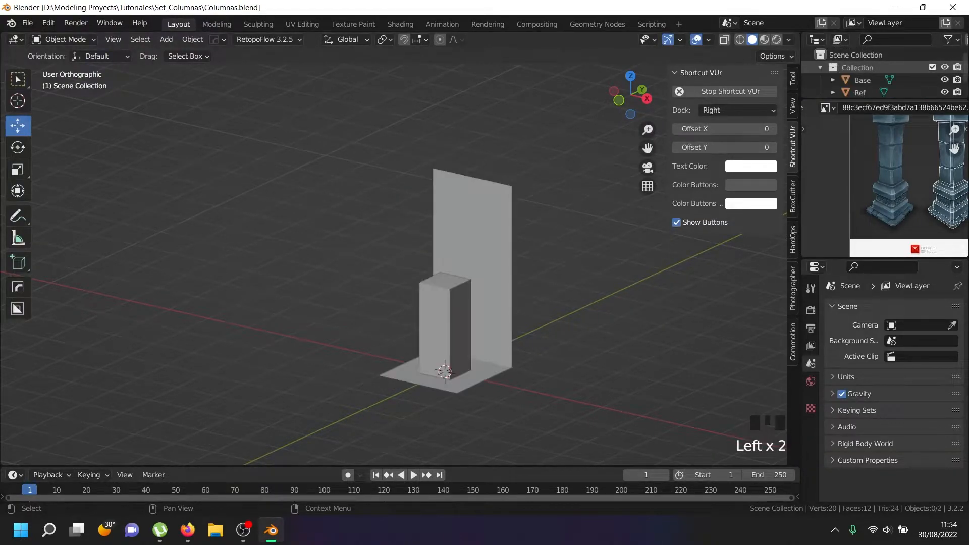
{"action": "right_click", "coordinate": [446, 325]}
{"action": "middle_click_drag", "start_coordinate": [446, 326], "coordinate": [471, 323]}
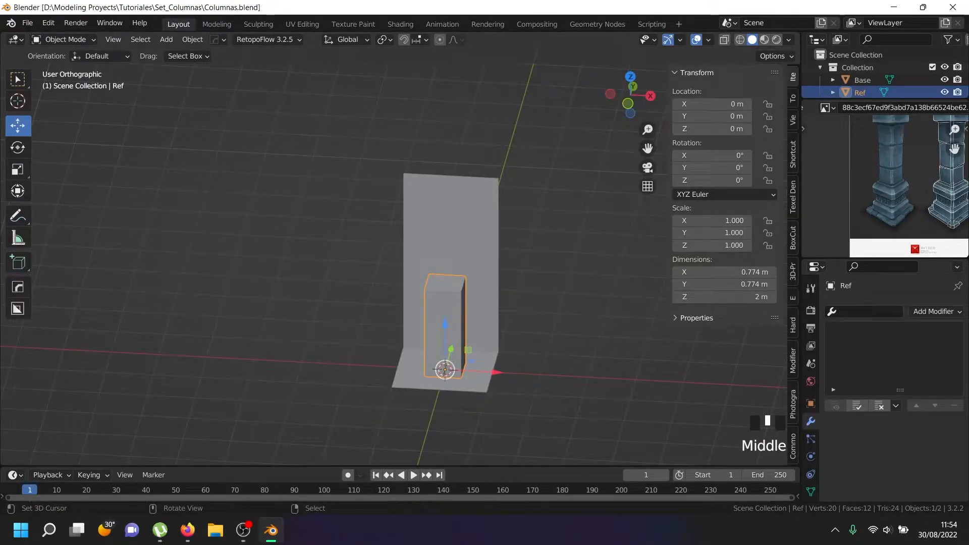
{"action": "scroll", "coordinate": [455, 328], "scroll_direction": "up", "scroll_amount": 3}
{"action": "mouse_move", "coordinate": [454, 328]}
{"action": "middle_mouse_down"}
{"action": "mouse_move", "coordinate": [479, 333]}
{"action": "mouse_move", "coordinate": [455, 314]}
{"action": "middle_mouse_up"}
{"action": "key", "text": "Tab"}
{"action": "key", "text": "Tab"}
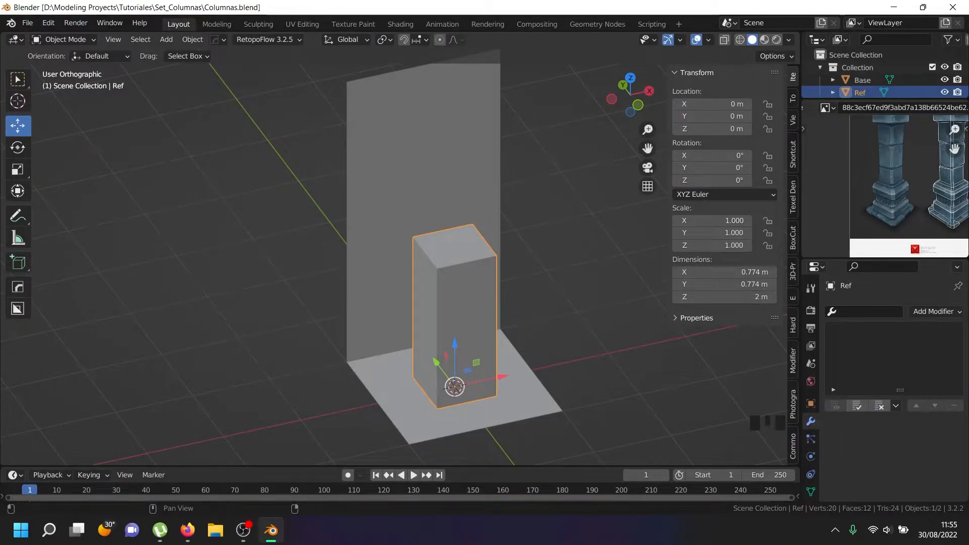
{"action": "left_click_drag", "start_coordinate": [712, 221], "coordinate": [712, 245]}
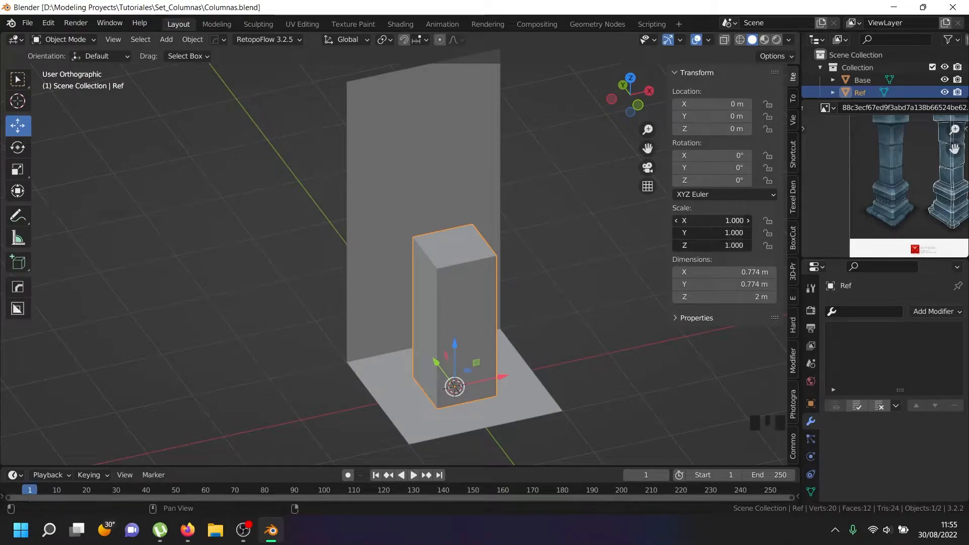
{"action": "left_click", "coordinate": [605, 242]}
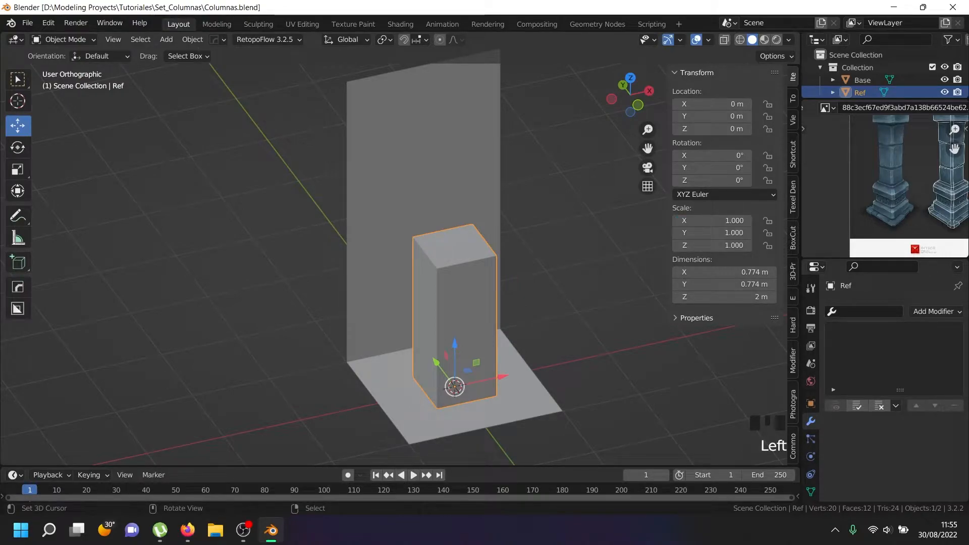
{"action": "key", "text": "s"}
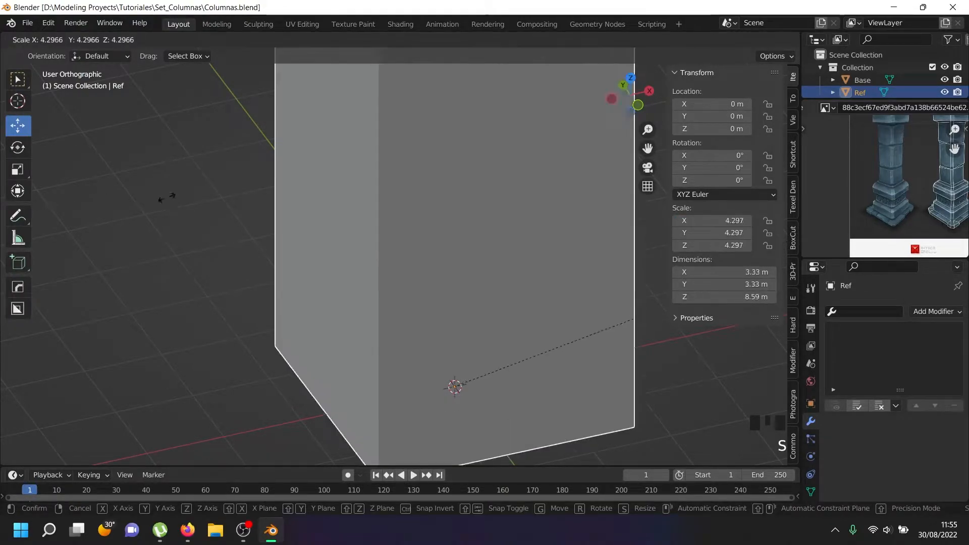
{"action": "key", "text": "Escape"}
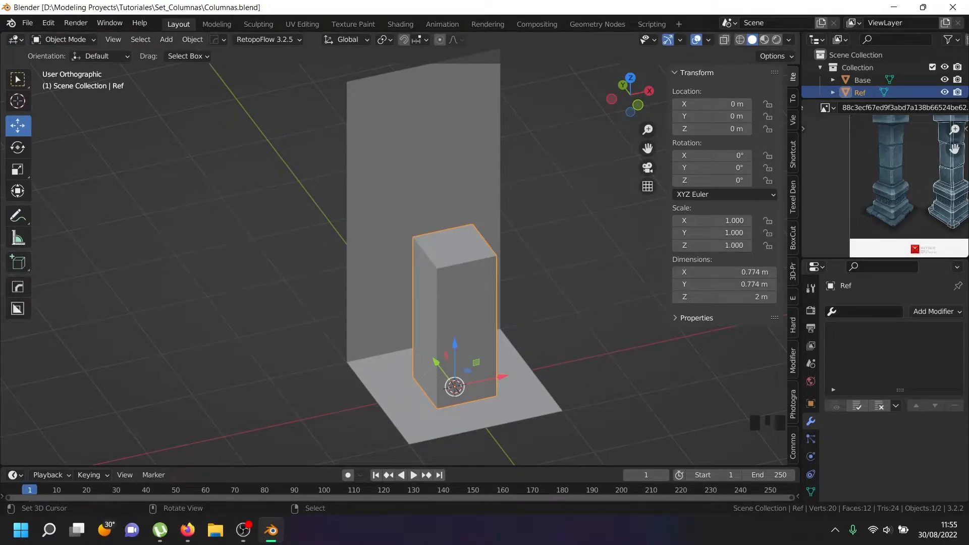
- Apply all transforms to the Ref block and scale it up uniformly to about 1.867
{"action": "key", "text": "ctrl+a"}
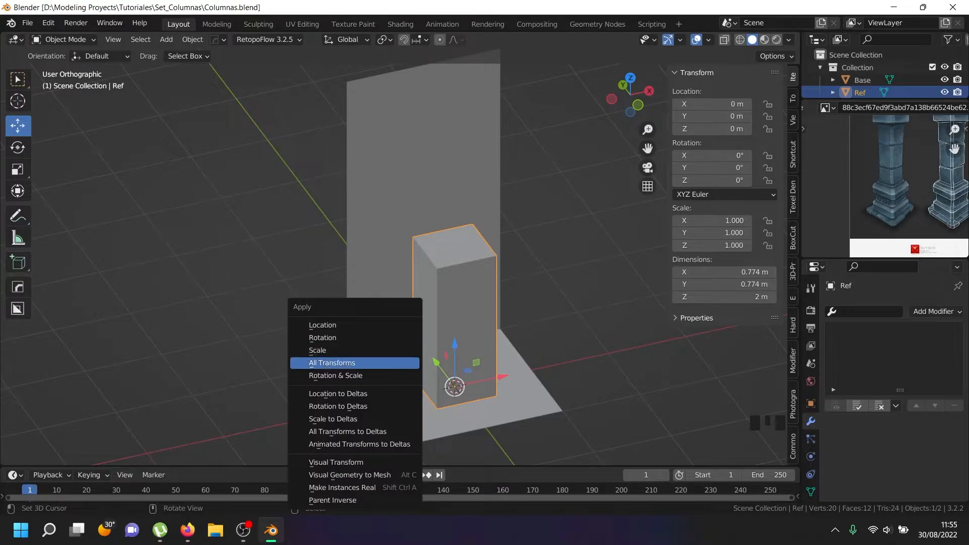
{"action": "left_click", "coordinate": [374, 363]}
{"action": "key", "text": "s"}
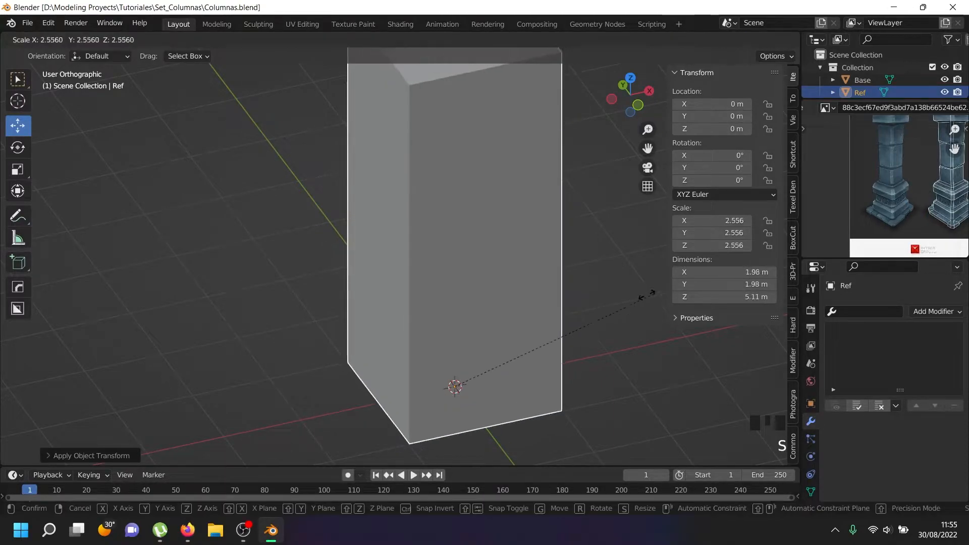
{"action": "left_click", "coordinate": [590, 304]}
{"action": "key", "text": "Tab"}
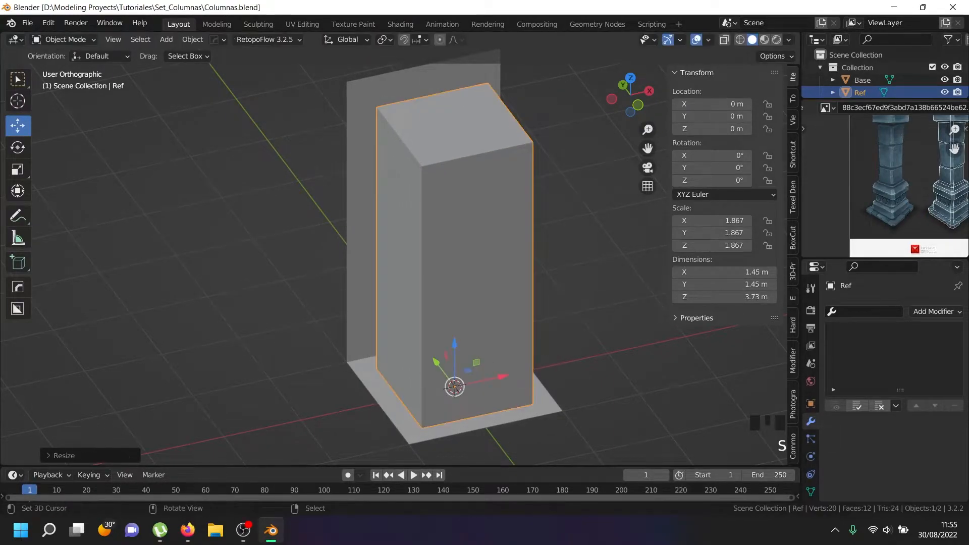
{"action": "key", "text": "Tab"}
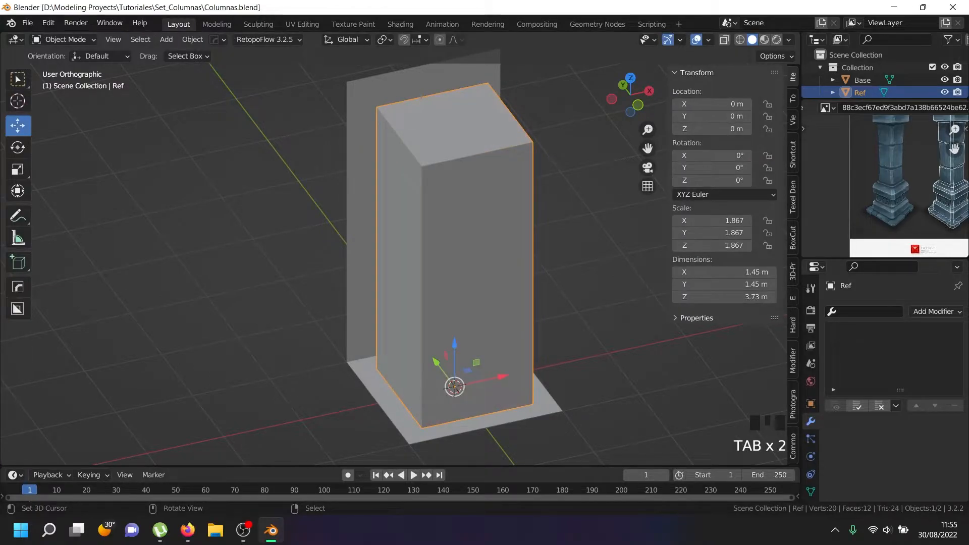
- Set the Ref block's X, Y and Z scale to 1 and move it along X clear of the Base
{"action": "left_click_drag", "start_coordinate": [712, 220], "coordinate": [712, 246]}
{"action": "type", "text": "1"}
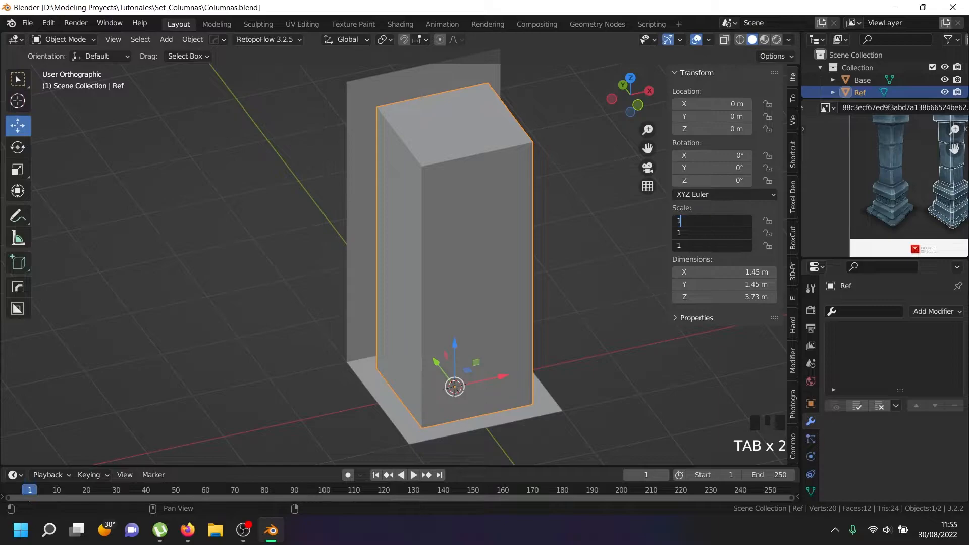
{"action": "key", "text": "Return"}
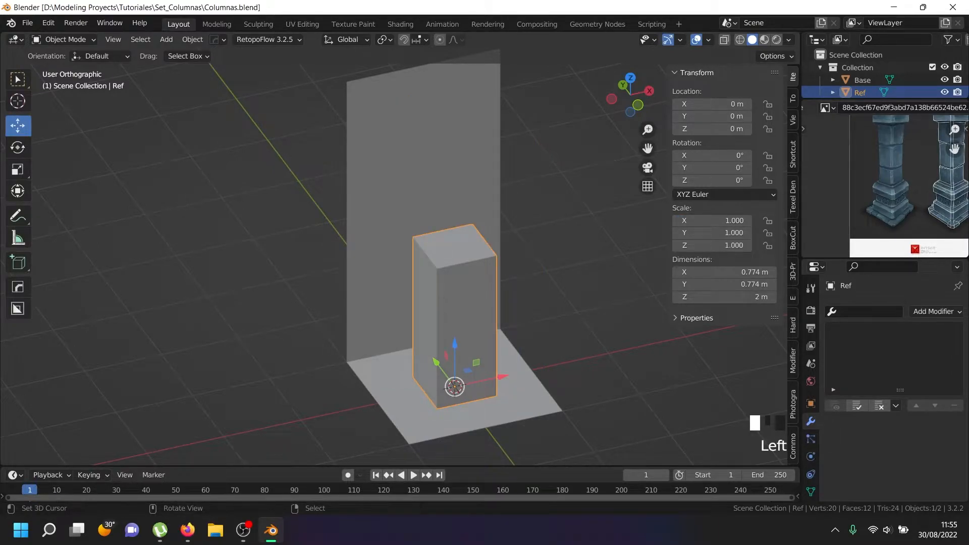
{"action": "middle_click_drag", "start_coordinate": [556, 363], "coordinate": [499, 371]}
{"action": "left_click_drag", "start_coordinate": [500, 393], "coordinate": [679, 441]}
- Open the Base mesh for editing and examine the inner and outer edges that divide its floor into quadrants
{"action": "right_click", "coordinate": [510, 287]}
{"action": "middle_click_drag", "start_coordinate": [510, 288], "coordinate": [487, 275]}
{"action": "middle_click_drag", "start_coordinate": [436, 328], "coordinate": [530, 308]}
{"action": "scroll", "coordinate": [499, 336], "scroll_direction": "down", "scroll_amount": 2}
{"action": "key", "text": "Tab"}
{"action": "right_click", "coordinate": [444, 381]}
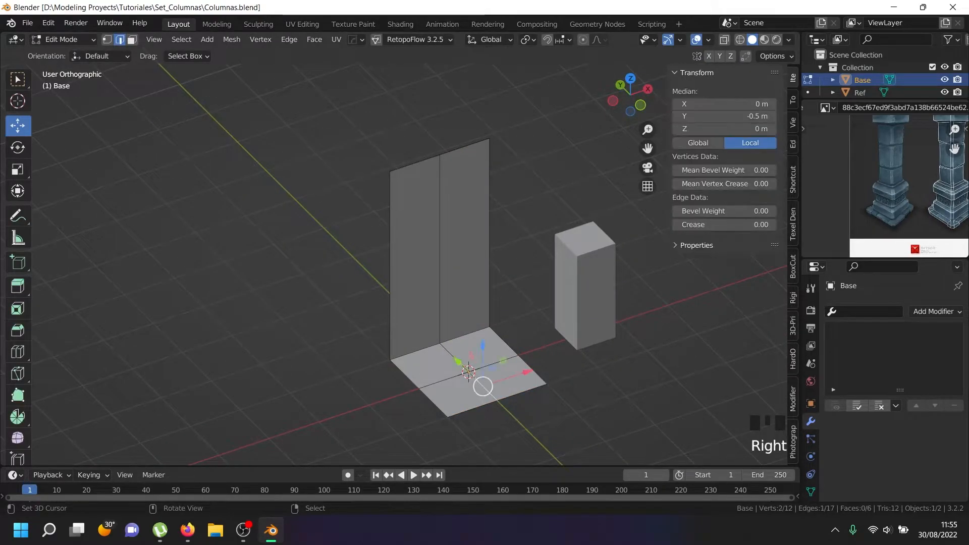
{"action": "scroll", "coordinate": [480, 385], "scroll_direction": "up", "scroll_amount": 4}
{"action": "right_click", "coordinate": [427, 385]}
{"action": "middle_click_drag", "start_coordinate": [427, 385], "coordinate": [427, 385]}
{"action": "right_click", "coordinate": [545, 397]}
{"action": "right_click", "coordinate": [428, 386], "text": "shift"}
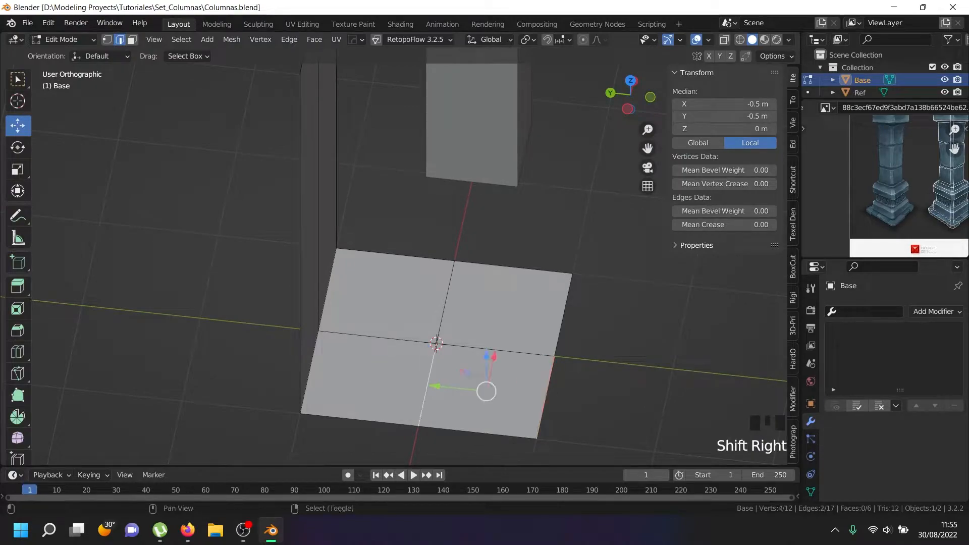
{"action": "key", "text": "Tab"}
- Check the outer edge segments along two adjoining sides of the Base floor in Edit Mode
{"action": "right_click", "coordinate": [436, 344]}
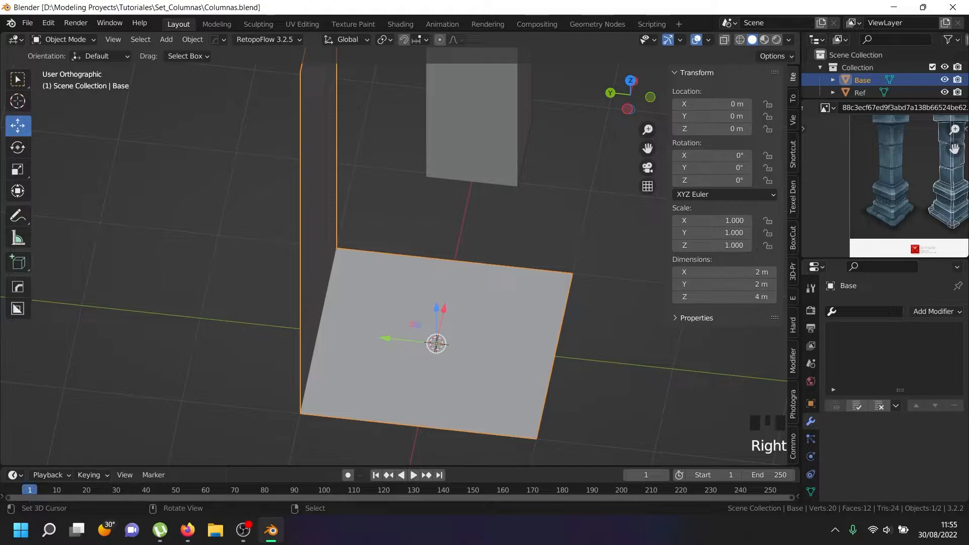
{"action": "key", "text": "Tab"}
{"action": "right_click", "coordinate": [545, 398]}
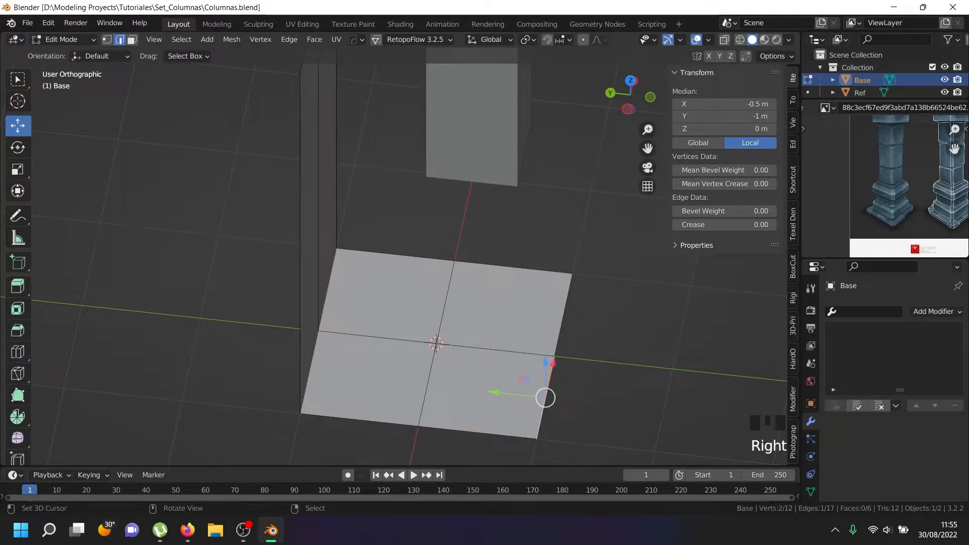
{"action": "right_click", "coordinate": [514, 268]}
{"action": "right_click", "coordinate": [563, 314], "text": "shift"}
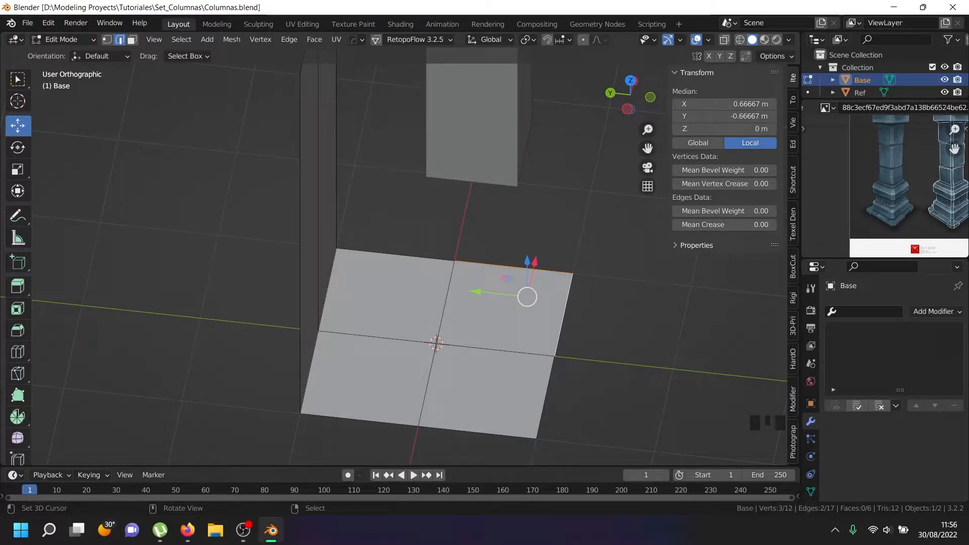
{"action": "key", "text": "Tab"}
{"action": "middle_click_drag", "start_coordinate": [527, 297], "coordinate": [494, 306]}
{"action": "scroll", "coordinate": [495, 306], "scroll_direction": "down", "scroll_amount": 2}
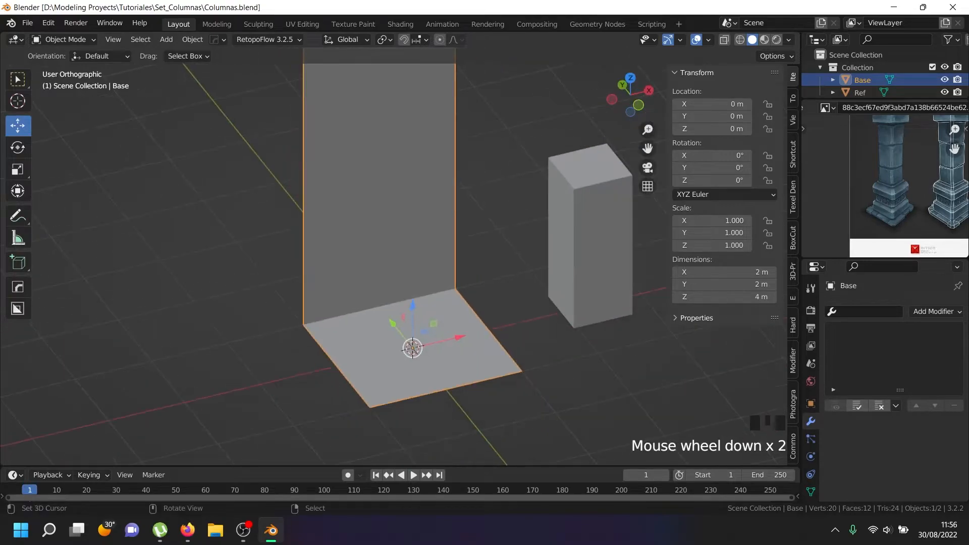
- Add three evenly spaced horizontal loop cuts to the Base's vertical back wall
{"action": "key", "text": "Tab"}
{"action": "right_click", "coordinate": [339, 316]}
{"action": "middle_click_drag", "start_coordinate": [340, 316], "coordinate": [364, 392], "text": "shift"}
{"action": "right_click", "coordinate": [362, 391]}
{"action": "key", "text": "Escape"}
{"action": "key", "text": "ctrl+r"}
{"action": "scroll", "coordinate": [363, 391], "scroll_direction": "up", "scroll_amount": 2}
{"action": "left_click", "coordinate": [362, 392]}
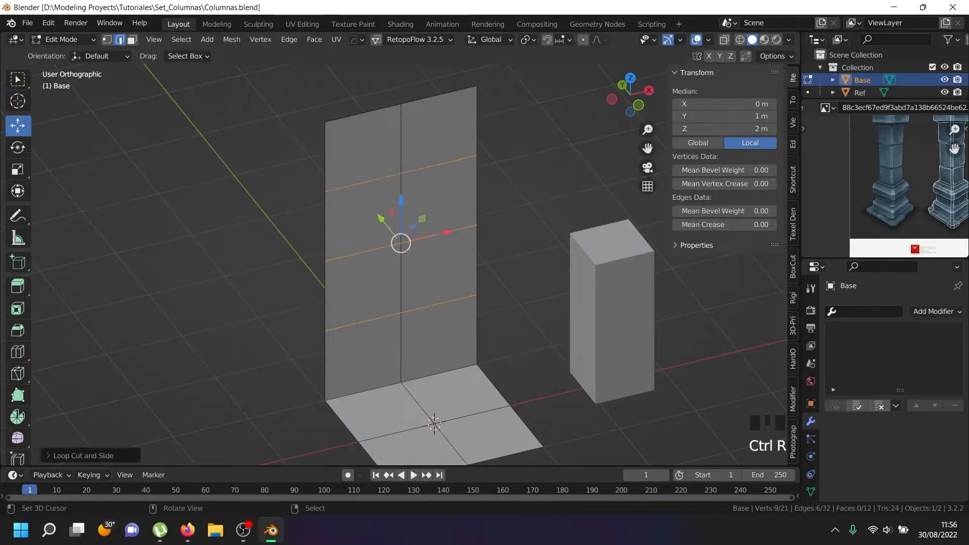
- Examine the back wall's horizontal divisions by selecting each edge row in turn, from the lowest to the highest
{"action": "right_click", "coordinate": [362, 322]}
{"action": "right_click", "coordinate": [438, 305], "text": "shift"}
{"action": "middle_click_drag", "start_coordinate": [438, 304], "coordinate": [456, 299]}
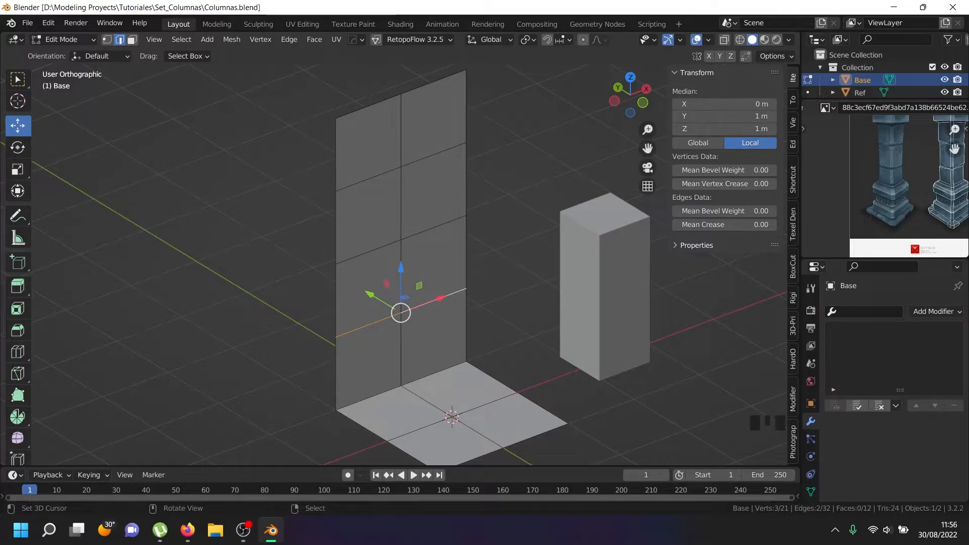
{"action": "right_click", "coordinate": [433, 227]}
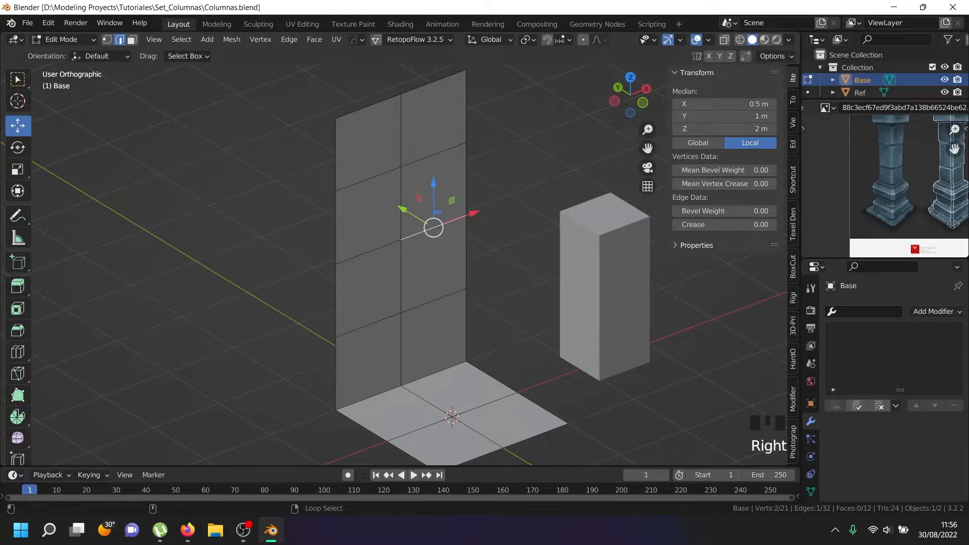
{"action": "right_click", "coordinate": [434, 227], "text": "alt+shift"}
{"action": "right_click", "coordinate": [434, 228], "text": "alt+shift"}
{"action": "right_click", "coordinate": [433, 227], "text": "alt+shift"}
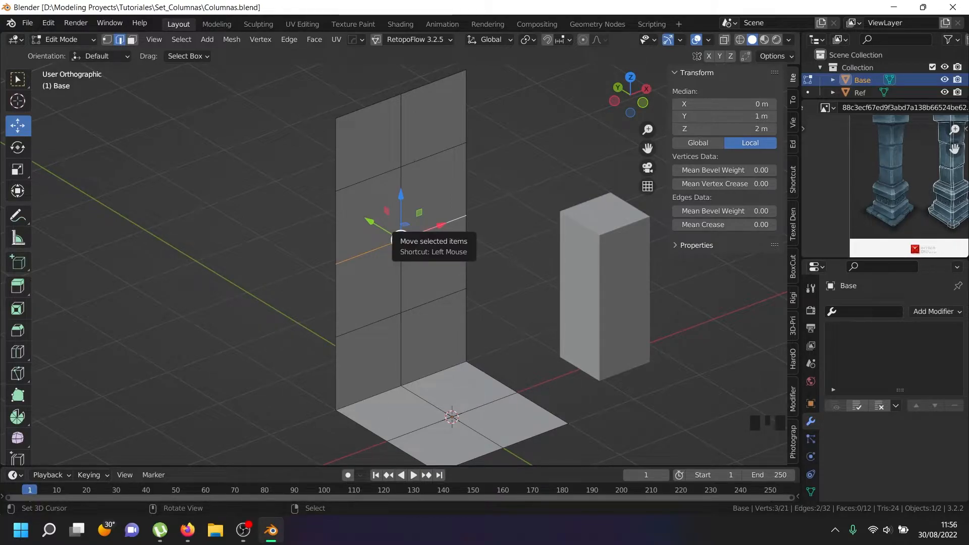
{"action": "key", "text": "Right"}
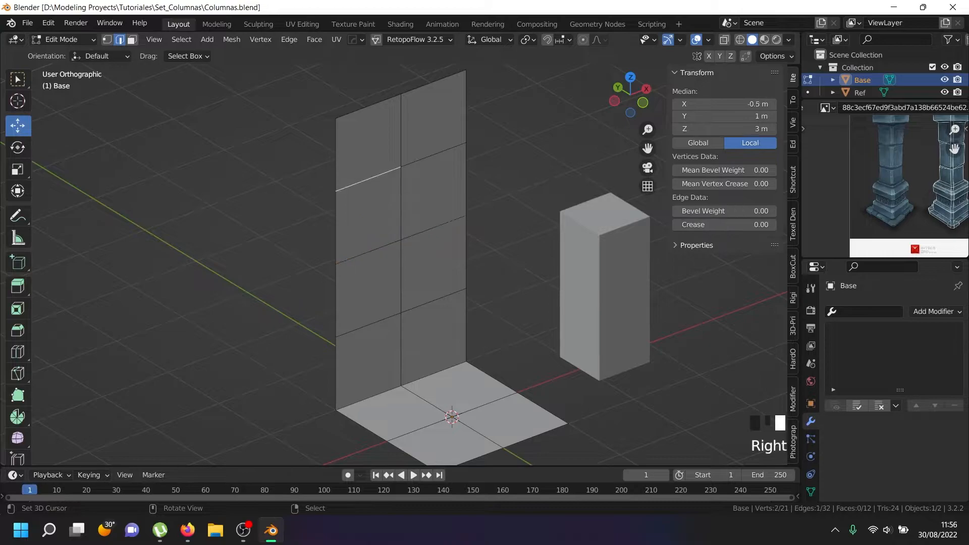
{"action": "key", "text": "shift+Right"}
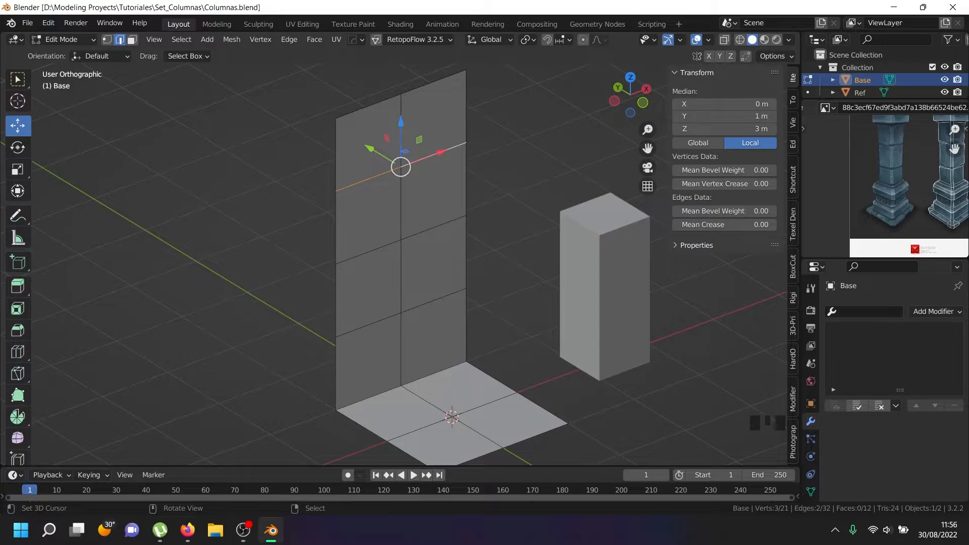
- Check the back wall's upper horizontal edge rows and the central dividing edge on the rear half of the floor
{"action": "right_click", "coordinate": [369, 106], "text": "shift"}
{"action": "right_click", "coordinate": [433, 82], "text": "shift"}
{"action": "right_click", "coordinate": [369, 106]}
{"action": "right_click", "coordinate": [369, 179]}
{"action": "right_click", "coordinate": [434, 155], "text": "shift"}
{"action": "middle_click_drag", "start_coordinate": [455, 283], "coordinate": [425, 218], "text": "shift"}
{"action": "key", "text": "Tab"}
{"action": "key", "text": "Tab"}
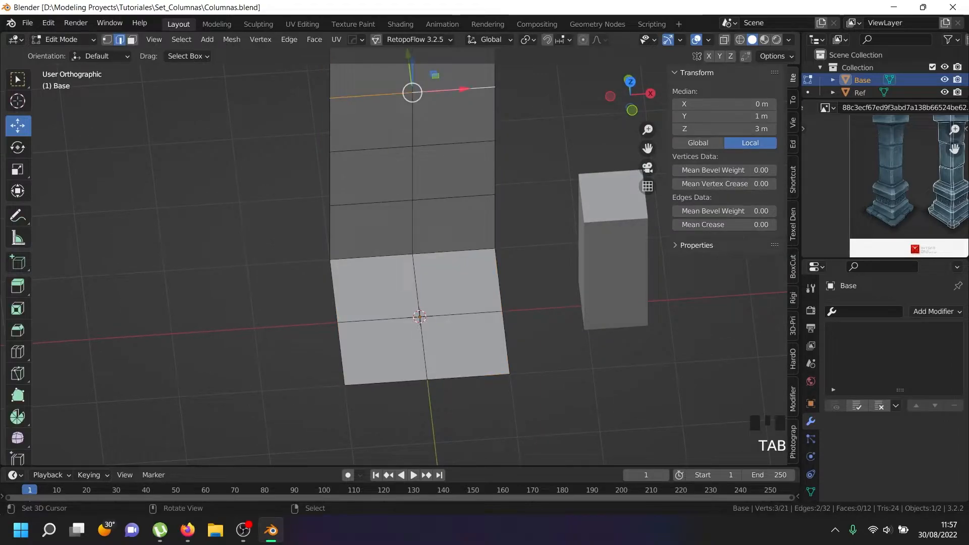
{"action": "right_click", "coordinate": [417, 285]}
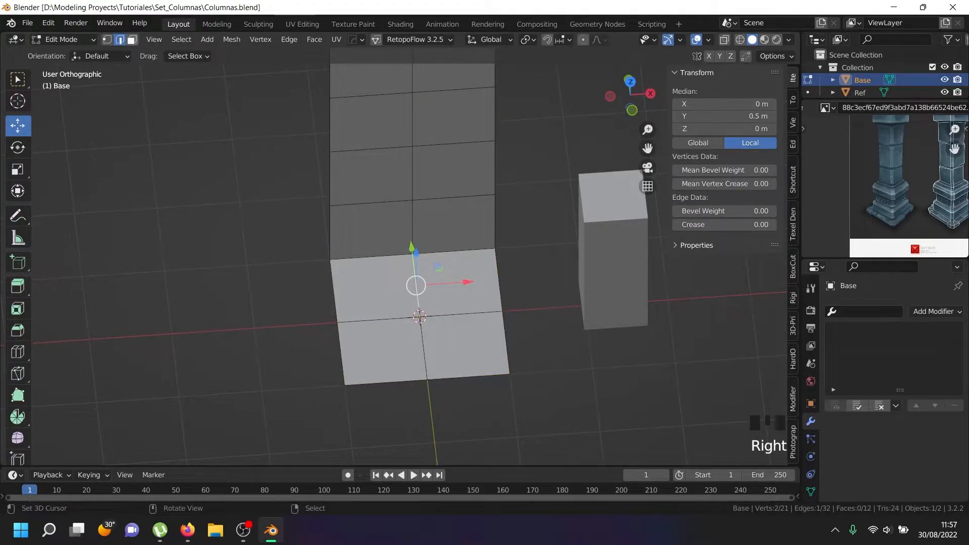
- Duplicate the Base floor's quadrant face at X -0.5 m, Y 0.5 m in place using face selection
{"action": "left_click", "coordinate": [131, 40]}
{"action": "right_click", "coordinate": [382, 350]}
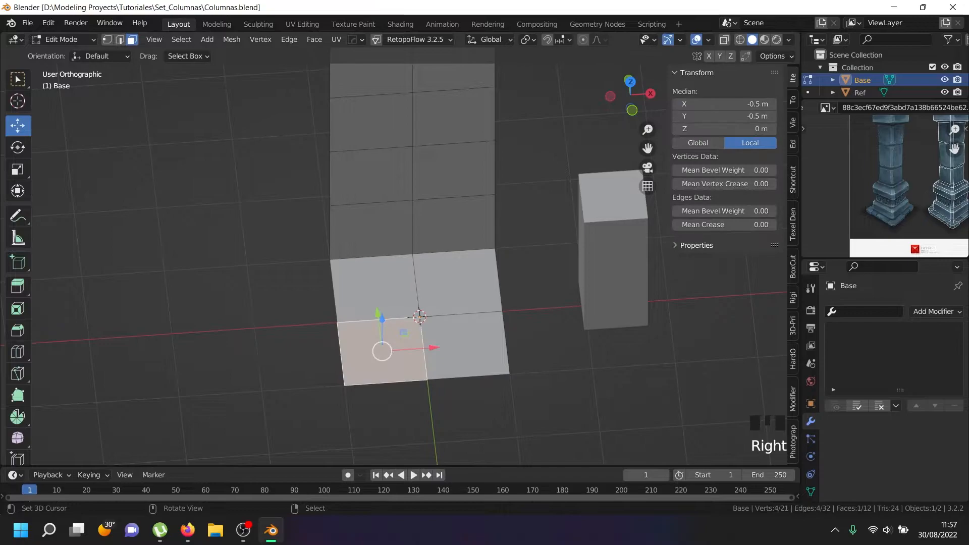
{"action": "scroll", "coordinate": [337, 274], "scroll_direction": "up", "scroll_amount": 5}
{"action": "scroll", "coordinate": [336, 273], "scroll_direction": "down", "scroll_amount": 3}
{"action": "middle_click_drag", "start_coordinate": [337, 273], "coordinate": [354, 237]}
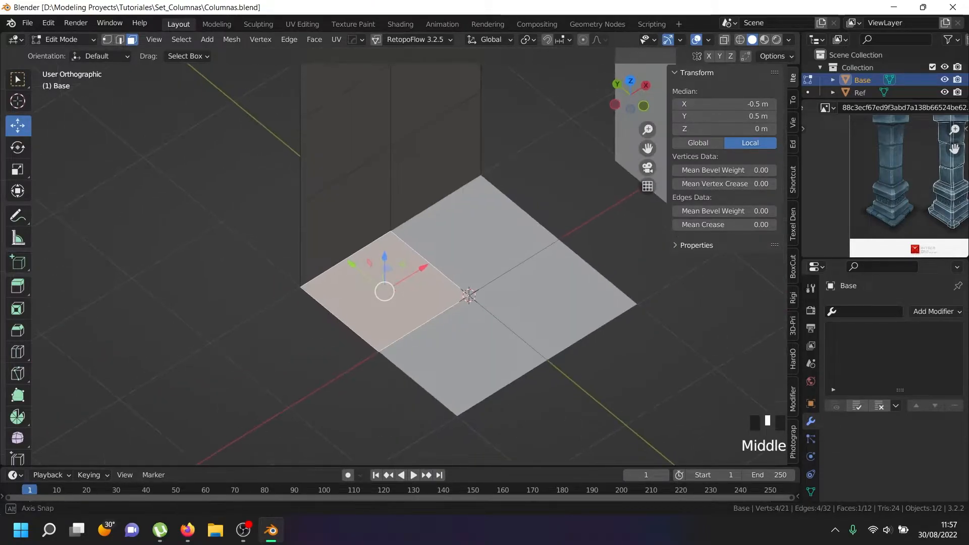
{"action": "key", "text": "shift+d"}
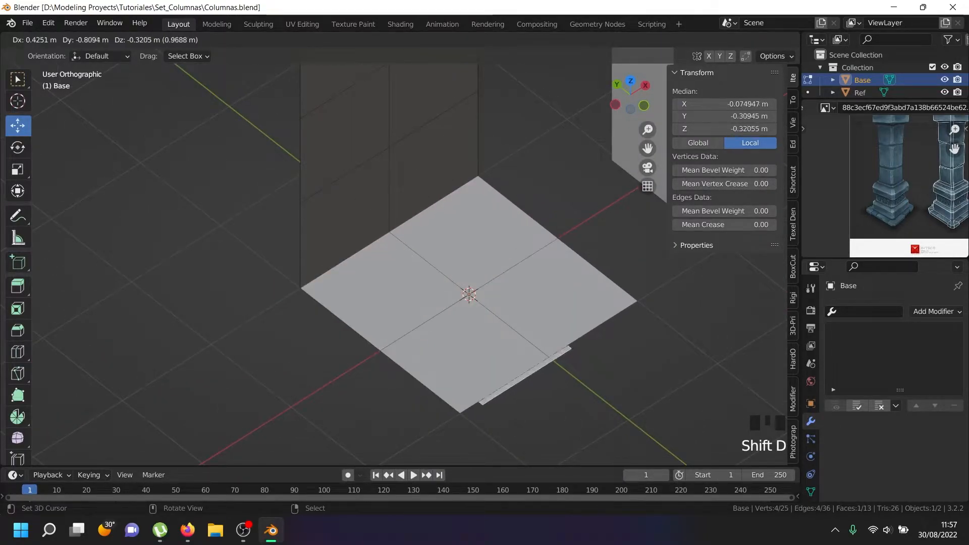
{"action": "right_click", "coordinate": [421, 204]}
{"action": "mouse_move", "coordinate": [421, 203]}
{"action": "middle_mouse_down"}
{"action": "mouse_move", "coordinate": [410, 203]}
{"action": "mouse_move", "coordinate": [419, 197]}
{"action": "middle_mouse_up"}
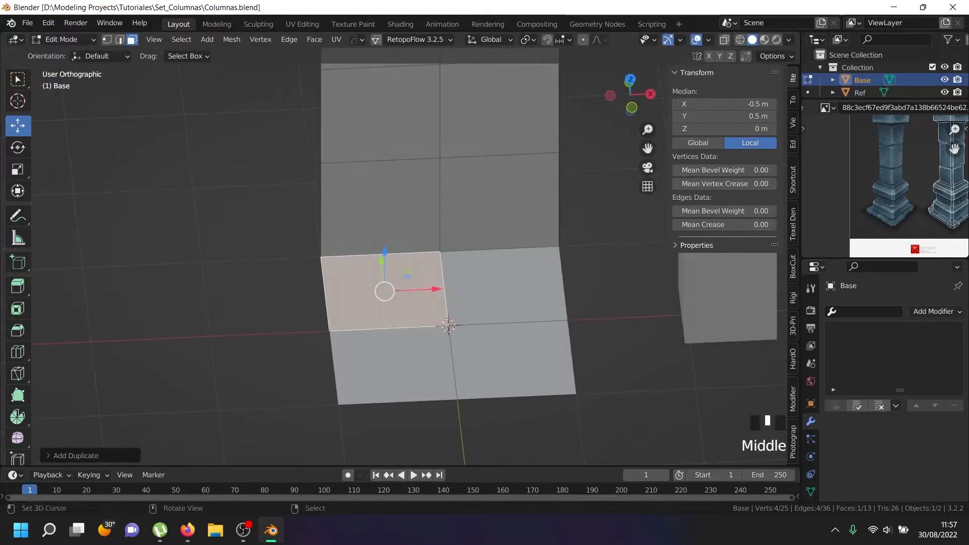
- Enable increment snapping and move the duplicated face 0.5 m in X and -0.5 m in Y to the floor's centre
{"action": "left_click", "coordinate": [547, 40]}
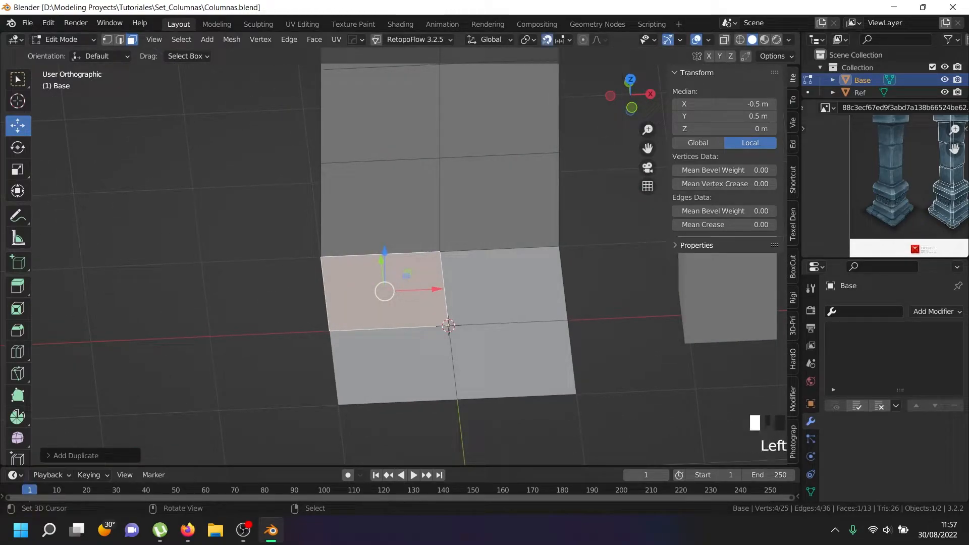
{"action": "key", "text": "g"}
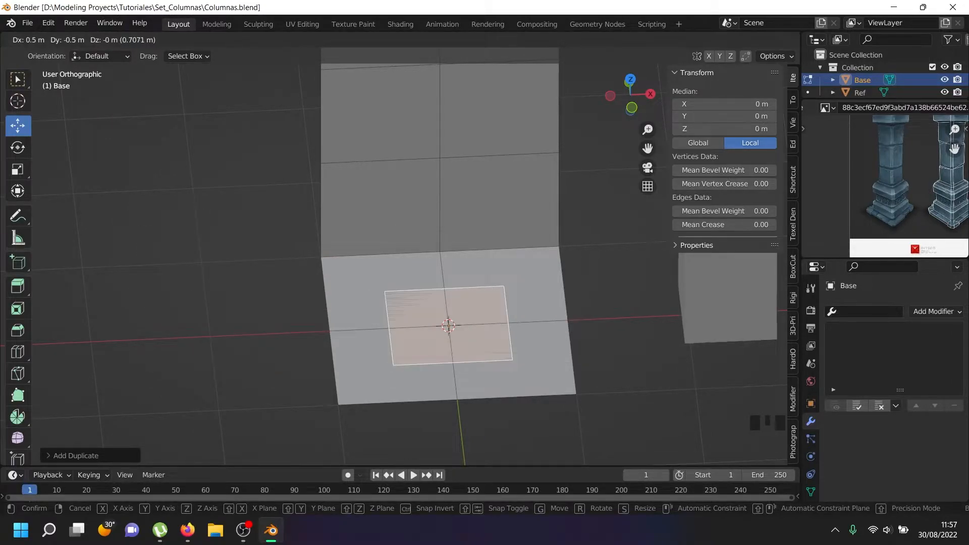
{"action": "key", "text": "Return"}
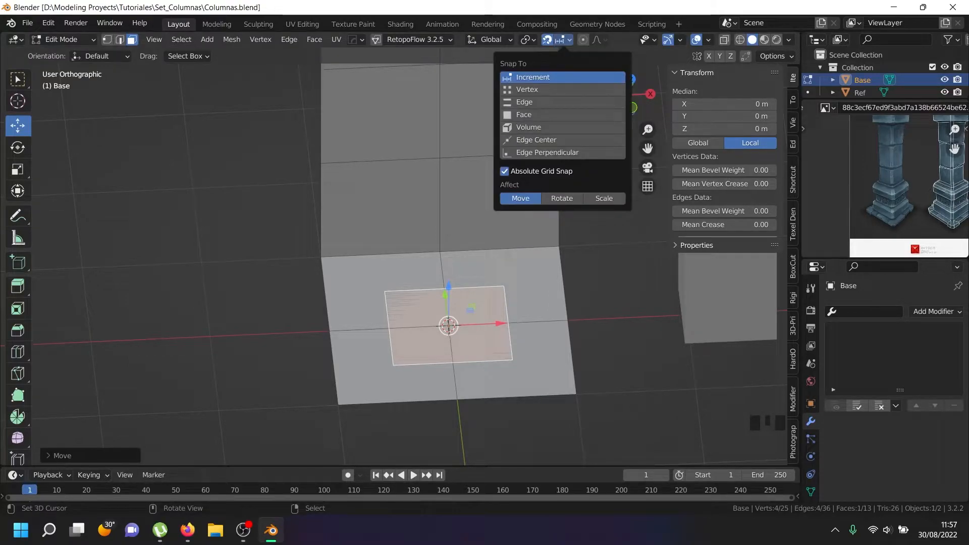
{"action": "left_click", "coordinate": [448, 326]}
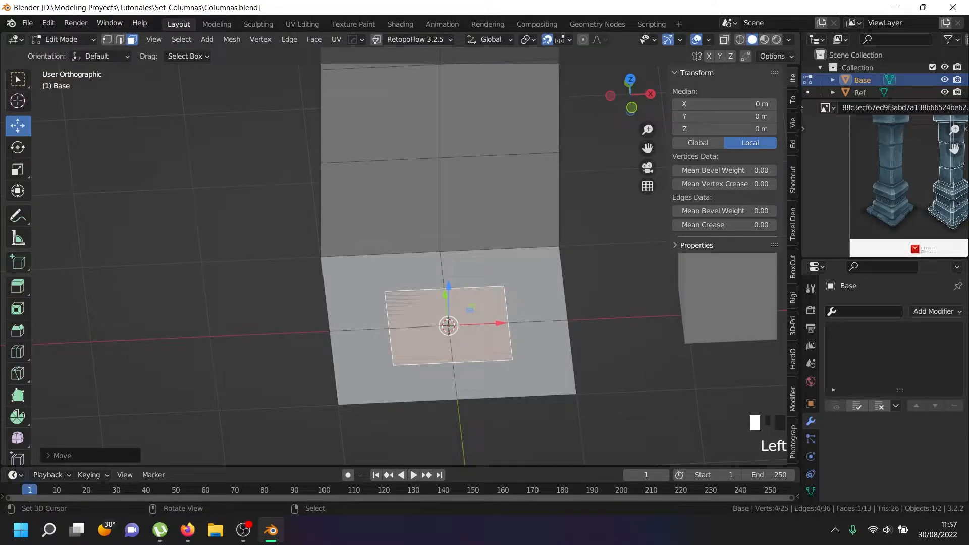
- Try moving the centred face along Y in top view with the grid at 10-metre increments to test snapping
{"action": "key", "text": "KP_7"}
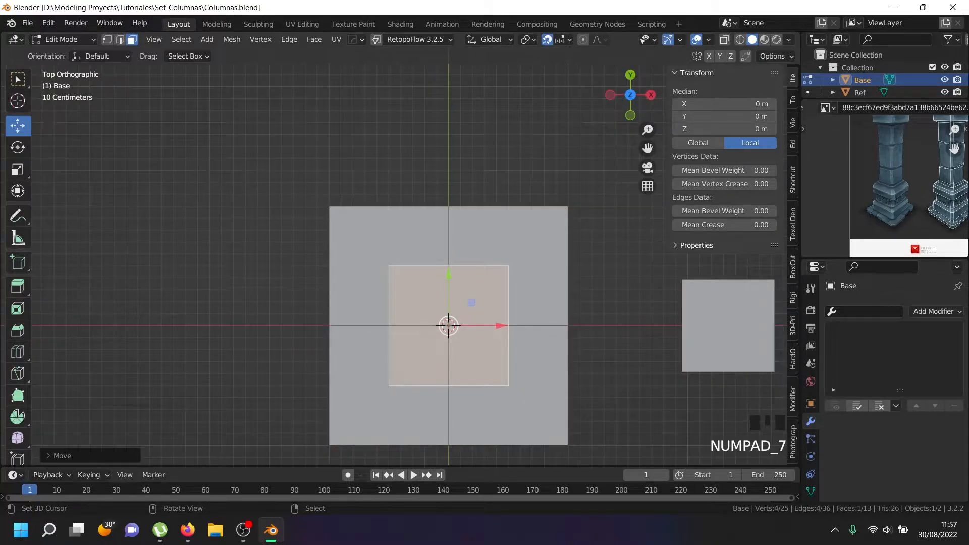
{"action": "scroll", "coordinate": [445, 285], "scroll_direction": "up", "scroll_amount": 3}
{"action": "scroll", "coordinate": [444, 285], "scroll_direction": "down", "scroll_amount": 2}
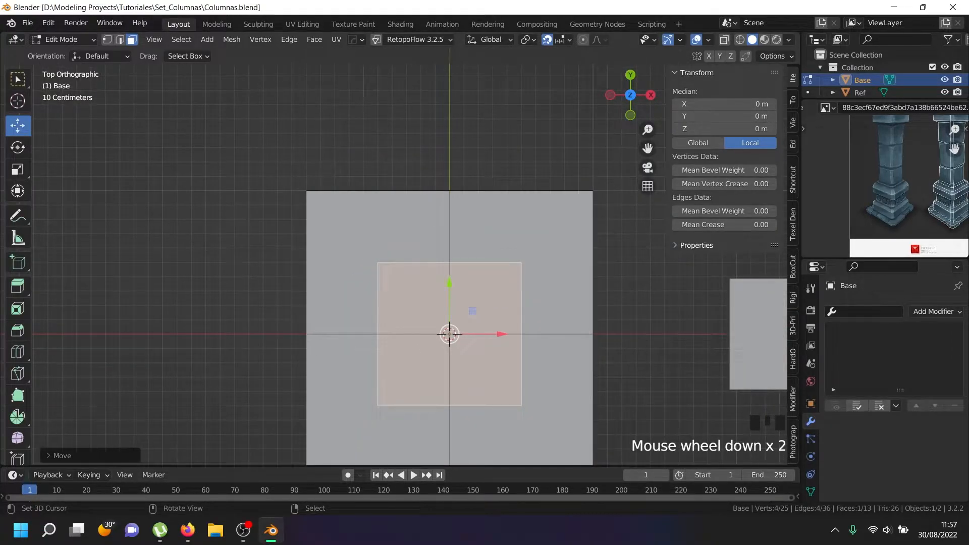
{"action": "scroll", "coordinate": [450, 298], "scroll_direction": "up", "scroll_amount": 2}
{"action": "mouse_move", "coordinate": [449, 298]}
{"action": "left_mouse_down"}
{"action": "mouse_move", "coordinate": [449, 173]}
{"action": "mouse_move", "coordinate": [449, 298]}
{"action": "left_mouse_up"}
{"action": "scroll", "coordinate": [449, 298], "scroll_direction": "down", "scroll_amount": 6}
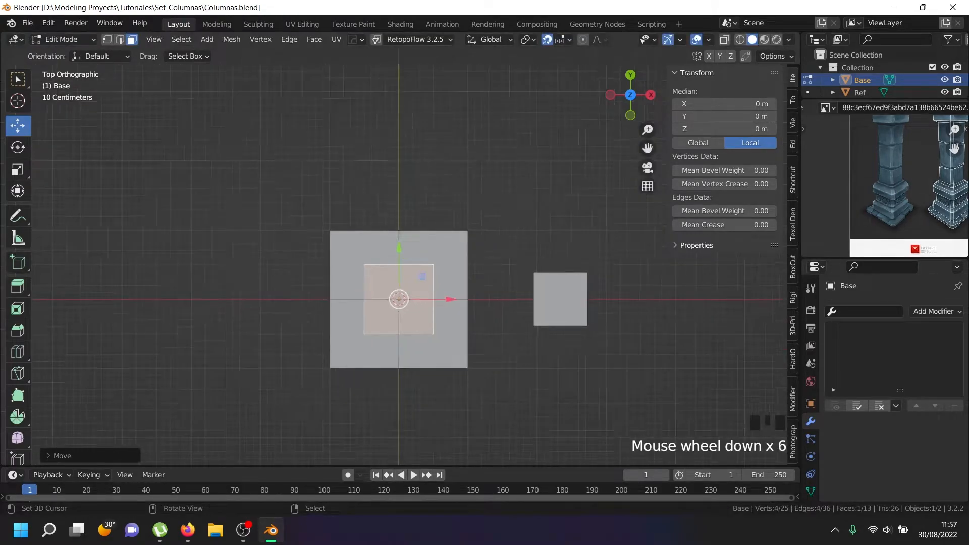
{"action": "scroll", "coordinate": [449, 298], "scroll_direction": "down", "scroll_amount": 20}
{"action": "scroll", "coordinate": [307, 285], "scroll_direction": "up", "scroll_amount": 7}
{"action": "scroll", "coordinate": [313, 283], "scroll_direction": "down", "scroll_amount": 6}
{"action": "left_click_drag", "start_coordinate": [320, 233], "coordinate": [319, 179]}
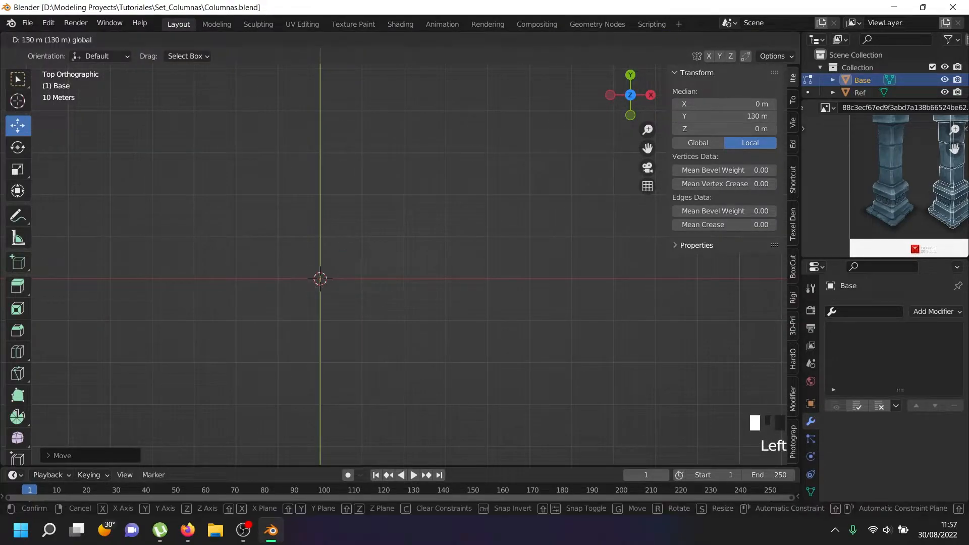
{"action": "right_click", "coordinate": [320, 256]}
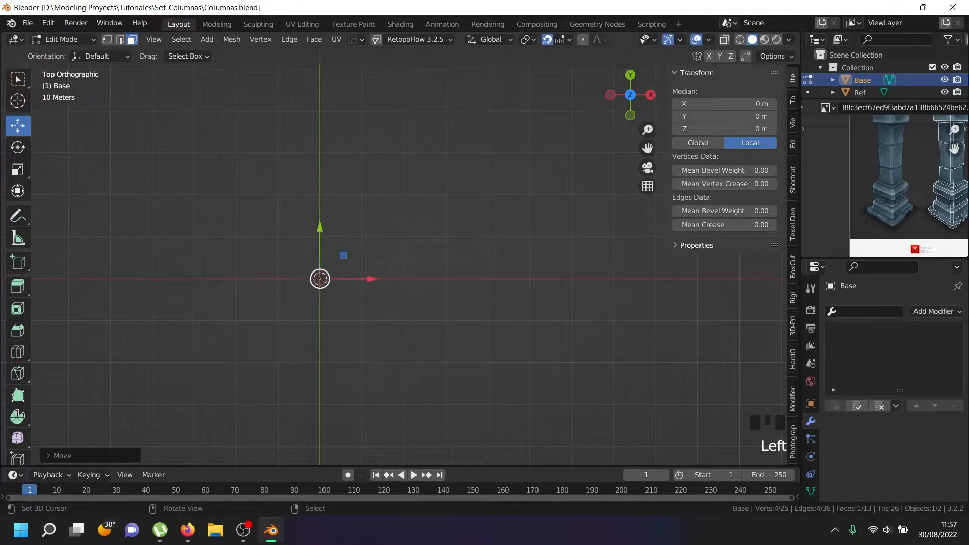
- Try moving the centred face along Y at closer zoom levels to compare metre and centimetre snap increments
{"action": "scroll", "coordinate": [315, 287], "scroll_direction": "up", "scroll_amount": 14}
{"action": "middle_click_drag", "start_coordinate": [387, 165], "coordinate": [409, 274], "text": "shift"}
{"action": "scroll", "coordinate": [408, 273], "scroll_direction": "up", "scroll_amount": 4}
{"action": "scroll", "coordinate": [410, 276], "scroll_direction": "down", "scroll_amount": 1}
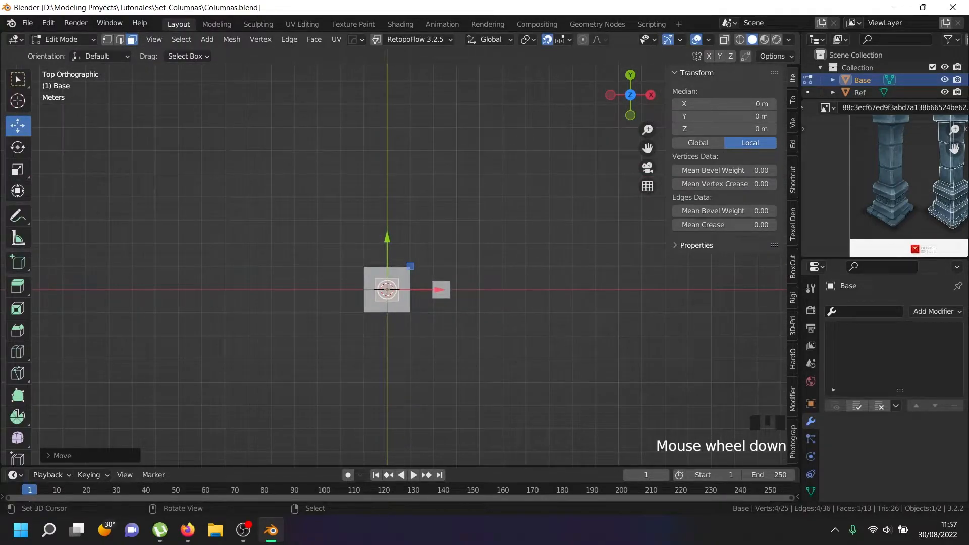
{"action": "mouse_move", "coordinate": [387, 242]}
{"action": "left_mouse_down"}
{"action": "mouse_move", "coordinate": [387, 150]}
{"action": "mouse_move", "coordinate": [387, 242]}
{"action": "left_mouse_up"}
{"action": "scroll", "coordinate": [401, 301], "scroll_direction": "up", "scroll_amount": 6}
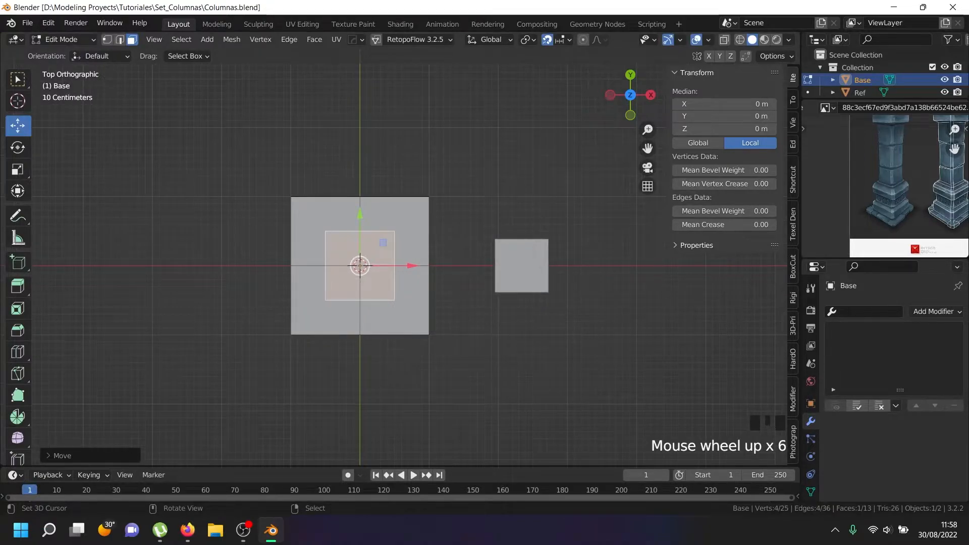
{"action": "scroll", "coordinate": [333, 197], "scroll_direction": "up", "scroll_amount": 13}
{"action": "scroll", "coordinate": [333, 197], "scroll_direction": "down", "scroll_amount": 12}
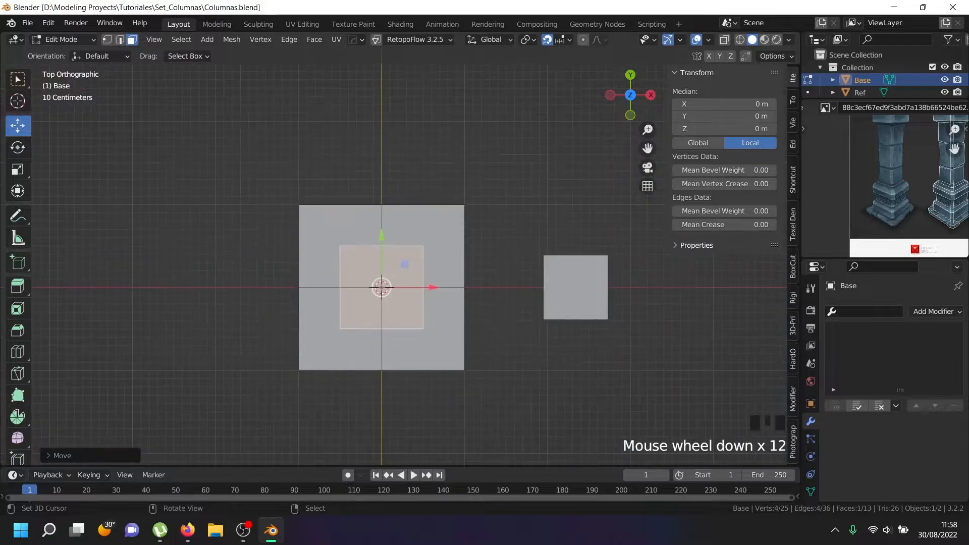
{"action": "scroll", "coordinate": [397, 257], "scroll_direction": "up", "scroll_amount": 5}
{"action": "mouse_move", "coordinate": [360, 281]}
{"action": "left_mouse_down"}
{"action": "mouse_move", "coordinate": [359, 240]}
{"action": "mouse_move", "coordinate": [361, 291]}
{"action": "left_mouse_up"}
{"action": "scroll", "coordinate": [359, 324], "scroll_direction": "up", "scroll_amount": 4}
{"action": "scroll", "coordinate": [361, 290], "scroll_direction": "down", "scroll_amount": 10}
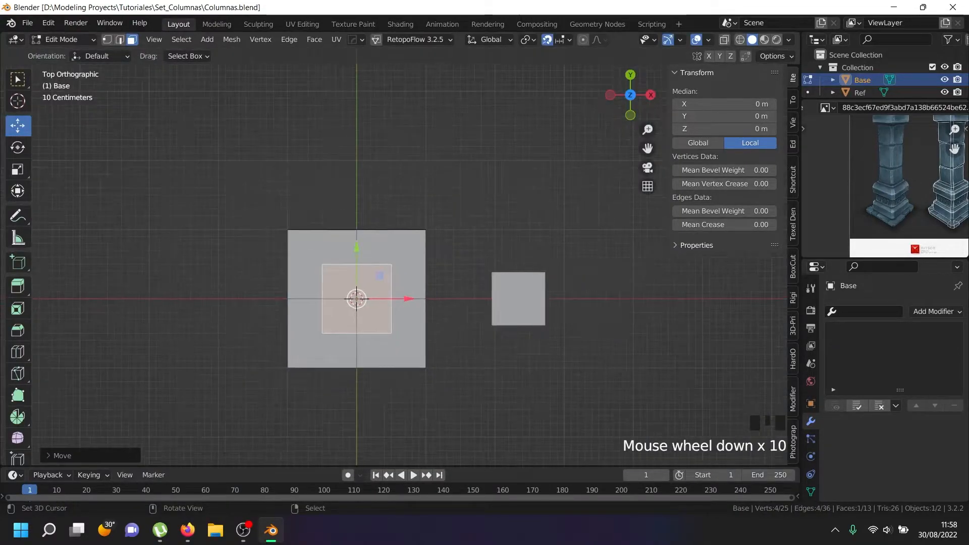
- Separate the centred 1 m face from the Base into its own object and select that object
{"action": "key", "text": "Tab"}
{"action": "middle_click_drag", "start_coordinate": [361, 291], "coordinate": [363, 258]}
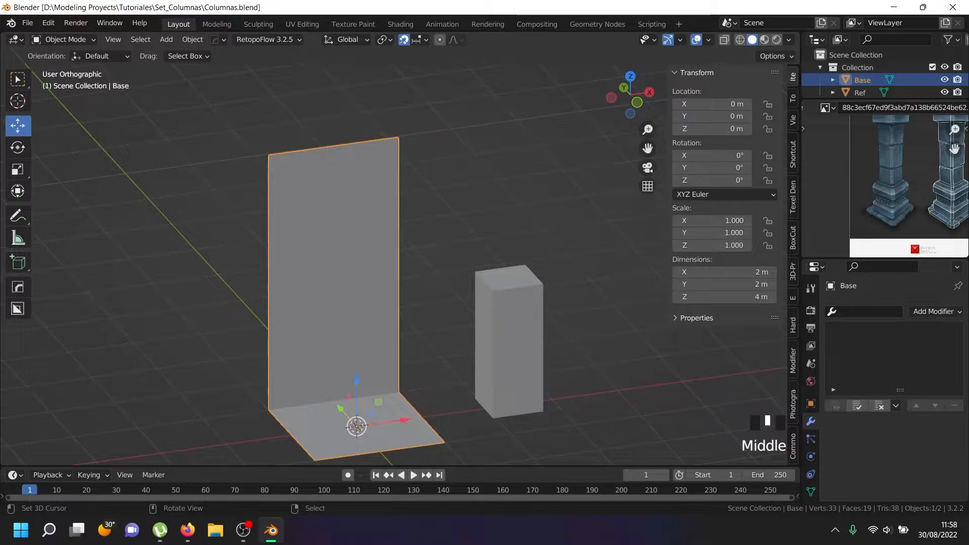
{"action": "key", "text": "Tab"}
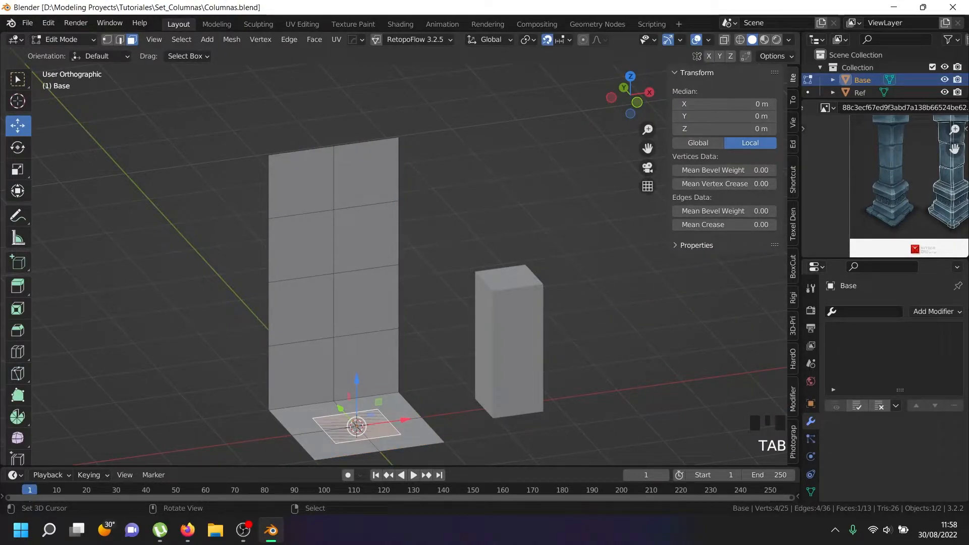
{"action": "key", "text": "p"}
{"action": "left_click", "coordinate": [388, 429]}
{"action": "key", "text": "Tab"}
{"action": "right_click", "coordinate": [388, 428]}
{"action": "middle_click_drag", "start_coordinate": [389, 428], "coordinate": [407, 427]}
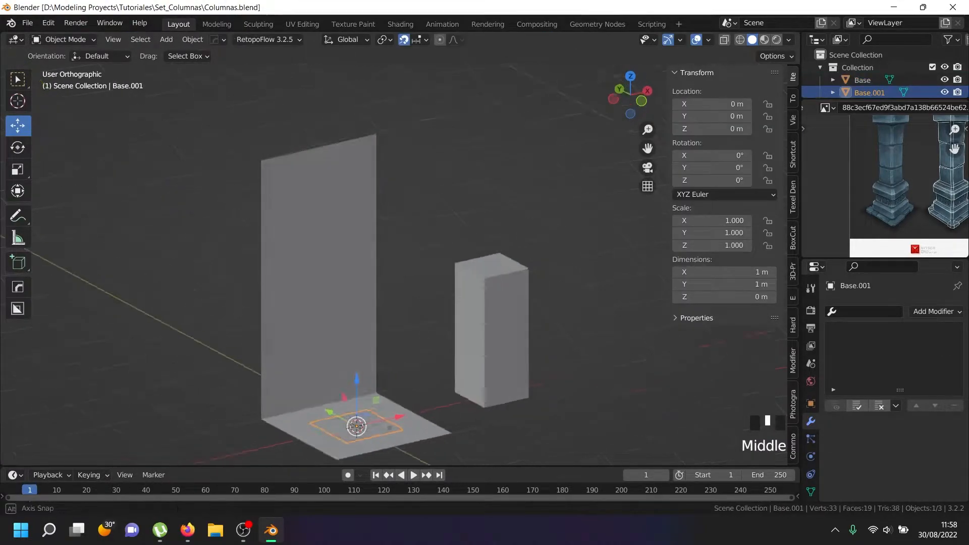
- Extrude the separated face upward 4 m to the height of the back wall
{"action": "key", "text": "Tab"}
{"action": "key", "text": "a"}
{"action": "middle_click_drag", "start_coordinate": [379, 303], "coordinate": [416, 273], "text": "shift"}
{"action": "key", "text": "e"}
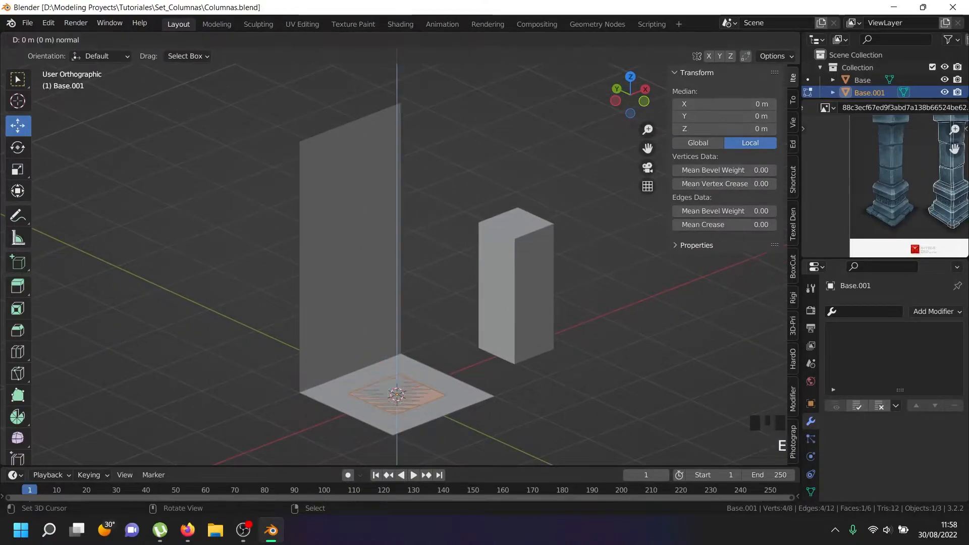
{"action": "left_click", "coordinate": [404, 157]}
{"action": "middle_click_drag", "start_coordinate": [403, 157], "coordinate": [378, 152]}
{"action": "key", "text": "Tab"}
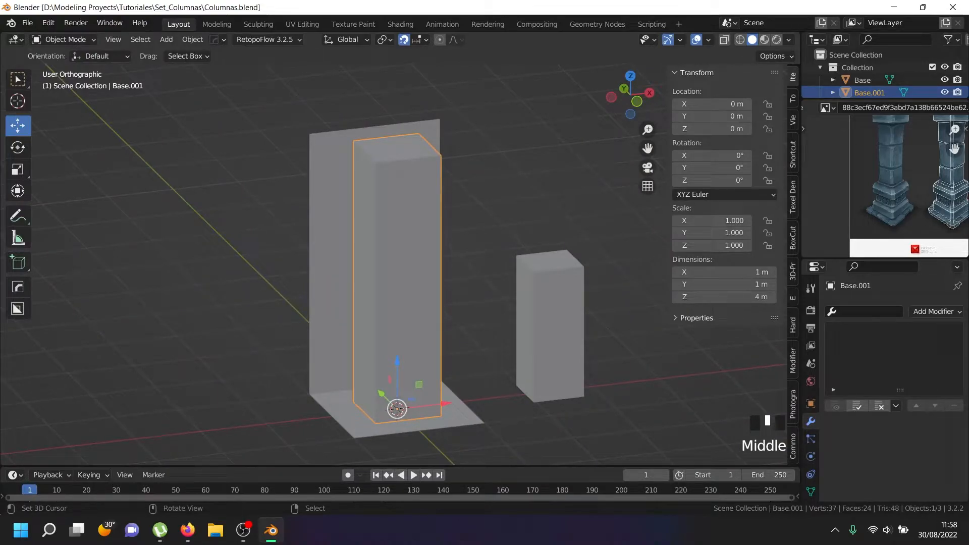
- Isolate the block in local view and delete its top vertices, keeping only the bottom face
{"action": "key", "text": "KP_Divide"}
{"action": "middle_click_drag", "start_coordinate": [403, 252], "coordinate": [422, 246]}
{"action": "key", "text": "Tab"}
{"action": "key", "text": "x"}
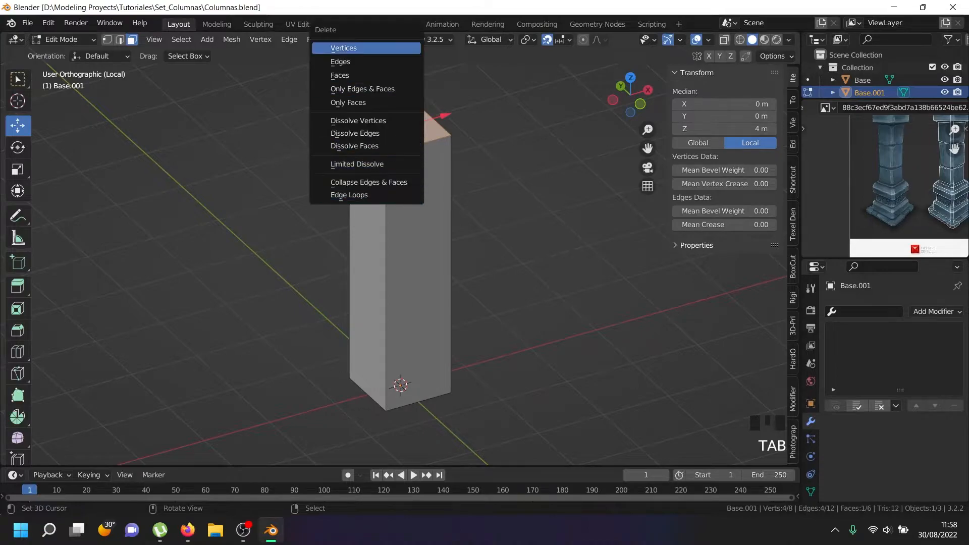
{"action": "left_click", "coordinate": [364, 43]}
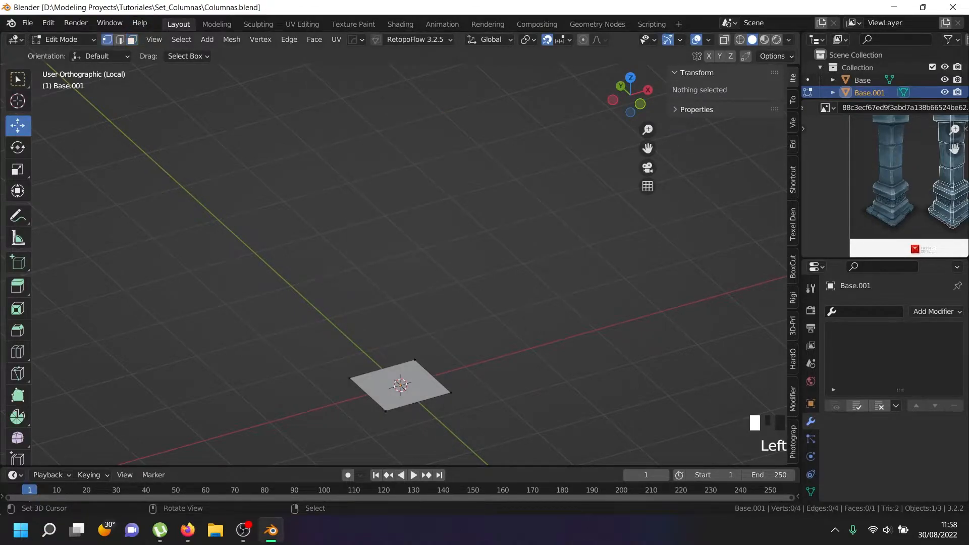
- Vertex-bevel all four corners of the isolated square face by about 0.08 m with a single segment
{"action": "right_click", "coordinate": [418, 402]}
{"action": "right_click", "coordinate": [418, 403], "text": "alt+shift"}
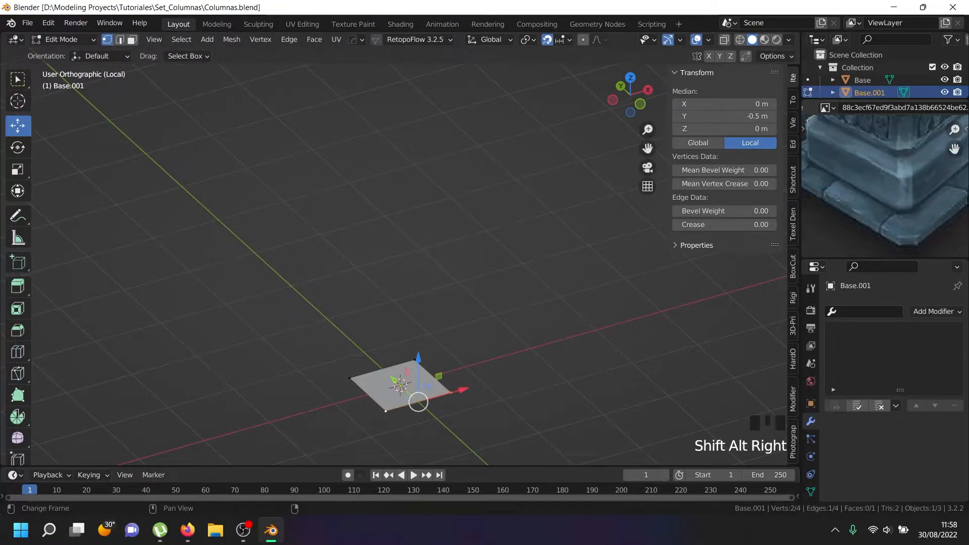
{"action": "scroll", "coordinate": [459, 412], "scroll_direction": "up", "scroll_amount": 4}
{"action": "key", "text": "a"}
{"action": "key", "text": "a"}
{"action": "key", "text": "a"}
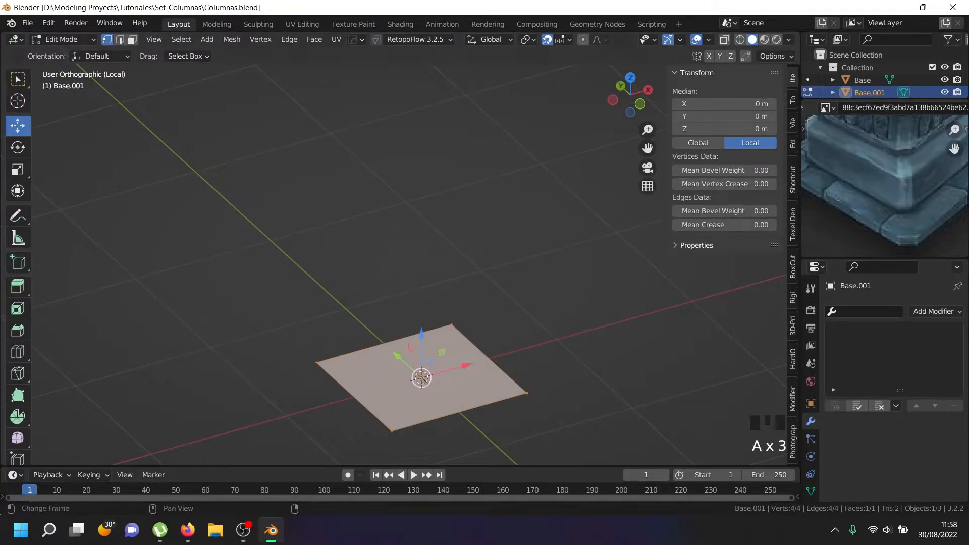
{"action": "scroll", "coordinate": [391, 396], "scroll_direction": "up", "scroll_amount": 3}
{"action": "middle_click_drag", "start_coordinate": [391, 397], "coordinate": [447, 423]}
{"action": "middle_click_drag", "start_coordinate": [446, 423], "coordinate": [390, 334], "text": "shift"}
{"action": "key", "text": "ctrl+b"}
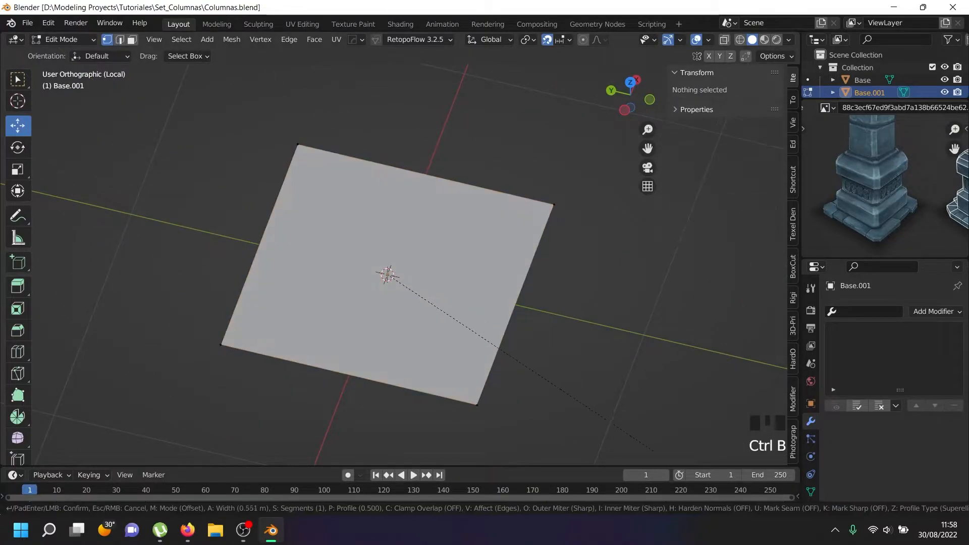
{"action": "key", "text": "Escape"}
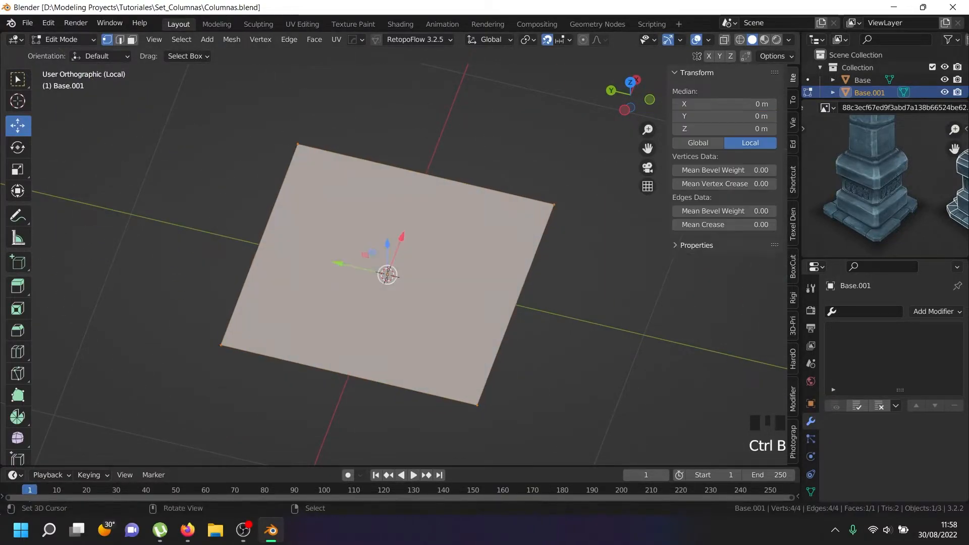
{"action": "key", "text": "shift+ctrl+b"}
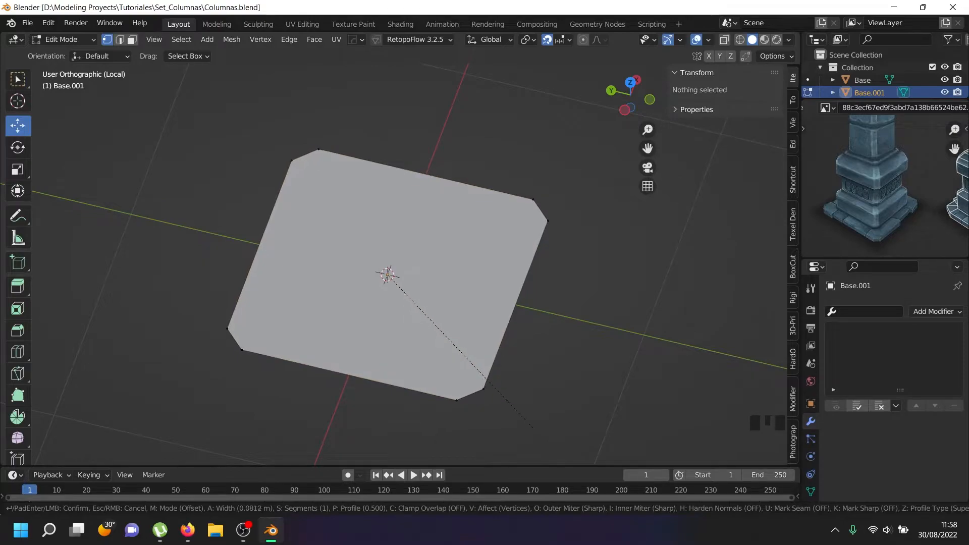
{"action": "left_click", "coordinate": [534, 428]}
{"action": "middle_click_drag", "start_coordinate": [534, 428], "coordinate": [492, 395]}
- Extrude the whole chamfered face upward about 0.067 m with snapping off to form a thin slab
{"action": "key", "text": "a"}
{"action": "key", "text": "a"}
{"action": "key", "text": "a"}
{"action": "key", "text": "a"}
{"action": "scroll", "coordinate": [372, 296], "scroll_direction": "up", "scroll_amount": 2}
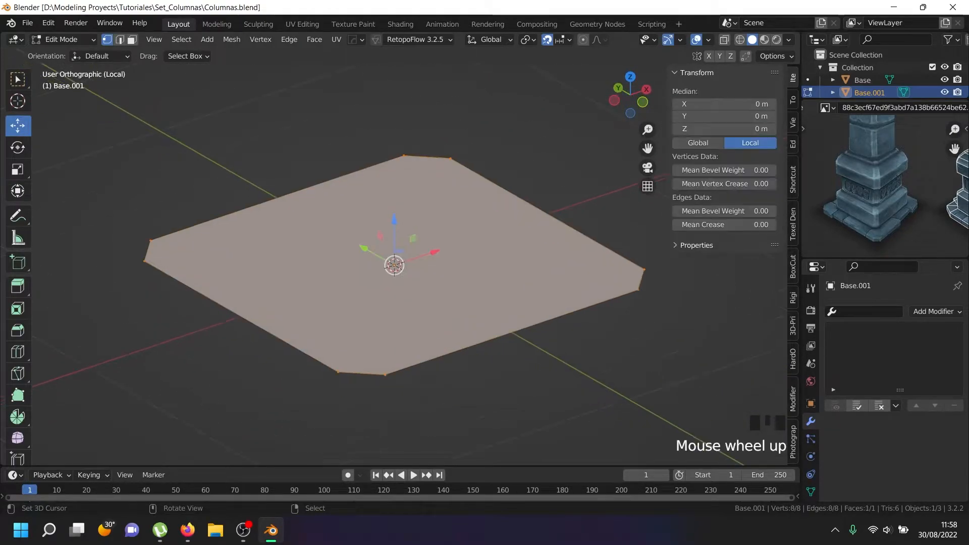
{"action": "middle_click_drag", "start_coordinate": [372, 295], "coordinate": [369, 341], "text": "shift"}
{"action": "key", "text": "e"}
{"action": "right_click", "coordinate": [369, 340]}
{"action": "left_click_drag", "start_coordinate": [391, 269], "coordinate": [390, 244]}
{"action": "right_click", "coordinate": [391, 254]}
{"action": "scroll", "coordinate": [391, 263], "scroll_direction": "down", "scroll_amount": 4}
{"action": "middle_click_drag", "start_coordinate": [392, 262], "coordinate": [397, 359]}
- Duplicate the slab's top face in place, separate the copy into its own object and select it
{"action": "key", "text": "shift+d"}
{"action": "right_click", "coordinate": [461, 318]}
{"action": "key", "text": "p"}
{"action": "left_click", "coordinate": [492, 320]}
{"action": "key", "text": "Tab"}
{"action": "right_click", "coordinate": [476, 329]}
- Scale the separated top face down uniformly to about 60% of the slab's width and compare them from above
{"action": "key", "text": "Tab"}
{"action": "key", "text": "a"}
{"action": "key", "text": "s"}
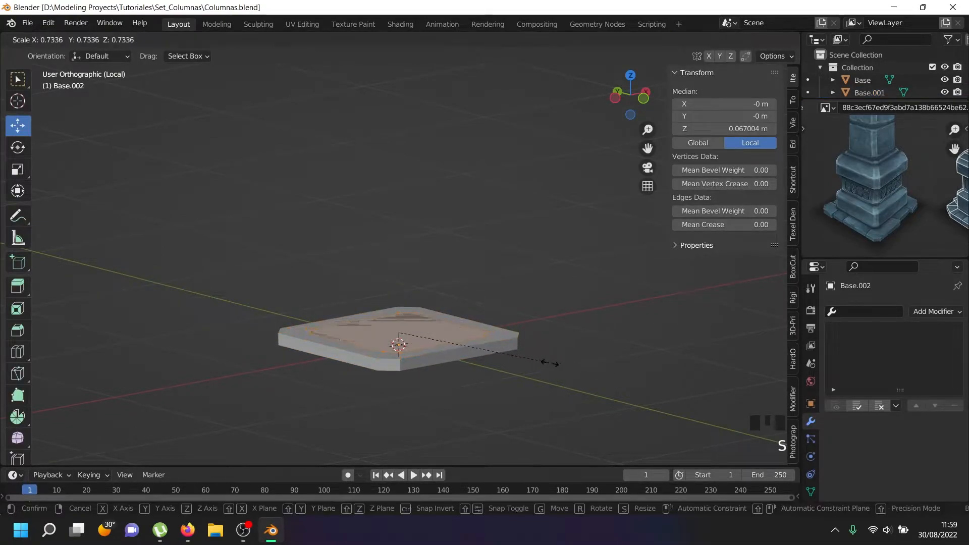
{"action": "left_click", "coordinate": [530, 361]}
{"action": "key", "text": "KP_7"}
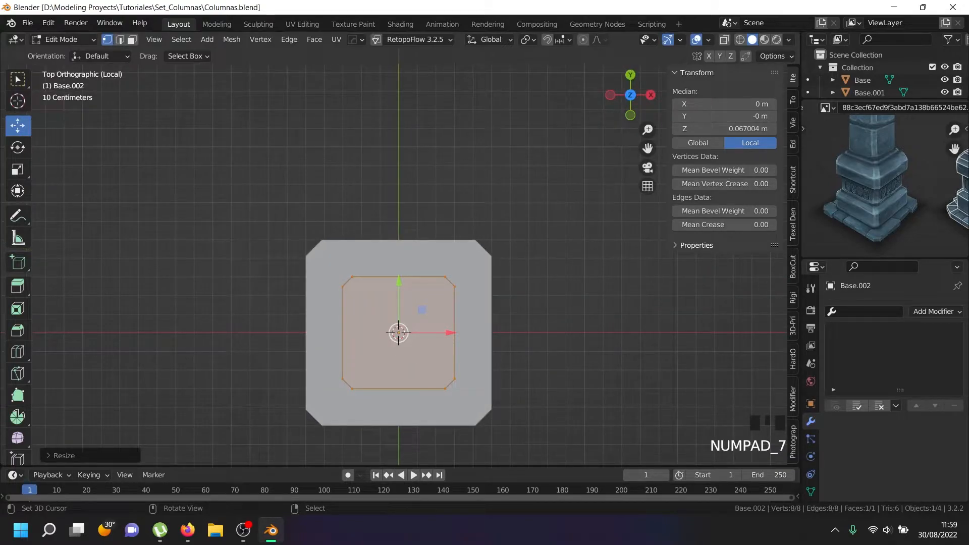
{"action": "scroll", "coordinate": [417, 329], "scroll_direction": "up", "scroll_amount": 1}
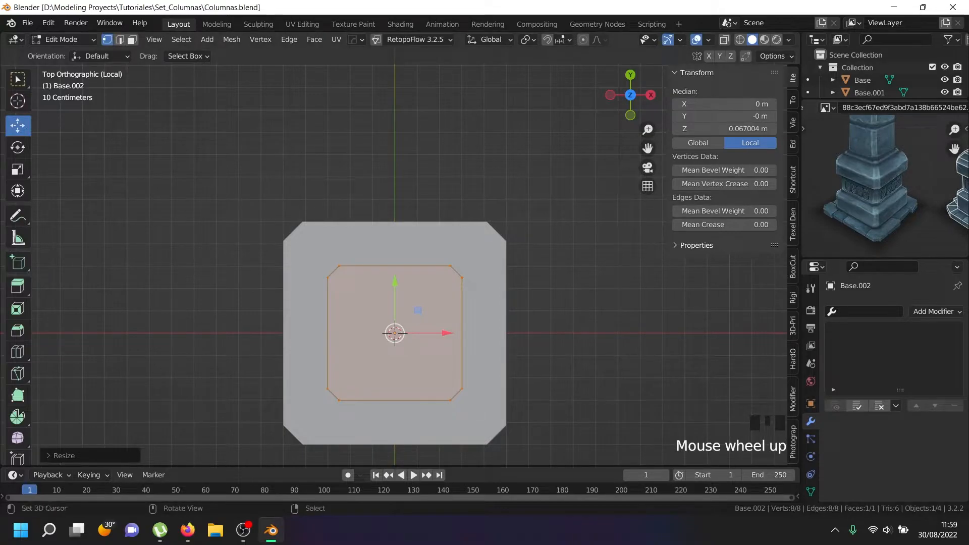
- Scale the separated face up to about 74% of the slab's width, comparing it with the column base in the reference image
{"action": "key", "text": "s"}
{"action": "left_click", "coordinate": [579, 396]}
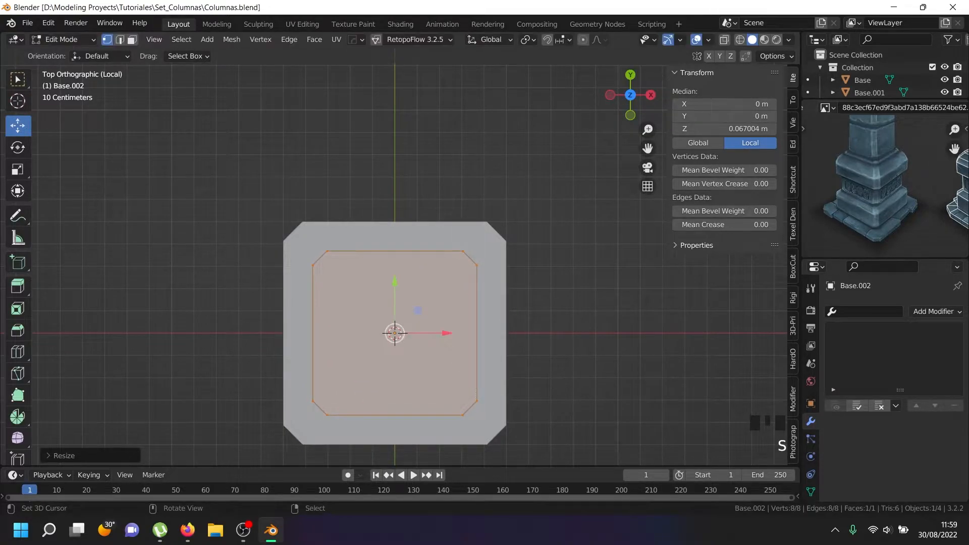
{"action": "scroll", "coordinate": [888, 197], "scroll_direction": "down", "scroll_amount": 2}
{"action": "scroll", "coordinate": [888, 196], "scroll_direction": "up", "scroll_amount": 4}
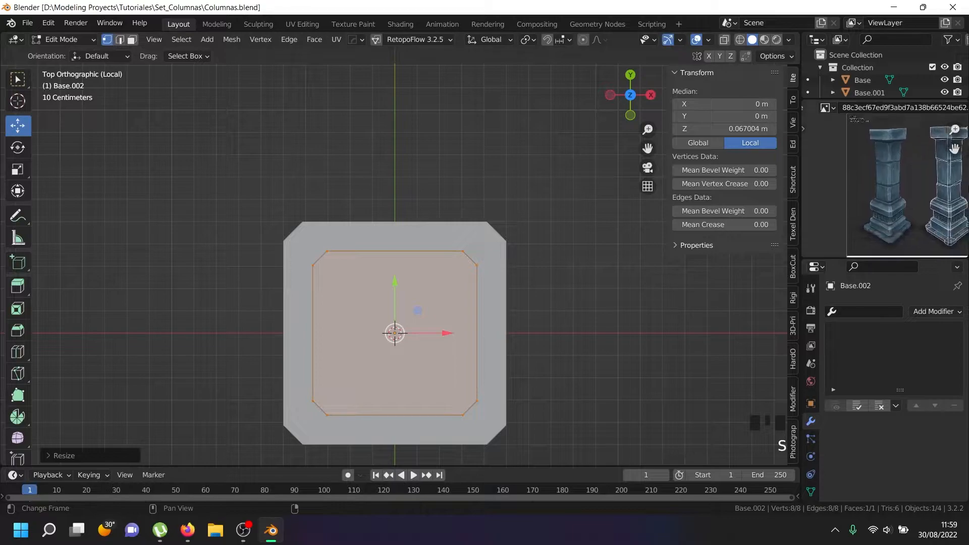
{"action": "scroll", "coordinate": [884, 186], "scroll_direction": "up", "scroll_amount": 2}
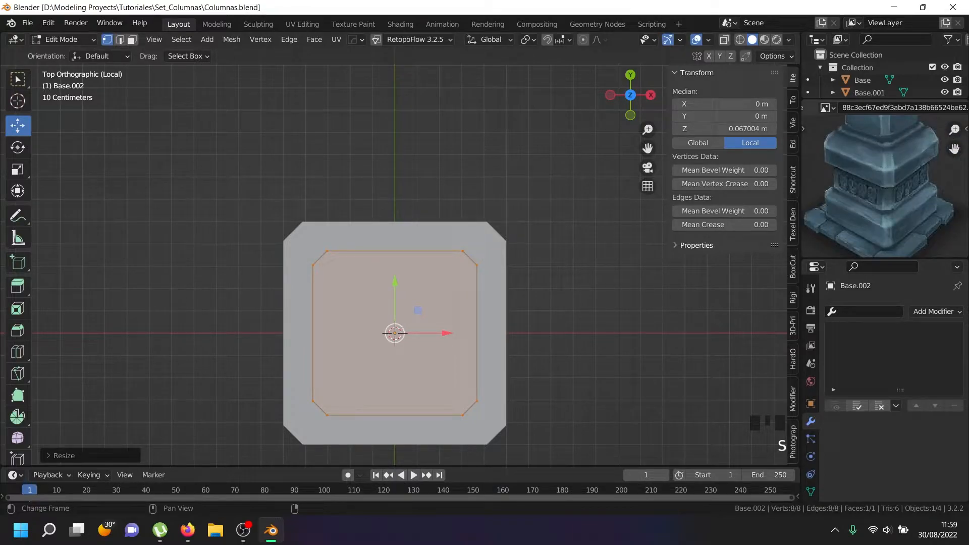
{"action": "scroll", "coordinate": [884, 187], "scroll_direction": "down", "scroll_amount": 5}
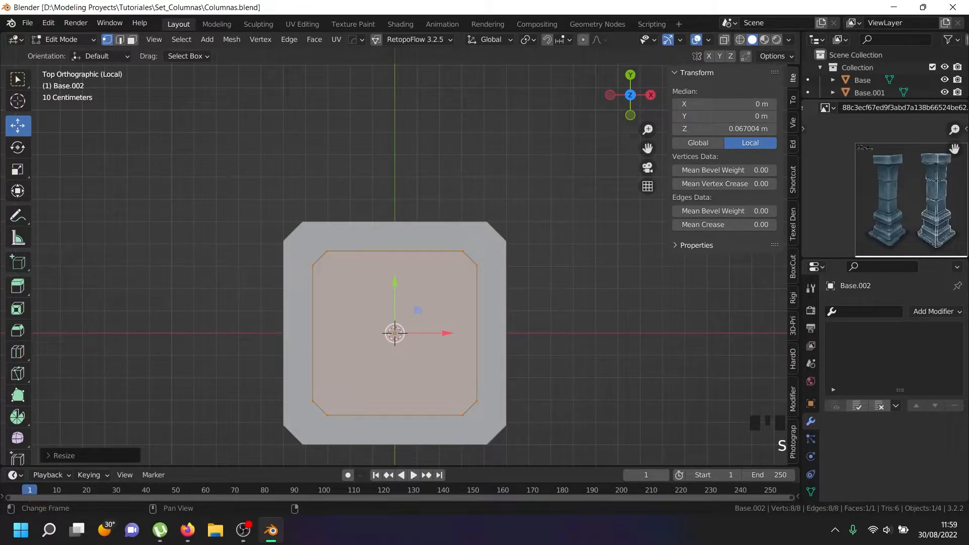
{"action": "scroll", "coordinate": [887, 161], "scroll_direction": "up", "scroll_amount": 3}
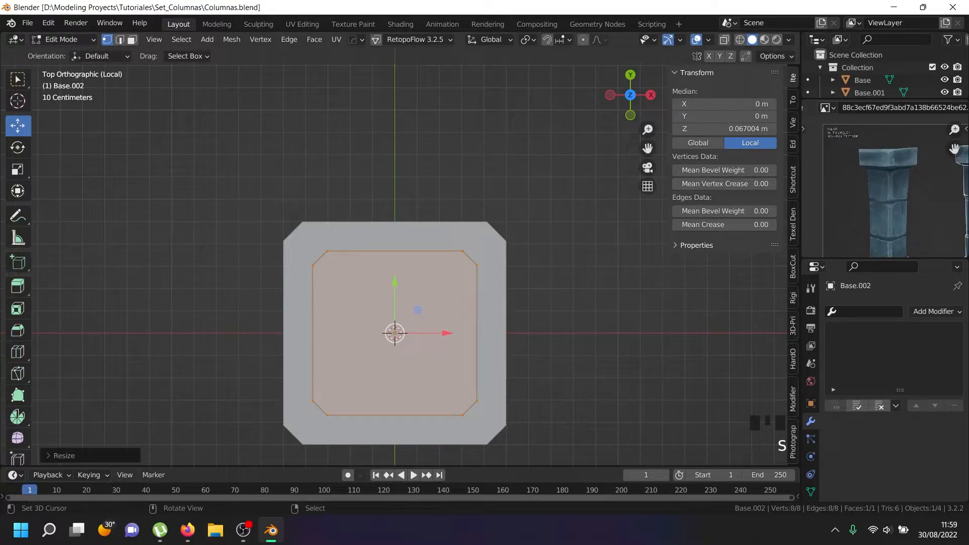
- Extrude the face straight up about 0.24 m to form the block above the slab
{"action": "key", "text": "KP_1"}
{"action": "middle_click_drag", "start_coordinate": [399, 275], "coordinate": [380, 324], "text": "shift"}
{"action": "key", "text": "e"}
{"action": "right_click", "coordinate": [379, 326]}
{"action": "left_click_drag", "start_coordinate": [375, 330], "coordinate": [375, 277]}
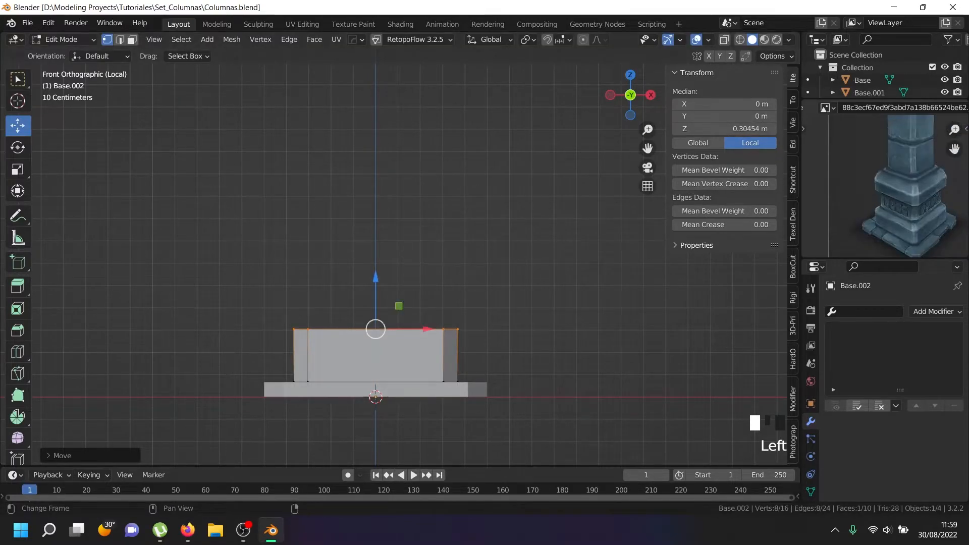
- Extrude the block's top face up another 0.096 m and scale it inward to about 70% of the block's width
{"action": "scroll", "coordinate": [392, 276], "scroll_direction": "up", "scroll_amount": 7}
{"action": "scroll", "coordinate": [394, 271], "scroll_direction": "up", "scroll_amount": 2}
{"action": "middle_click_drag", "start_coordinate": [393, 271], "coordinate": [428, 238], "text": "shift"}
{"action": "key", "text": "e"}
{"action": "right_click", "coordinate": [425, 240]}
{"action": "left_click_drag", "start_coordinate": [391, 308], "coordinate": [391, 263]}
{"action": "key", "text": "s"}
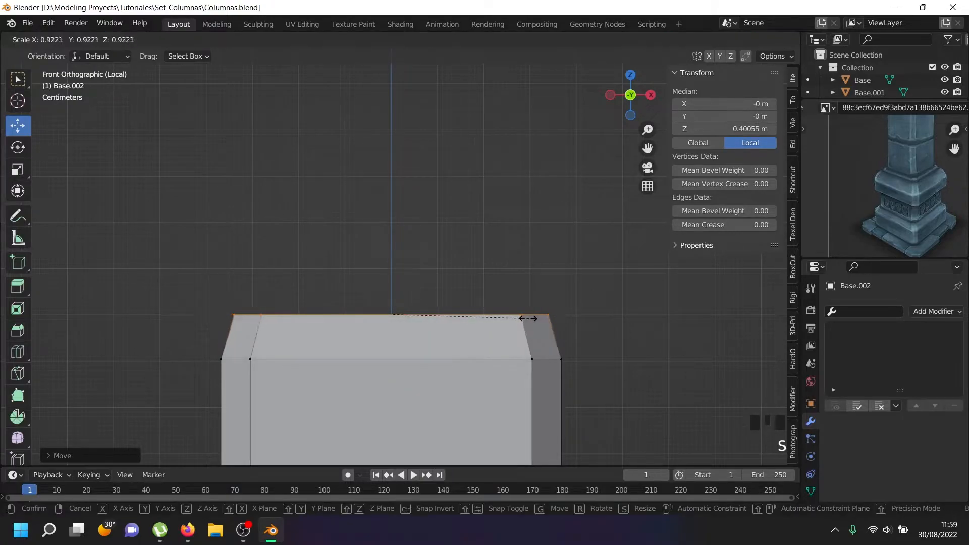
{"action": "left_click", "coordinate": [490, 320]}
{"action": "scroll", "coordinate": [489, 320], "scroll_direction": "down", "scroll_amount": 5}
{"action": "middle_click_drag", "start_coordinate": [489, 320], "coordinate": [497, 294]}
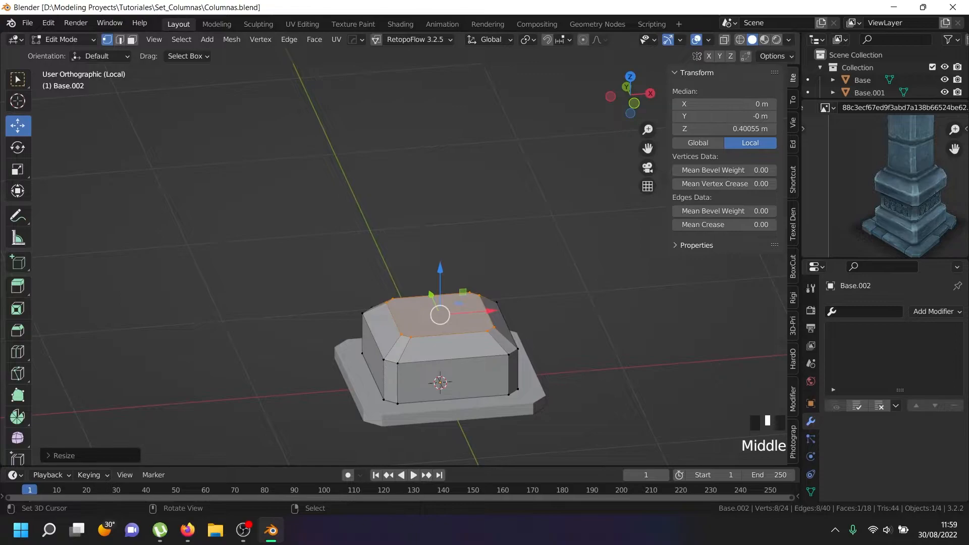
- Widen the tapered top face to about 76% of the block's width and leave mesh editing
{"action": "key", "text": "KP_1"}
{"action": "scroll", "coordinate": [606, 326], "scroll_direction": "up", "scroll_amount": 3}
{"action": "key", "text": "s"}
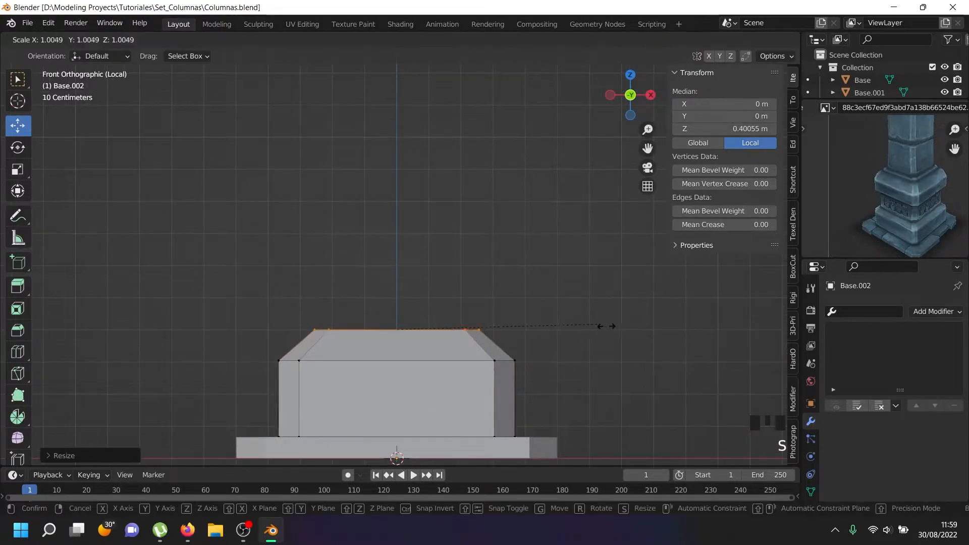
{"action": "left_click", "coordinate": [617, 329]}
{"action": "scroll", "coordinate": [425, 345], "scroll_direction": "down", "scroll_amount": 4}
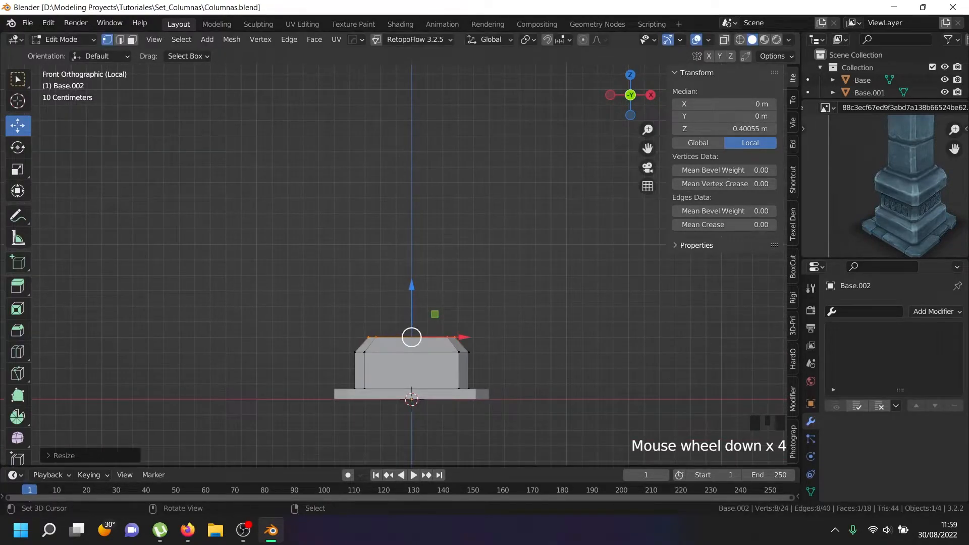
{"action": "key", "text": "Tab"}
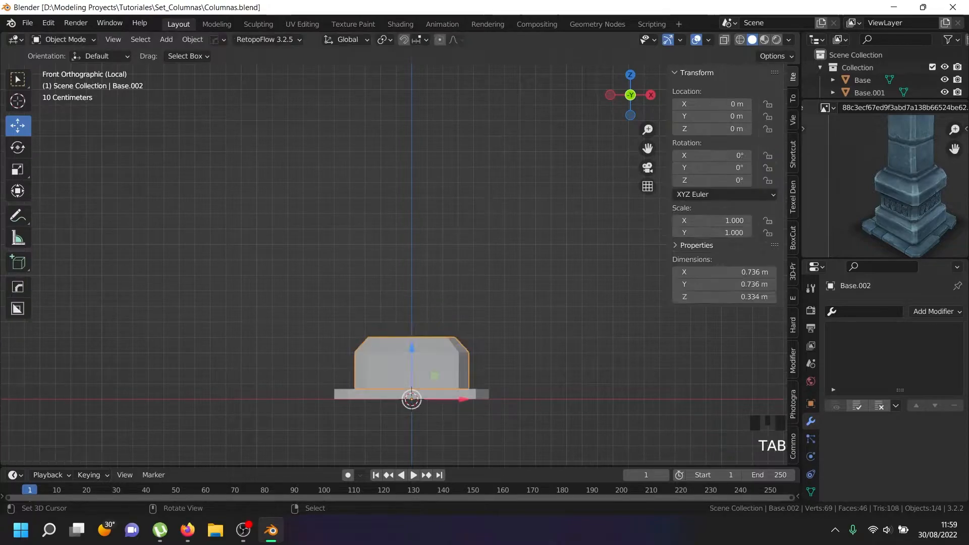
- Compare the tapered block with the column's capital in the reference image
{"action": "right_click", "coordinate": [411, 396]}
{"action": "middle_click_drag", "start_coordinate": [411, 396], "coordinate": [386, 396]}
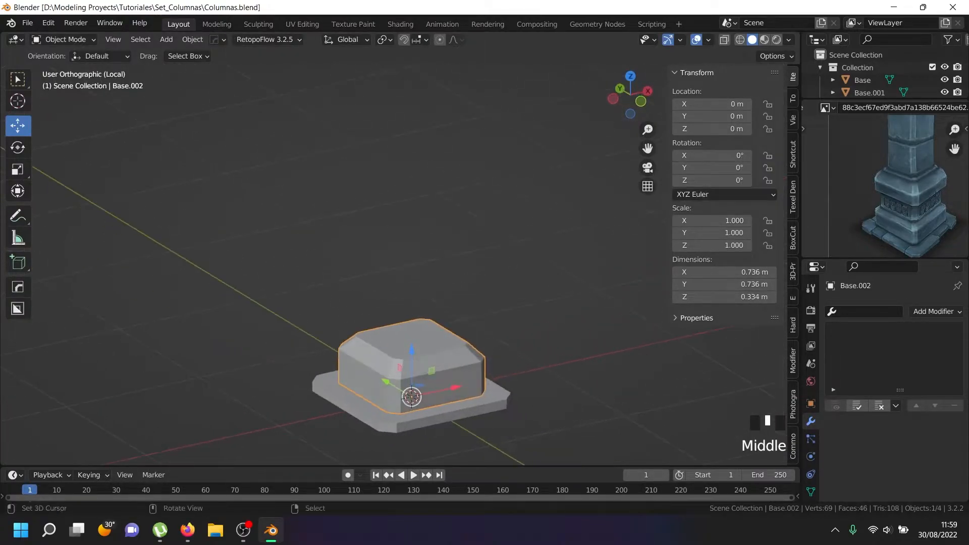
{"action": "scroll", "coordinate": [878, 187], "scroll_direction": "down", "scroll_amount": 5}
{"action": "scroll", "coordinate": [876, 189], "scroll_direction": "up", "scroll_amount": 6}
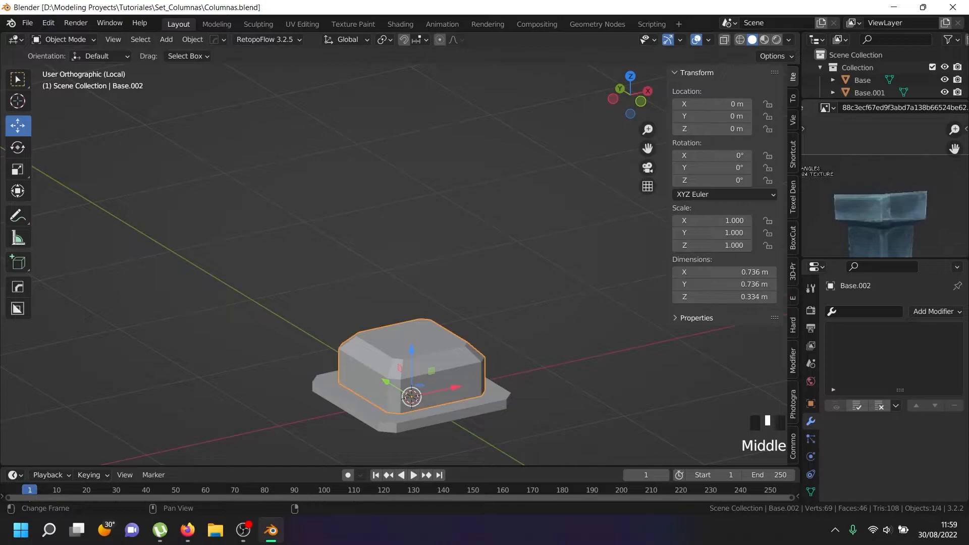
{"action": "scroll", "coordinate": [460, 369], "scroll_direction": "down", "scroll_amount": 3}
{"action": "scroll", "coordinate": [881, 71], "scroll_direction": "down", "scroll_amount": 3}
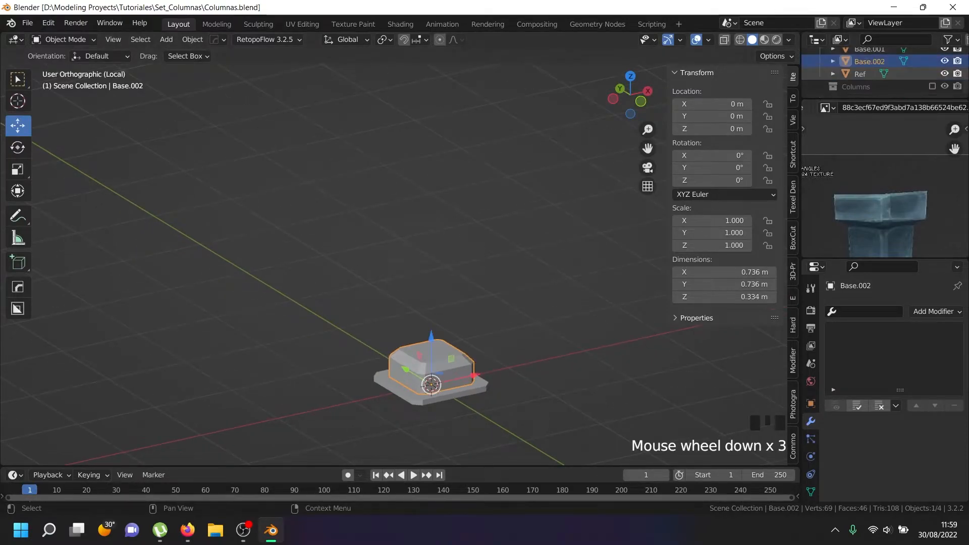
{"action": "scroll", "coordinate": [880, 71], "scroll_direction": "up", "scroll_amount": 2}
{"action": "scroll", "coordinate": [881, 71], "scroll_direction": "down", "scroll_amount": 2}
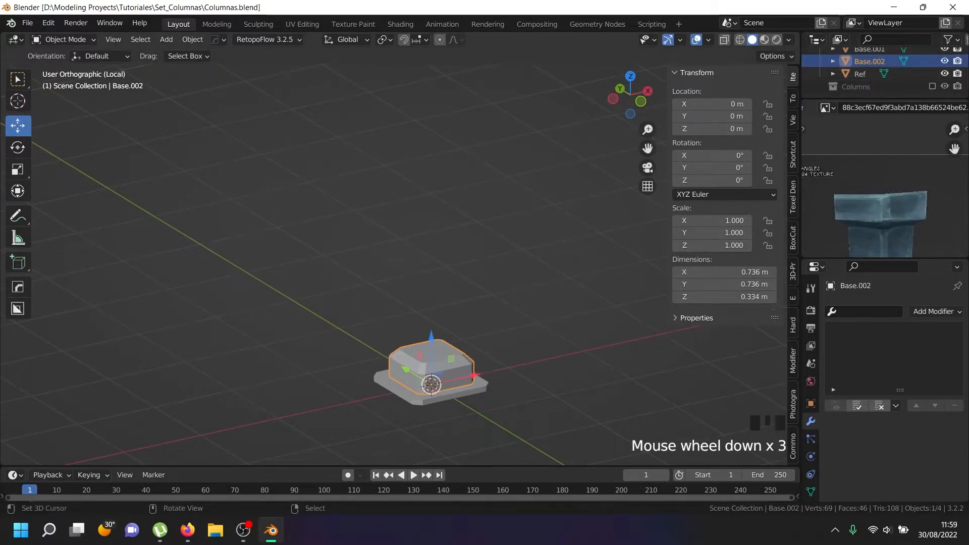
- Leave the isolated view, select the whole tapered block mesh and place a duplicate about 3.28 m straight above it
{"action": "key", "text": "KP_Divide"}
{"action": "key", "text": "Tab"}
{"action": "key", "text": "a"}
{"action": "key", "text": "a"}
{"action": "key", "text": "a"}
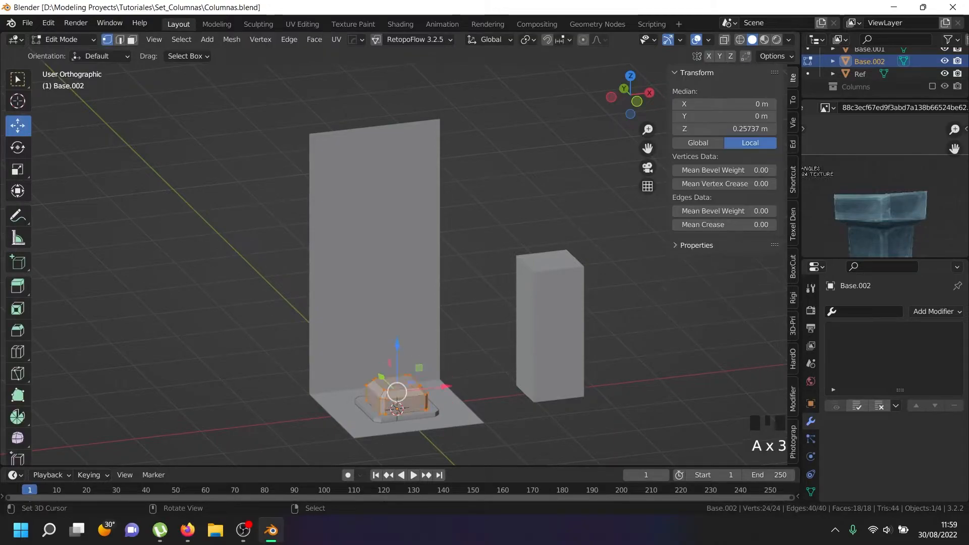
{"action": "key", "text": "KP_3"}
{"action": "key", "text": "KP_1"}
{"action": "scroll", "coordinate": [393, 263], "scroll_direction": "up", "scroll_amount": 3}
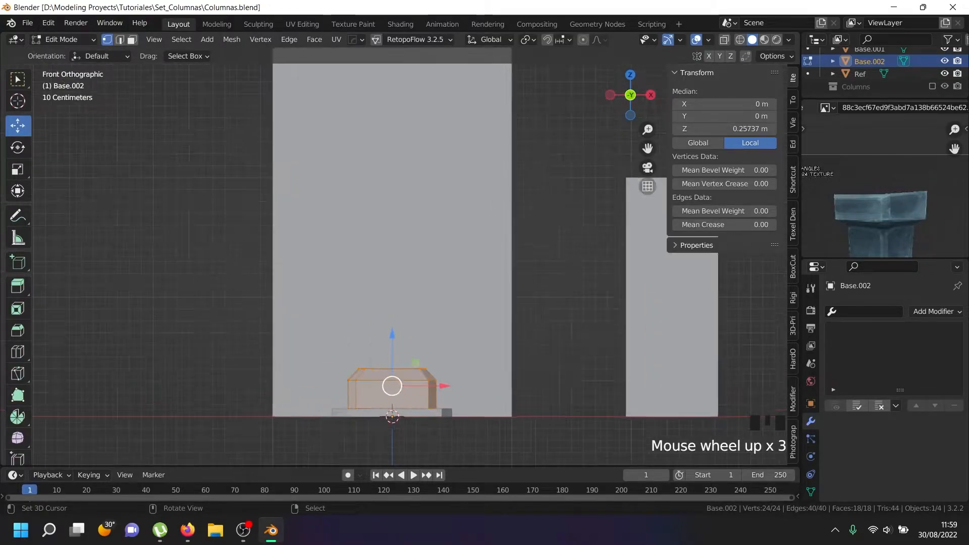
{"action": "key", "text": "shift+d"}
{"action": "scroll", "coordinate": [392, 262], "scroll_direction": "down", "scroll_amount": 4}
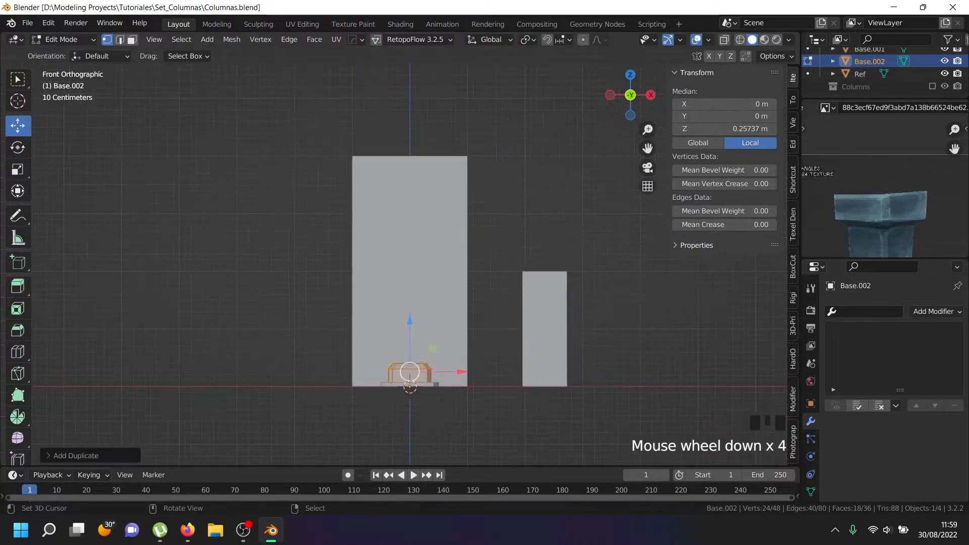
{"action": "left_click_drag", "start_coordinate": [410, 320], "coordinate": [410, 131]}
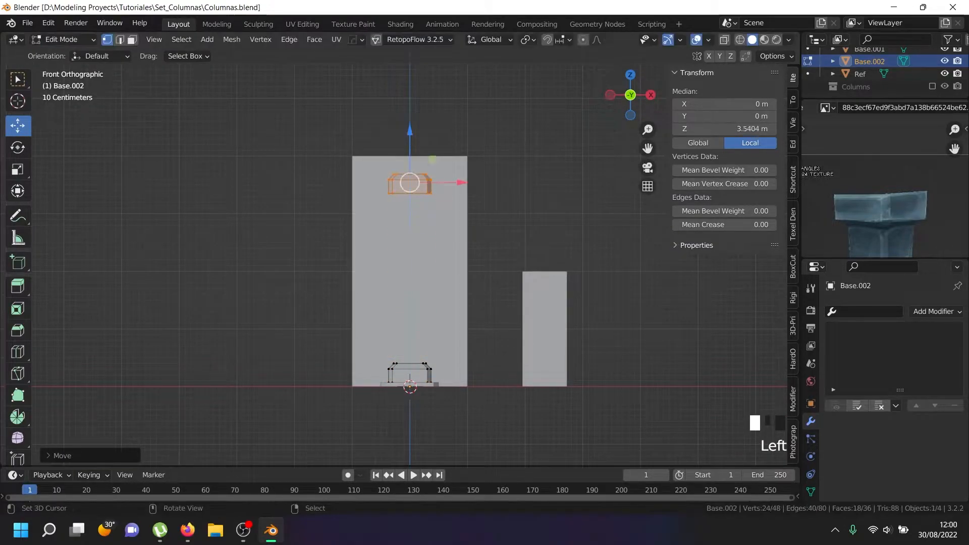
- Enable vertex snapping and raise the duplicated block about 0.21 m toward the Base guide's top edge
{"action": "left_click", "coordinate": [570, 39]}
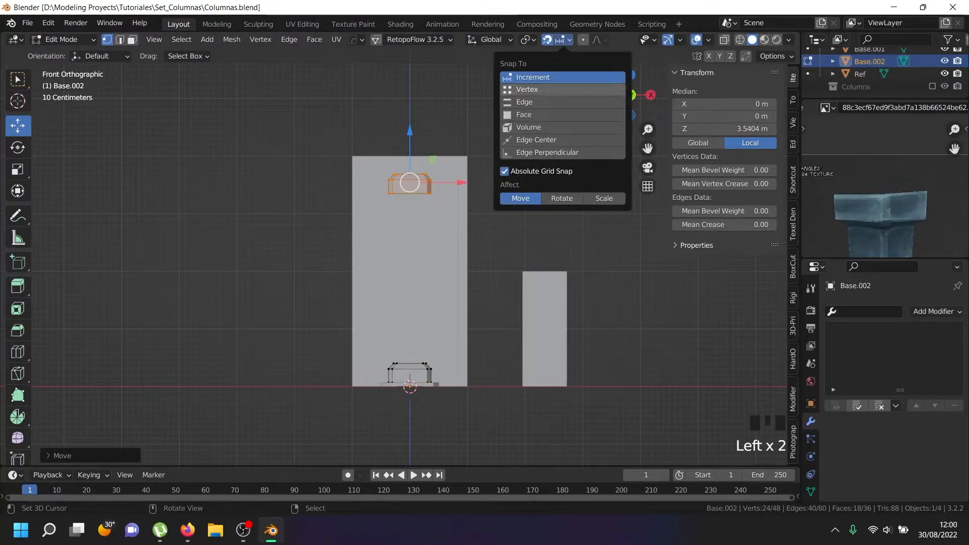
{"action": "left_click", "coordinate": [547, 39]}
{"action": "scroll", "coordinate": [338, 163], "scroll_direction": "up", "scroll_amount": 2}
{"action": "key", "text": "g"}
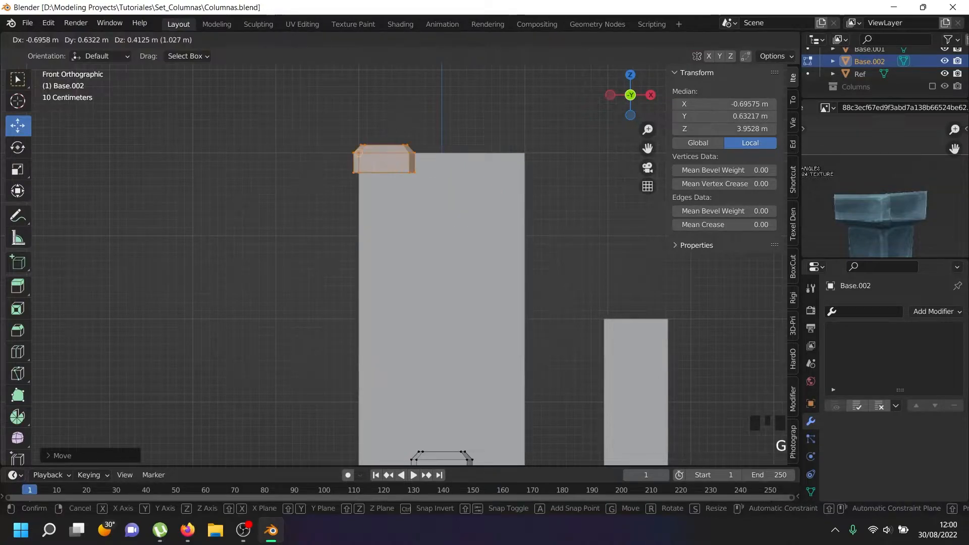
{"action": "left_click_drag", "start_coordinate": [441, 157], "coordinate": [489, 251]}
{"action": "scroll", "coordinate": [414, 145], "scroll_direction": "up", "scroll_amount": 8}
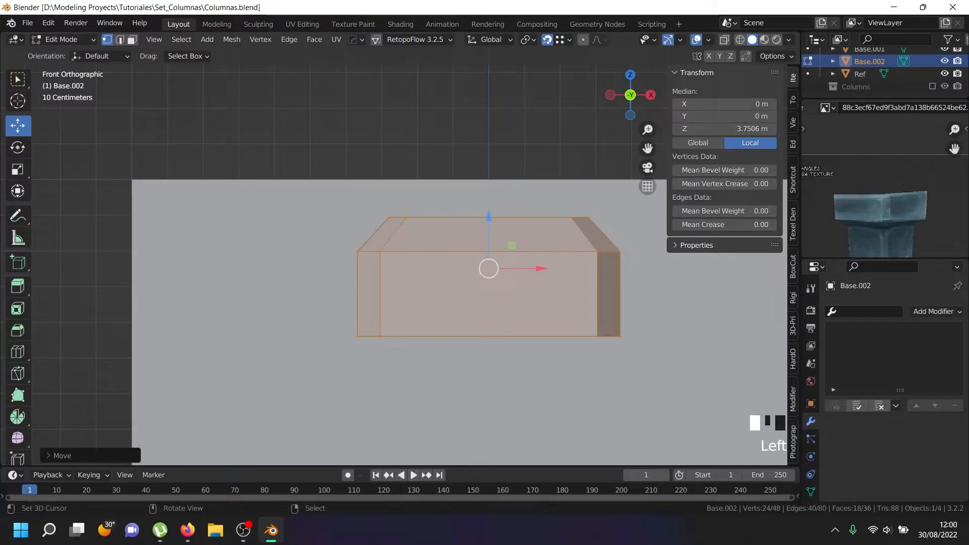
- Turn snapping off and raise the duplicate about 0.105 m so its top meets the Base guide's top edge
{"action": "key", "text": "g"}
{"action": "key", "text": "z"}
{"action": "key", "text": "Escape"}
{"action": "left_click", "coordinate": [560, 39]}
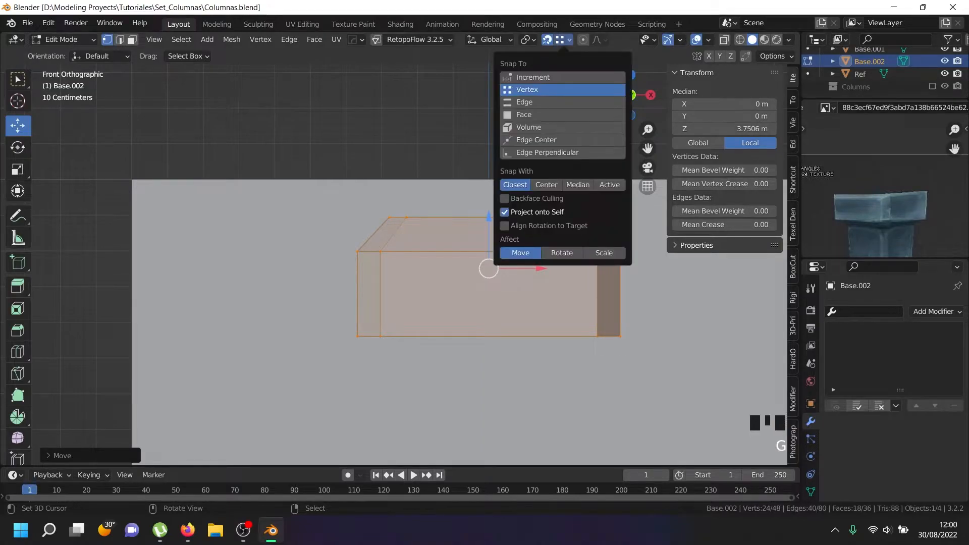
{"action": "scroll", "coordinate": [404, 262], "scroll_direction": "down", "scroll_amount": 2}
{"action": "left_click", "coordinate": [547, 39]}
{"action": "scroll", "coordinate": [498, 173], "scroll_direction": "up", "scroll_amount": 3}
{"action": "left_click_drag", "start_coordinate": [450, 272], "coordinate": [449, 229]}
{"action": "scroll", "coordinate": [450, 228], "scroll_direction": "down", "scroll_amount": 12}
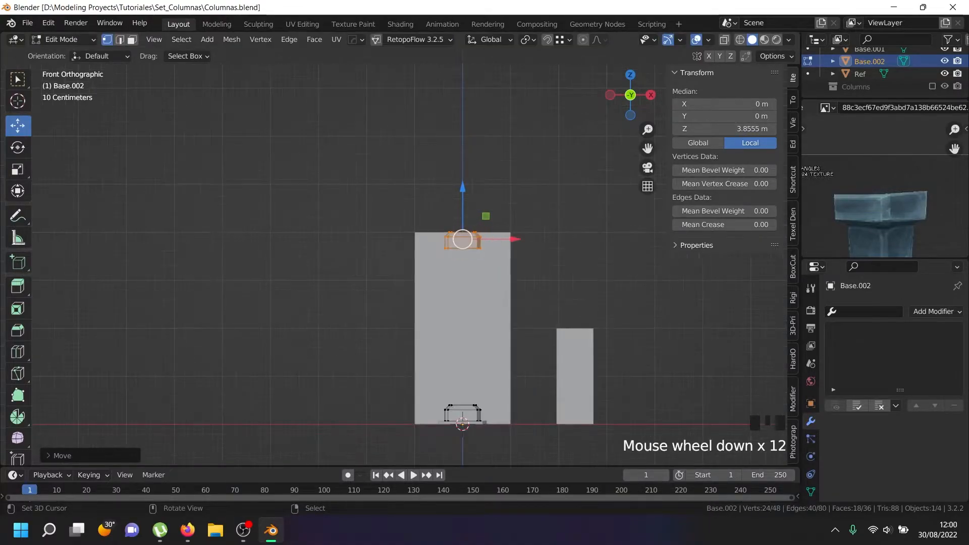
- Flip the duplicated block upside down by scaling it negatively along the Z axis
{"action": "middle_click_drag", "start_coordinate": [450, 229], "coordinate": [432, 185], "text": "shift"}
{"action": "scroll", "coordinate": [432, 185], "scroll_direction": "up", "scroll_amount": 3}
{"action": "key", "text": "s"}
{"action": "key", "text": "z"}
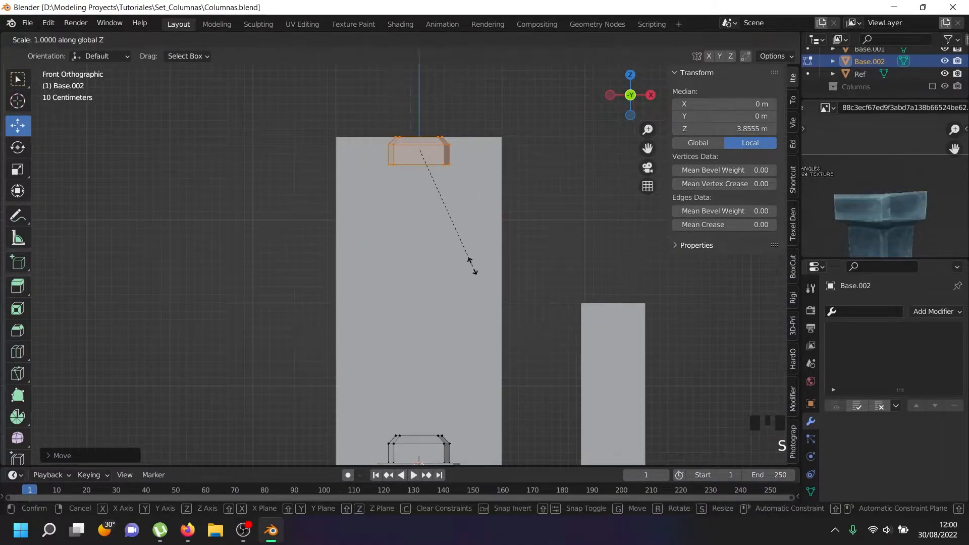
{"action": "left_click", "coordinate": [472, 265]}
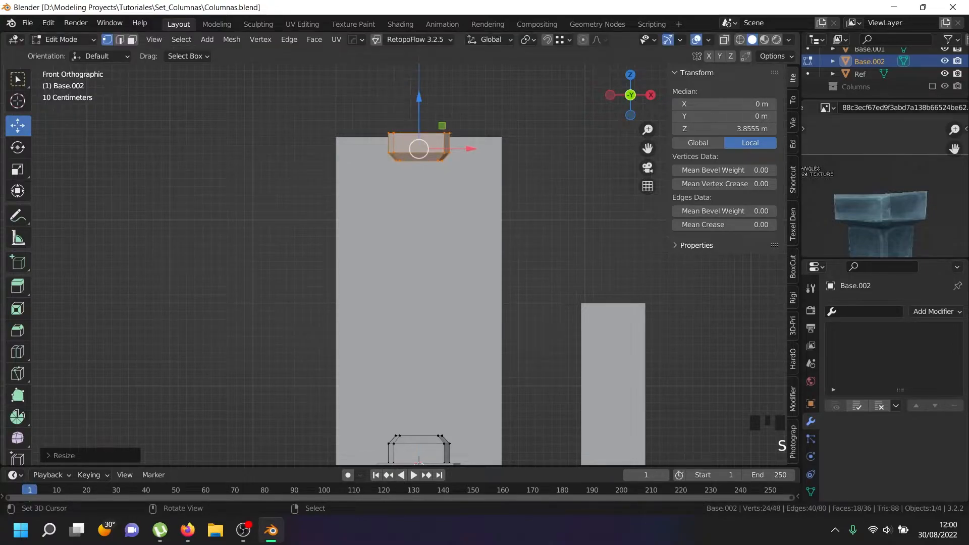
- Lower the flipped block slightly, then move it along Z with vertex snapping so its top aligns with the Base guide's top
{"action": "scroll", "coordinate": [467, 97], "scroll_direction": "up", "scroll_amount": 4}
{"action": "left_click_drag", "start_coordinate": [367, 154], "coordinate": [367, 162]}
{"action": "scroll", "coordinate": [404, 218], "scroll_direction": "down", "scroll_amount": 4}
{"action": "middle_click_drag", "start_coordinate": [404, 218], "coordinate": [404, 242]}
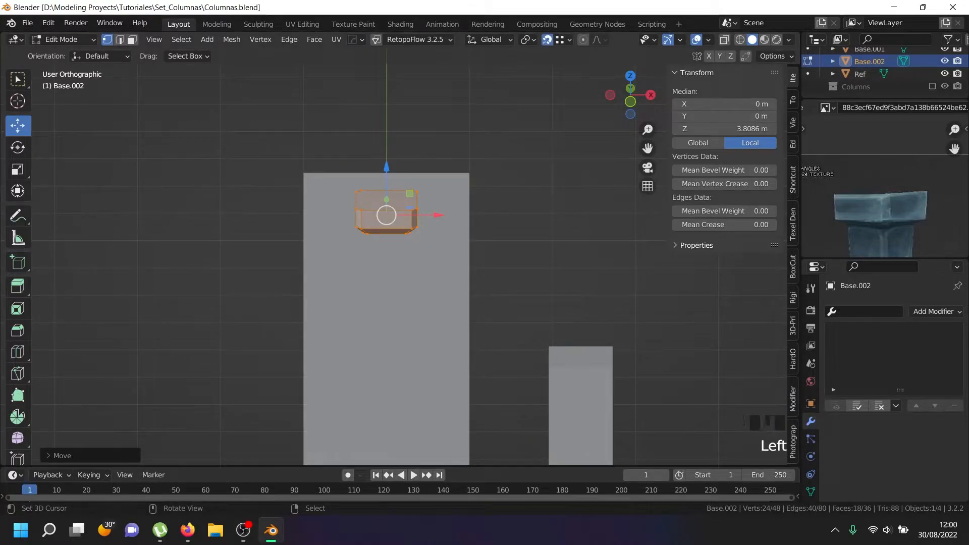
{"action": "key", "text": "g"}
{"action": "key", "text": "z"}
{"action": "left_click", "coordinate": [404, 241]}
- Leave mesh editing and hide the Base guide
{"action": "middle_click_drag", "start_coordinate": [403, 241], "coordinate": [383, 234]}
{"action": "scroll", "coordinate": [371, 230], "scroll_direction": "down", "scroll_amount": 5}
{"action": "scroll", "coordinate": [399, 242], "scroll_direction": "up", "scroll_amount": 3}
{"action": "key", "text": "Tab"}
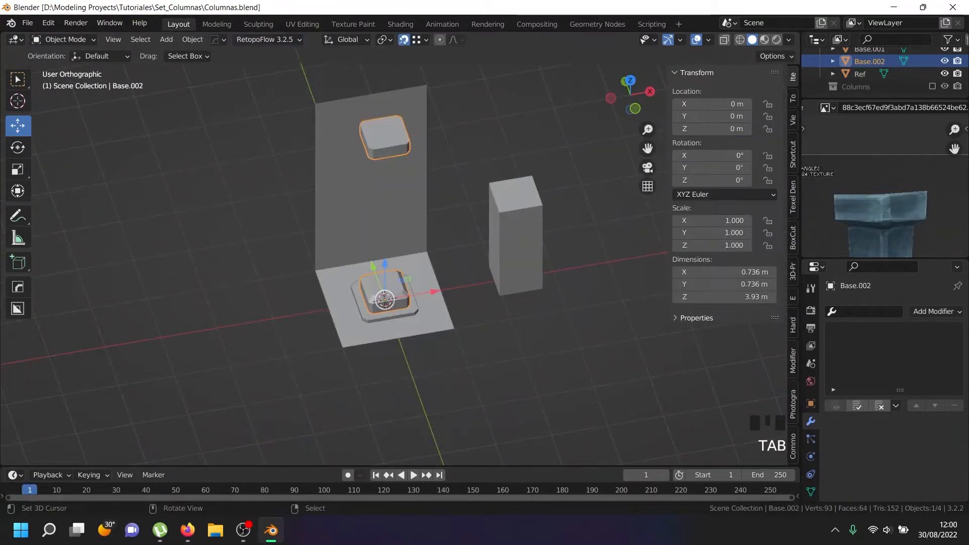
{"action": "right_click", "coordinate": [384, 235]}
{"action": "right_click", "coordinate": [384, 298]}
{"action": "right_click", "coordinate": [385, 298]}
{"action": "key", "text": "h"}
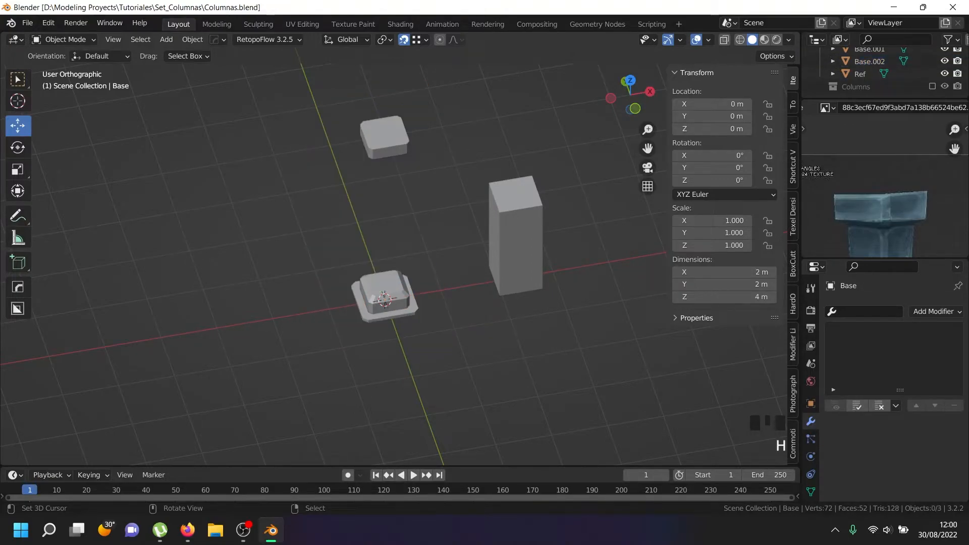
- Select the tapered blocks object and turn on the Face Orientation overlay
{"action": "right_click", "coordinate": [385, 299]}
{"action": "scroll", "coordinate": [384, 299], "scroll_direction": "up", "scroll_amount": 7}
{"action": "middle_click_drag", "start_coordinate": [385, 300], "coordinate": [374, 434]}
{"action": "scroll", "coordinate": [389, 305], "scroll_direction": "down", "scroll_amount": 5}
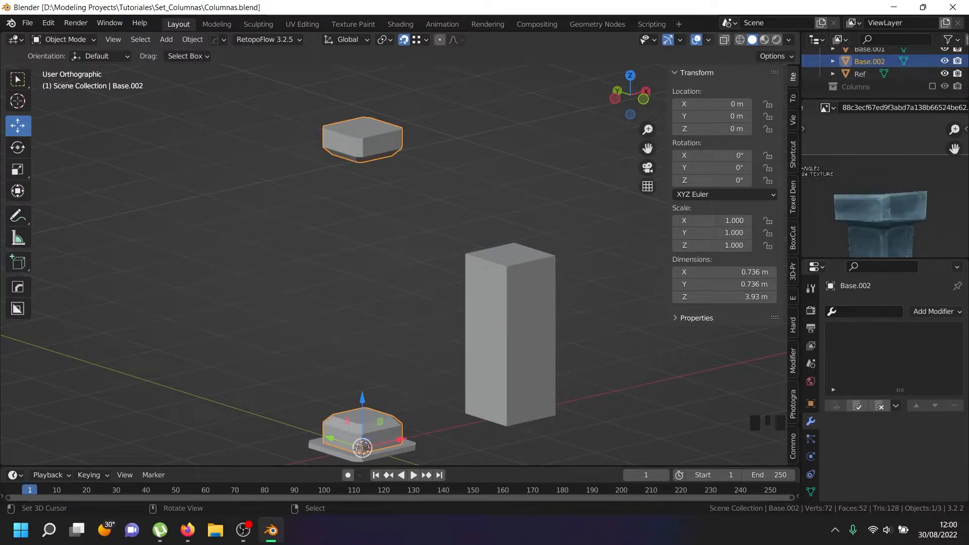
{"action": "left_click", "coordinate": [708, 39]}
{"action": "left_click", "coordinate": [634, 264]}
- Recalculate the normals outward on the whole mesh of the two tapered blocks
{"action": "middle_click_drag", "start_coordinate": [530, 283], "coordinate": [574, 219], "text": "shift"}
{"action": "key", "text": "Tab"}
{"action": "key", "text": "a"}
{"action": "key", "text": "a"}
{"action": "key", "text": "a"}
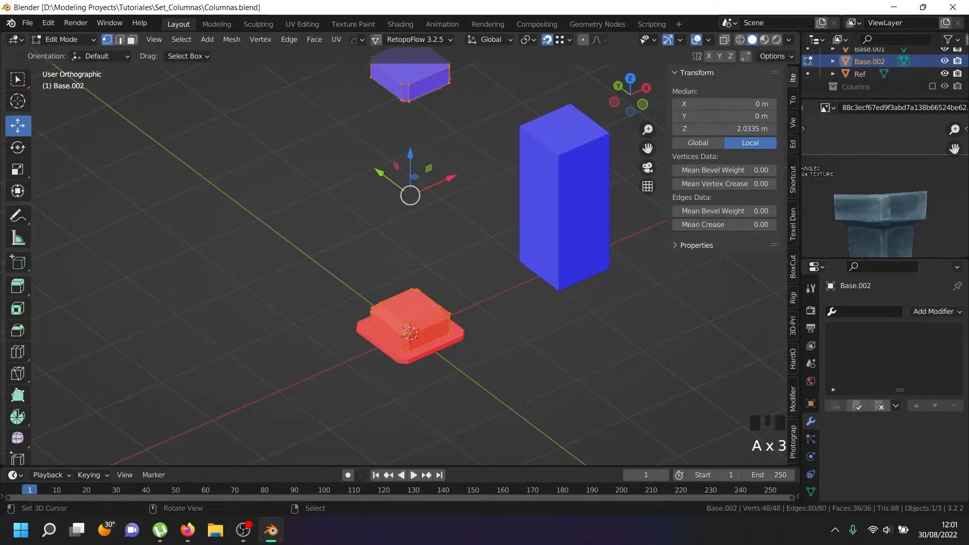
{"action": "key", "text": "ctrl+n"}
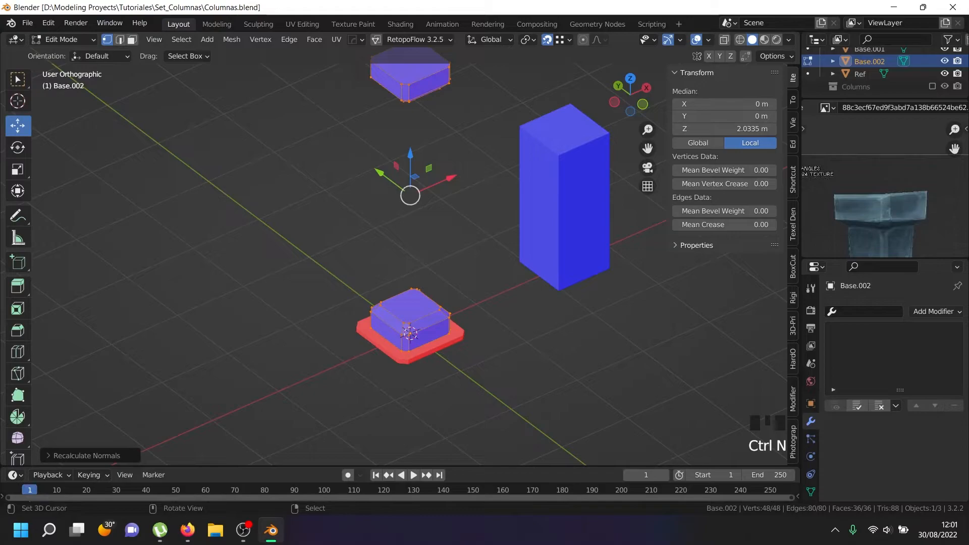
- Select the bottom slab and recalculate all its normals outward
{"action": "key", "text": "Tab"}
{"action": "right_click", "coordinate": [432, 349]}
{"action": "key", "text": "Tab"}
{"action": "key", "text": "a"}
{"action": "key", "text": "ctrl+n"}
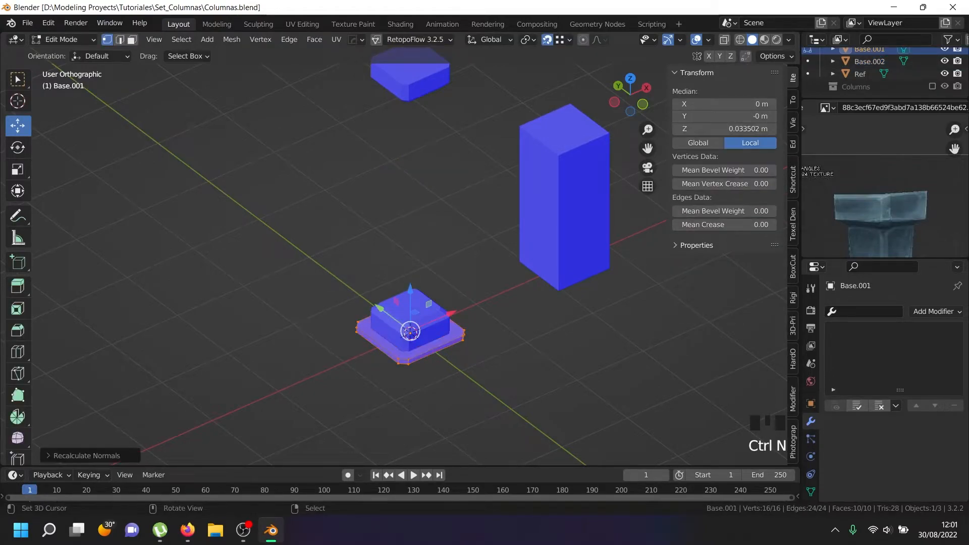
{"action": "key", "text": "Tab"}
- Select the tapered blocks object and compare it from the front with the base tiers in the reference image
{"action": "middle_click_drag", "start_coordinate": [449, 348], "coordinate": [430, 337]}
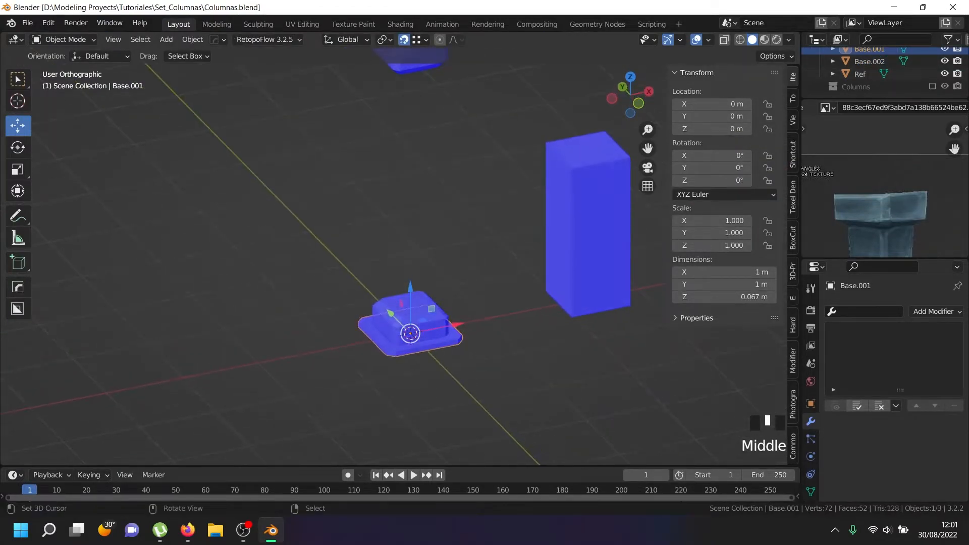
{"action": "right_click", "coordinate": [429, 328]}
{"action": "key", "text": "KP_1"}
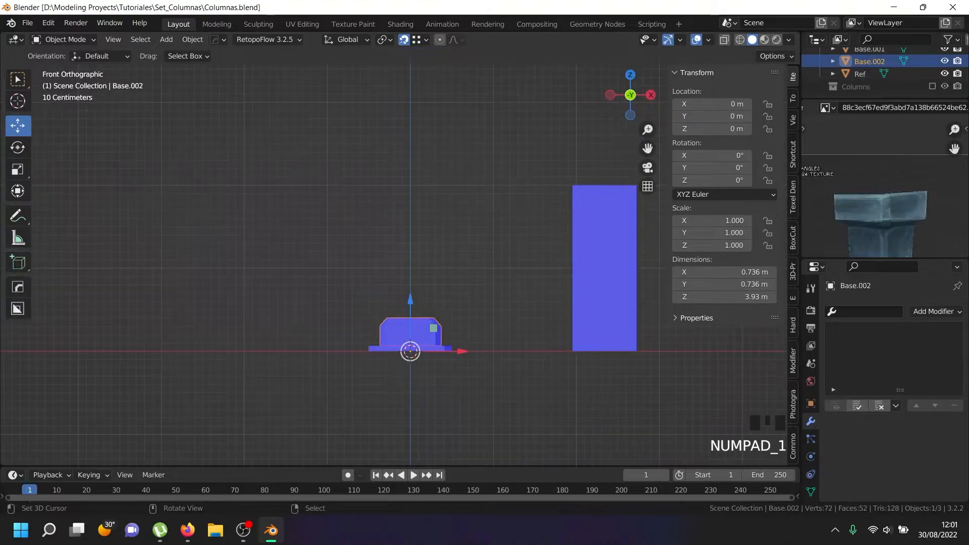
{"action": "scroll", "coordinate": [891, 187], "scroll_direction": "down", "scroll_amount": 3}
{"action": "scroll", "coordinate": [892, 212], "scroll_direction": "up", "scroll_amount": 5}
{"action": "scroll", "coordinate": [888, 202], "scroll_direction": "up", "scroll_amount": 2}
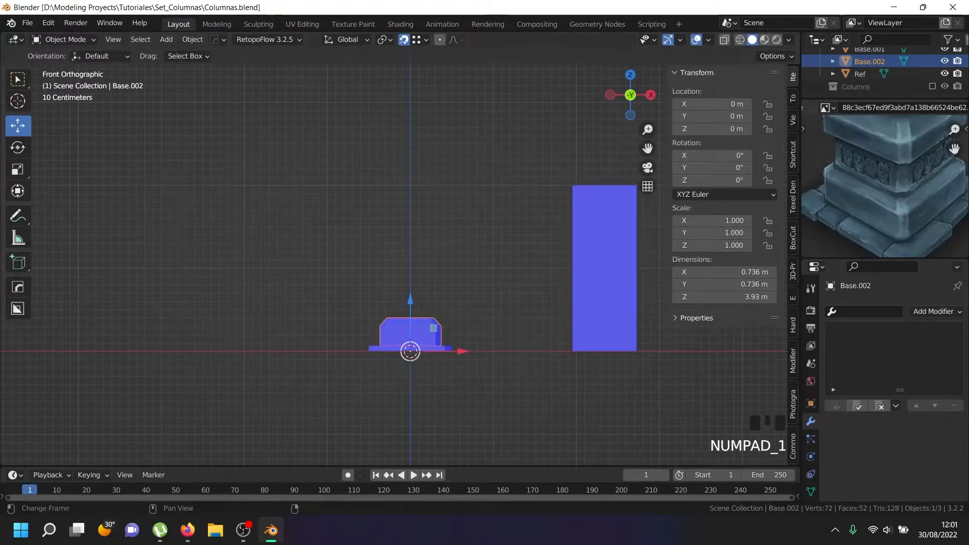
{"action": "scroll", "coordinate": [888, 202], "scroll_direction": "down", "scroll_amount": 2}
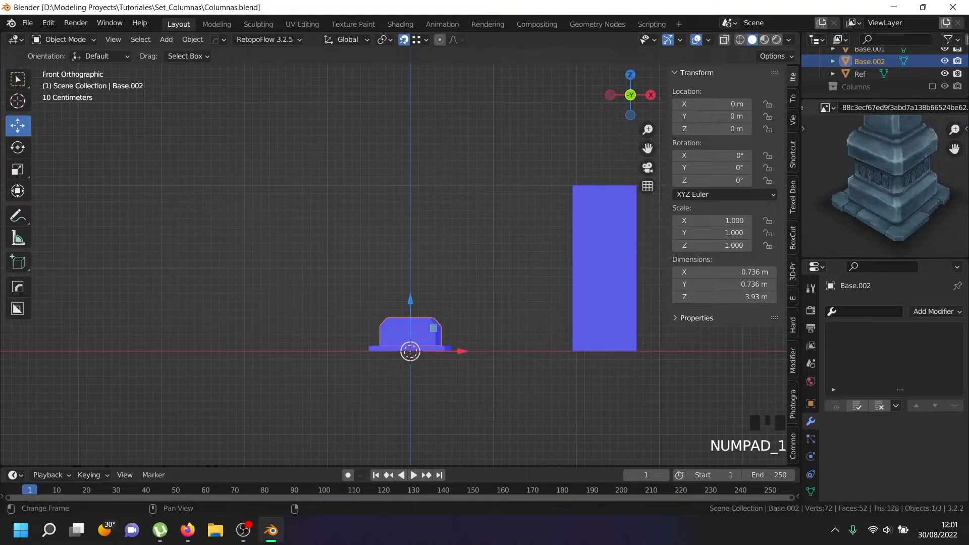
{"action": "scroll", "coordinate": [885, 185], "scroll_direction": "up", "scroll_amount": 2}
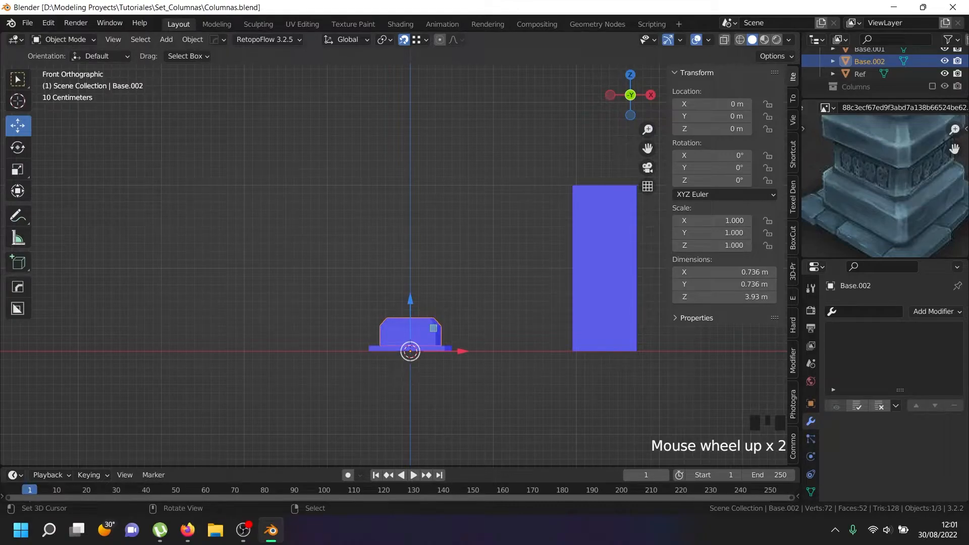
- Duplicate the top face of the lower tapered block in place and separate the copy into its own object
{"action": "key", "text": "Tab"}
{"action": "scroll", "coordinate": [415, 311], "scroll_direction": "up", "scroll_amount": 5}
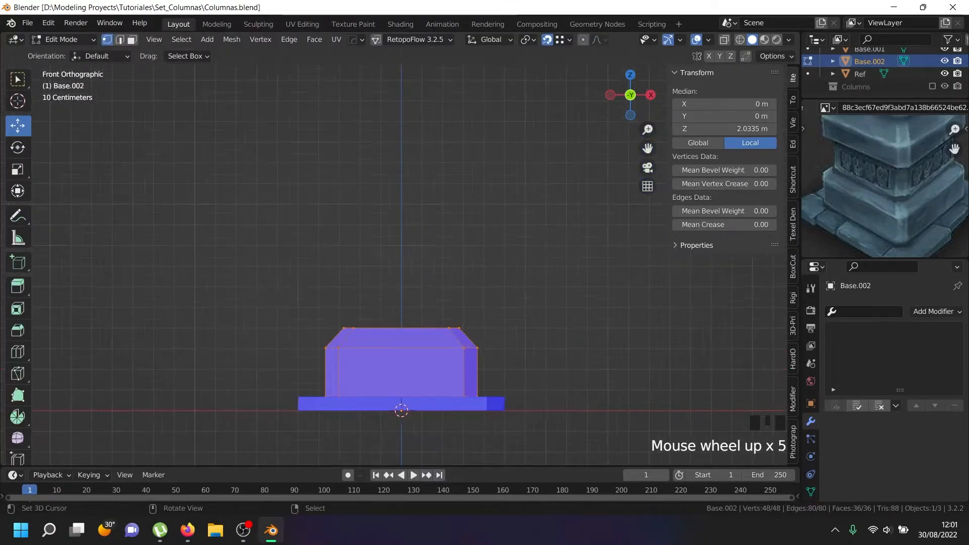
{"action": "middle_click_drag", "start_coordinate": [404, 253], "coordinate": [429, 313]}
{"action": "right_click", "coordinate": [400, 254]}
{"action": "key", "text": "KP_1"}
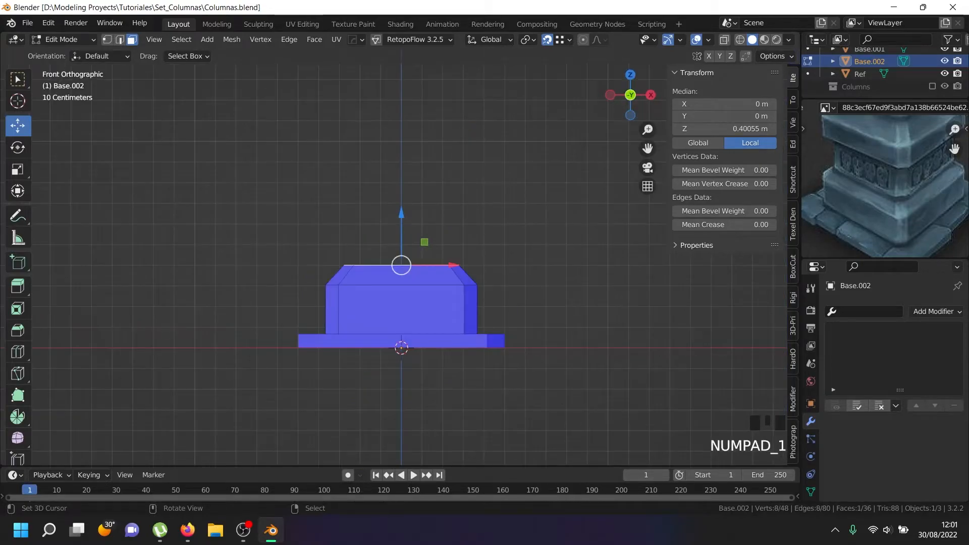
{"action": "key", "text": "shift+d"}
{"action": "right_click", "coordinate": [401, 265]}
{"action": "key", "text": "p"}
{"action": "left_click", "coordinate": [408, 260]}
{"action": "key", "text": "Tab"}
- Turn off snapping and select the separated top-face object on the lower tapered block
{"action": "right_click", "coordinate": [411, 283]}
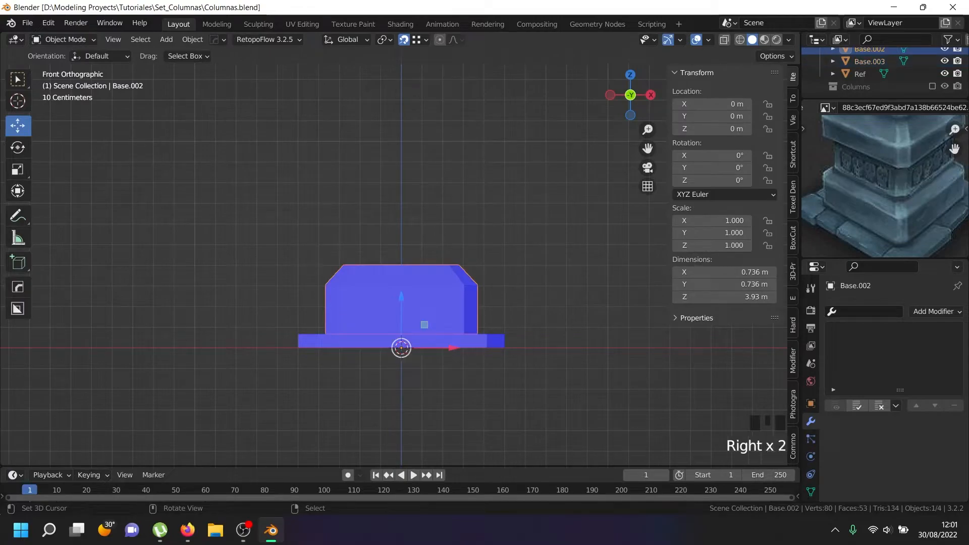
{"action": "left_click", "coordinate": [404, 39]}
{"action": "middle_click_drag", "start_coordinate": [404, 202], "coordinate": [401, 256]}
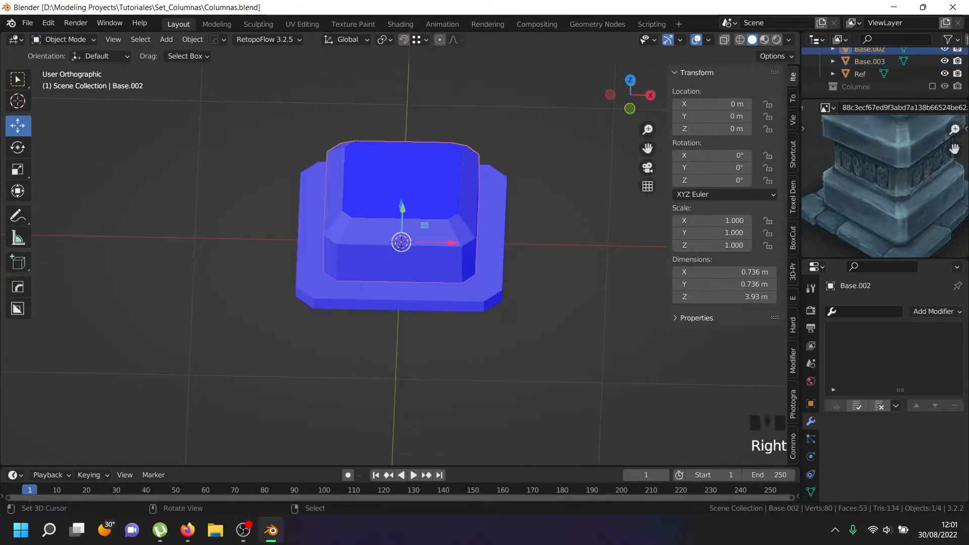
{"action": "key", "text": "shift+z"}
{"action": "right_click", "coordinate": [404, 218]}
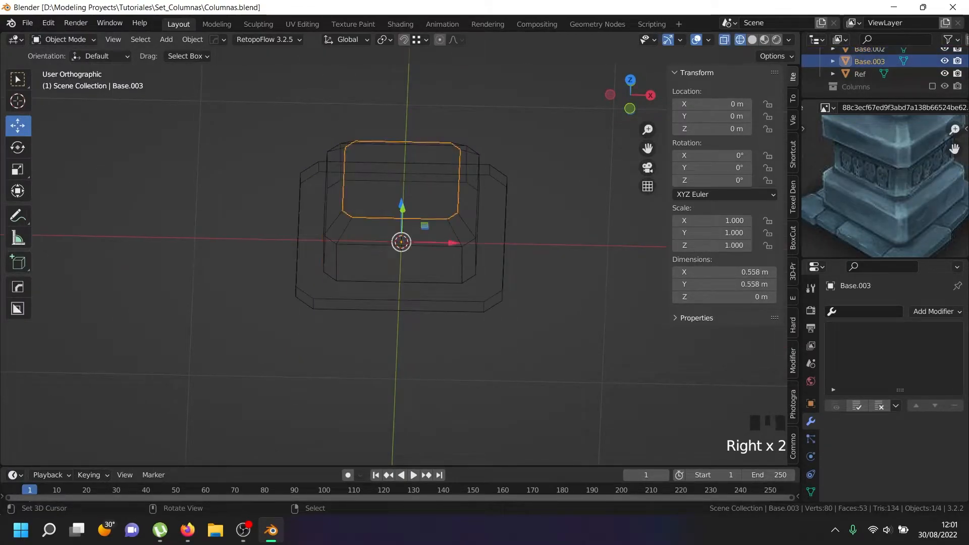
{"action": "key", "text": "z"}
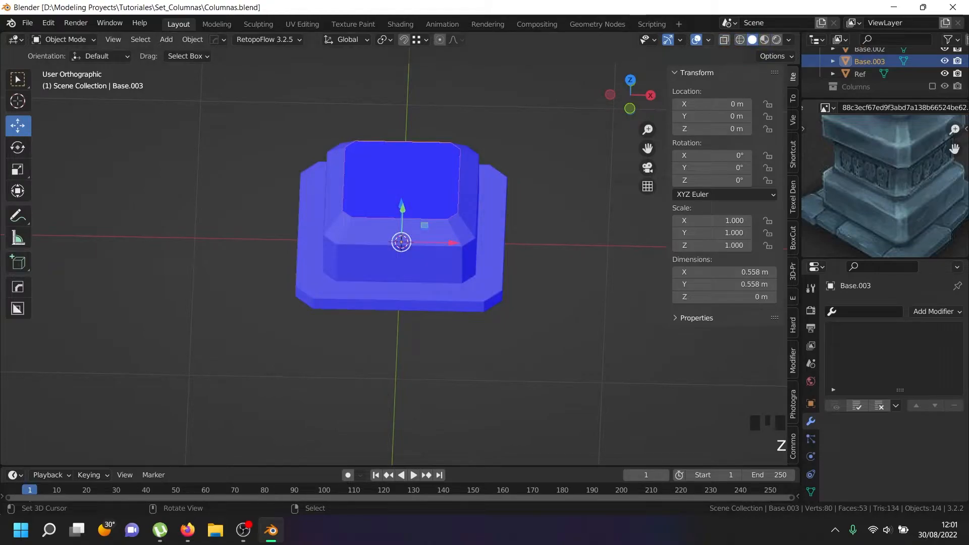
- Turn off the Face Orientation overlay
{"action": "left_click", "coordinate": [708, 40]}
{"action": "left_click", "coordinate": [631, 264]}
{"action": "middle_click_drag", "start_coordinate": [444, 202], "coordinate": [430, 333], "text": "shift"}
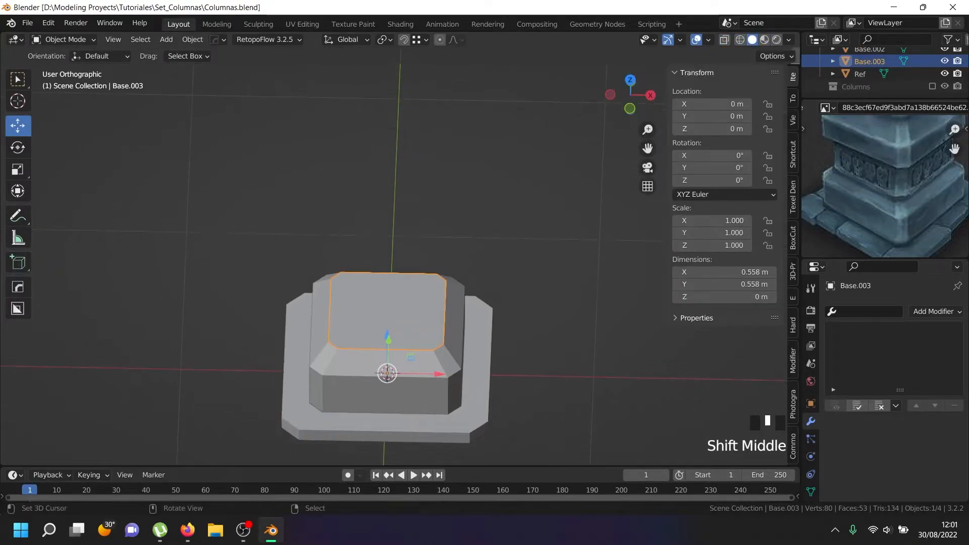
- Extrude the separated face straight up about 0.2 m to form the narrow neck above the lower tapered block
{"action": "key", "text": "KP_1"}
{"action": "key", "text": "Tab"}
{"action": "key", "text": "a"}
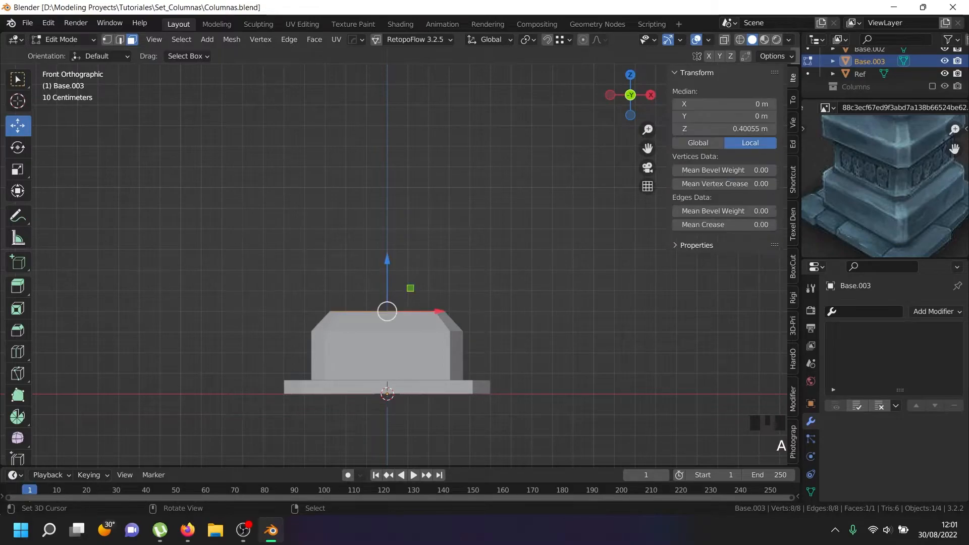
{"action": "scroll", "coordinate": [392, 284], "scroll_direction": "up", "scroll_amount": 2}
{"action": "key", "text": "e"}
{"action": "right_click", "coordinate": [386, 277]}
{"action": "left_click_drag", "start_coordinate": [384, 275], "coordinate": [385, 215]}
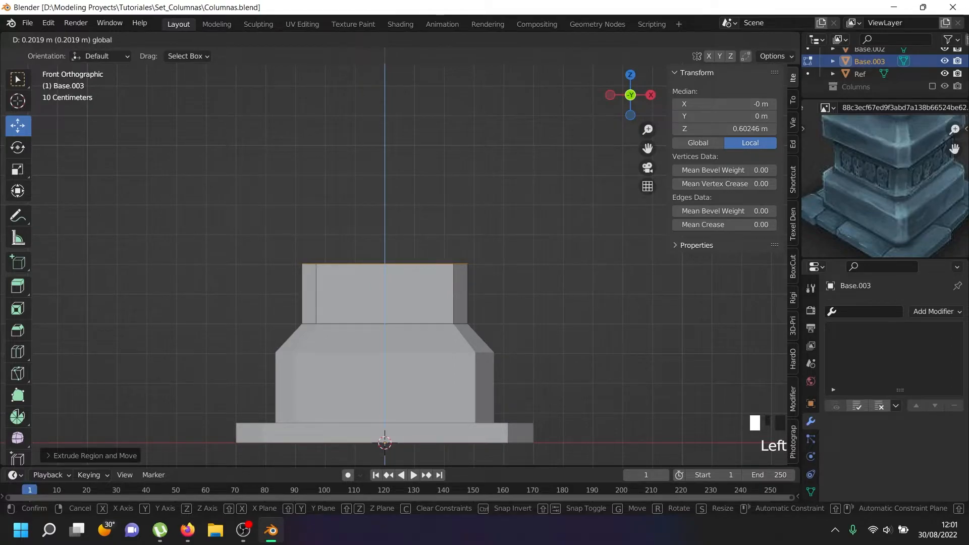
{"action": "left_click_drag", "start_coordinate": [384, 215], "coordinate": [385, 215]}
- Duplicate the tapered blocks' whole mesh and raise the copy about 0.52 m so its lower block sits on the neck
{"action": "scroll", "coordinate": [389, 221], "scroll_direction": "down", "scroll_amount": 4}
{"action": "key", "text": "Tab"}
{"action": "right_click", "coordinate": [391, 297]}
{"action": "key", "text": "Tab"}
{"action": "key", "text": "a"}
{"action": "middle_click_drag", "start_coordinate": [386, 252], "coordinate": [386, 336], "text": "shift"}
{"action": "key", "text": "shift+d"}
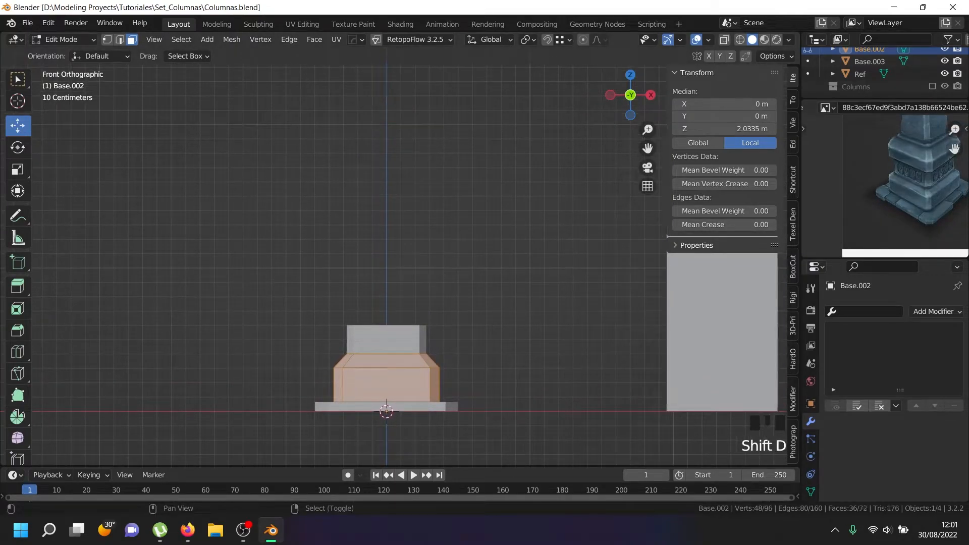
{"action": "key", "text": "Escape"}
{"action": "left_click_drag", "start_coordinate": [386, 106], "coordinate": [387, 59]}
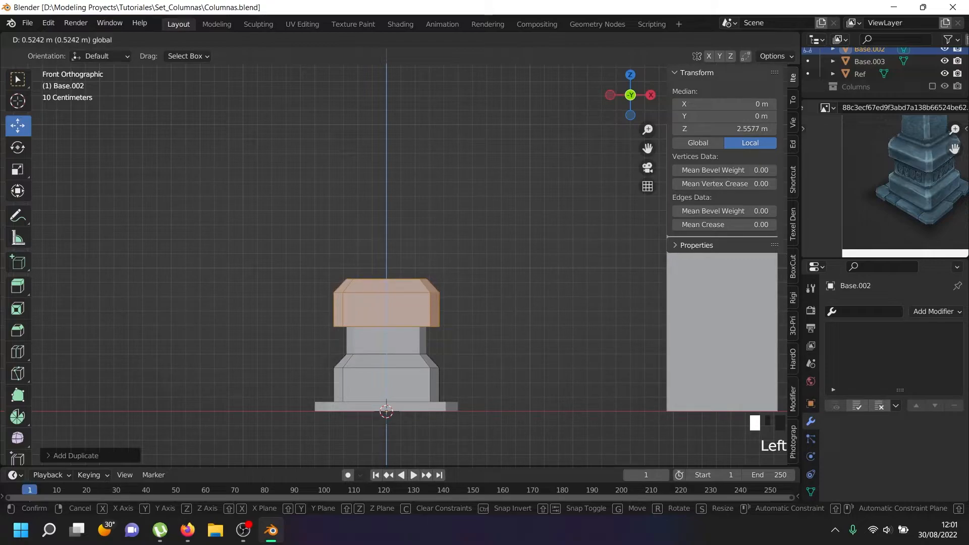
{"action": "left_click_drag", "start_coordinate": [387, 60], "coordinate": [387, 60]}
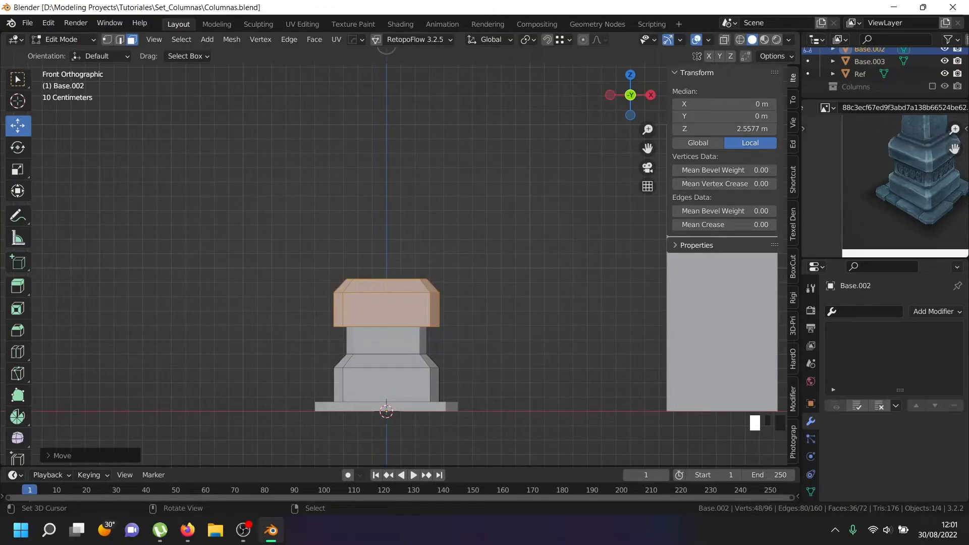
- Inset the top face of the block above the neck about 0.038 m and extrude it up about 0.03 m
{"action": "scroll", "coordinate": [373, 281], "scroll_direction": "up", "scroll_amount": 3}
{"action": "middle_click_drag", "start_coordinate": [435, 191], "coordinate": [420, 233]}
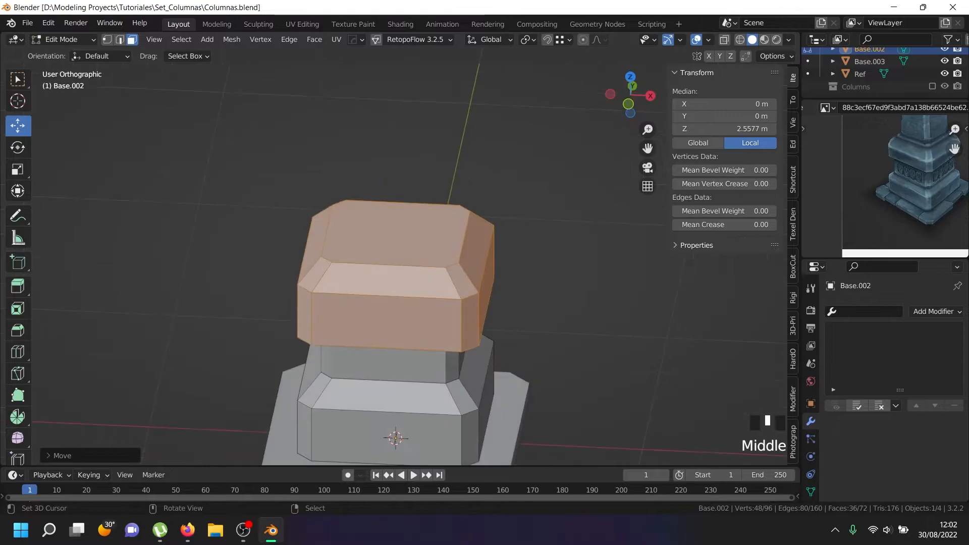
{"action": "right_click", "coordinate": [425, 234]}
{"action": "key", "text": "KP_1"}
{"action": "scroll", "coordinate": [445, 243], "scroll_direction": "up", "scroll_amount": 2}
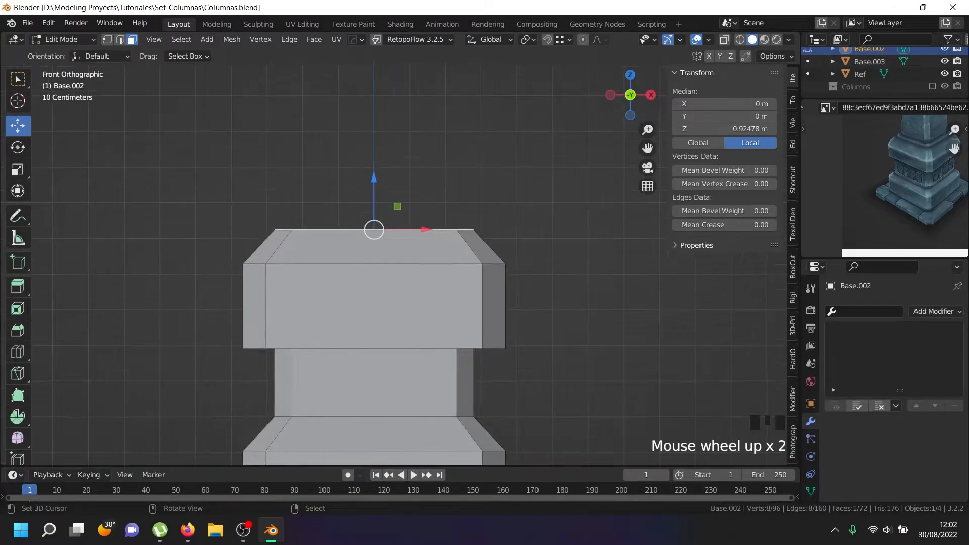
{"action": "key", "text": "i"}
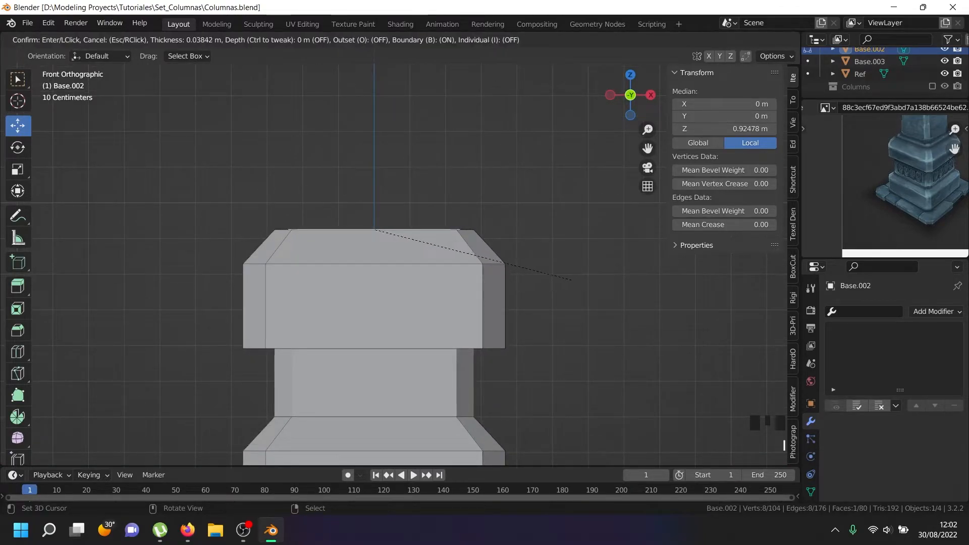
{"action": "left_click", "coordinate": [372, 227]}
{"action": "key", "text": "e"}
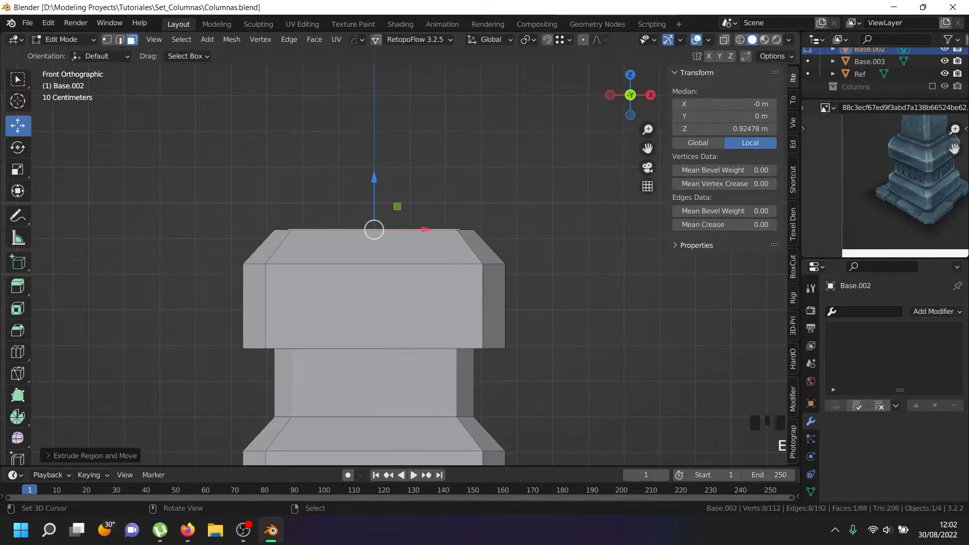
{"action": "left_click_drag", "start_coordinate": [375, 168], "coordinate": [375, 168]}
{"action": "middle_click_drag", "start_coordinate": [378, 172], "coordinate": [359, 203]}
- Delete the vertices of the lower of the two tapered blocks floating at the capital end
{"action": "key", "text": "Tab"}
{"action": "scroll", "coordinate": [363, 253], "scroll_direction": "down", "scroll_amount": 5}
{"action": "middle_click_drag", "start_coordinate": [363, 253], "coordinate": [379, 222]}
{"action": "scroll", "coordinate": [393, 237], "scroll_direction": "down", "scroll_amount": 5}
{"action": "scroll", "coordinate": [383, 182], "scroll_direction": "up", "scroll_amount": 4}
{"action": "middle_click_drag", "start_coordinate": [383, 182], "coordinate": [404, 184]}
{"action": "scroll", "coordinate": [398, 187], "scroll_direction": "down", "scroll_amount": 4}
{"action": "key", "text": "Tab"}
{"action": "right_click", "coordinate": [386, 157]}
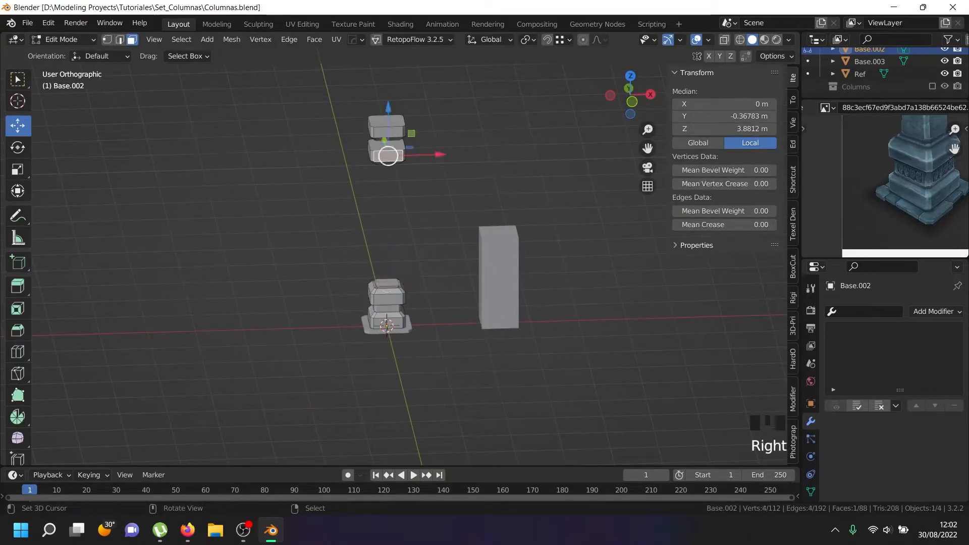
{"action": "key", "text": "l"}
{"action": "key", "text": "x"}
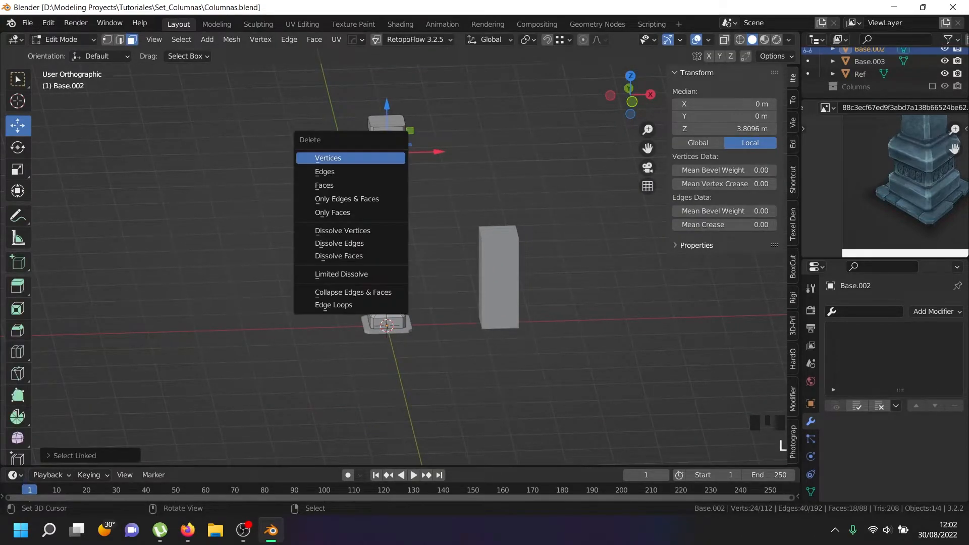
{"action": "left_click", "coordinate": [387, 156]}
- Duplicate the raised inset face on top of the base in place and separate the copy into its own object
{"action": "key", "text": "Tab"}
{"action": "scroll", "coordinate": [380, 284], "scroll_direction": "up", "scroll_amount": 4}
{"action": "right_click", "coordinate": [386, 313]}
{"action": "scroll", "coordinate": [404, 287], "scroll_direction": "up", "scroll_amount": 5}
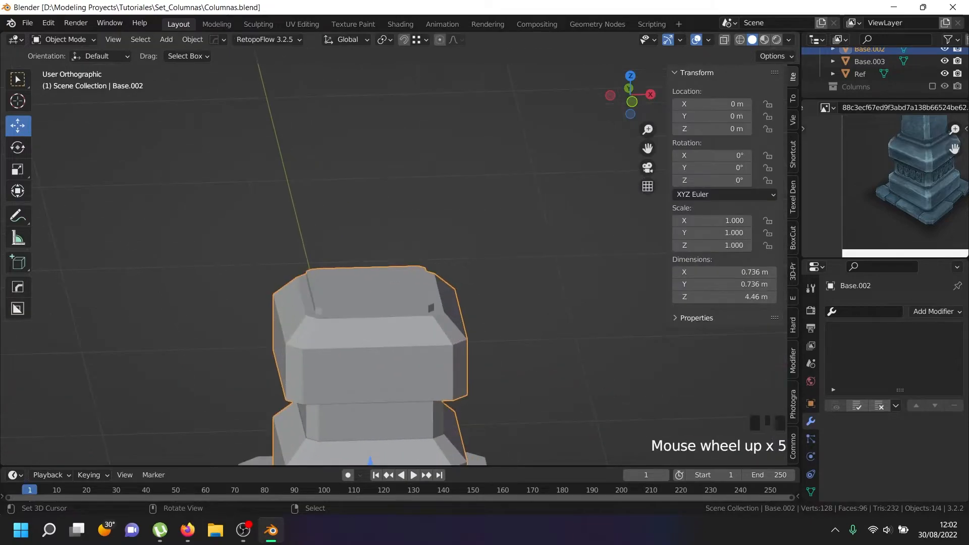
{"action": "middle_click_drag", "start_coordinate": [404, 287], "coordinate": [382, 316]}
{"action": "key", "text": "Tab"}
{"action": "right_click", "coordinate": [376, 227]}
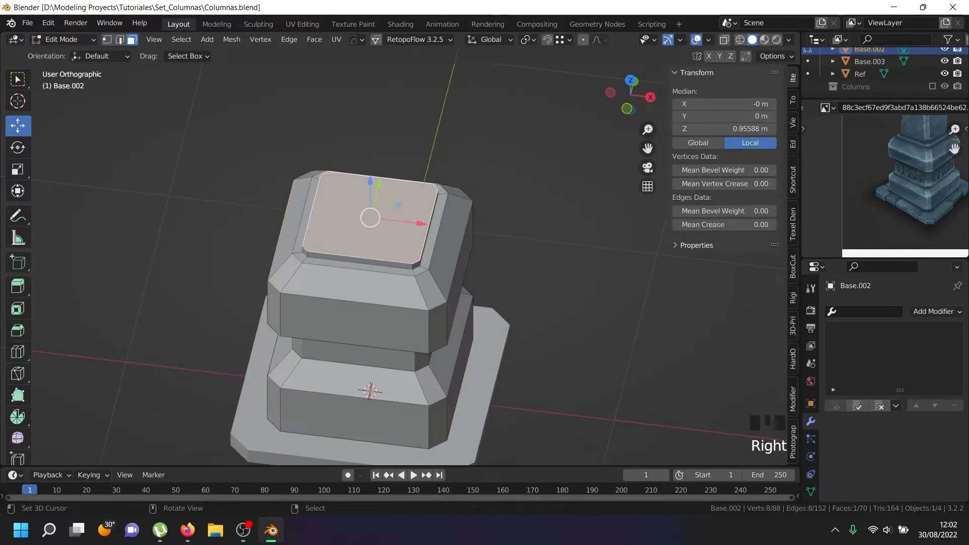
{"action": "key", "text": "shift+d"}
{"action": "right_click", "coordinate": [405, 219]}
{"action": "key", "text": "p"}
{"action": "left_click", "coordinate": [404, 219]}
{"action": "key", "text": "Tab"}
- Extrude the separated top face upward about 0.445 m to form the first shaft block
{"action": "right_click", "coordinate": [402, 219]}
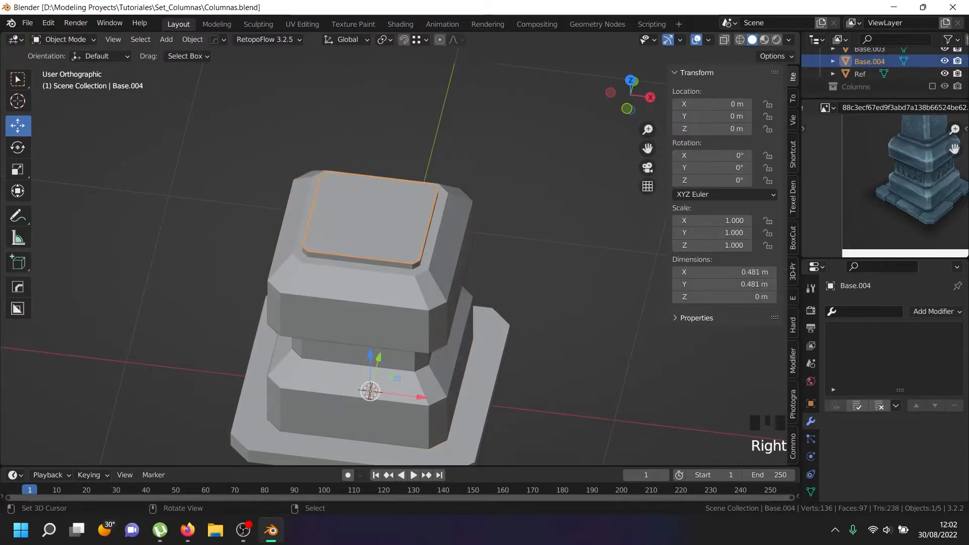
{"action": "key", "text": "KP_1"}
{"action": "key", "text": "Tab"}
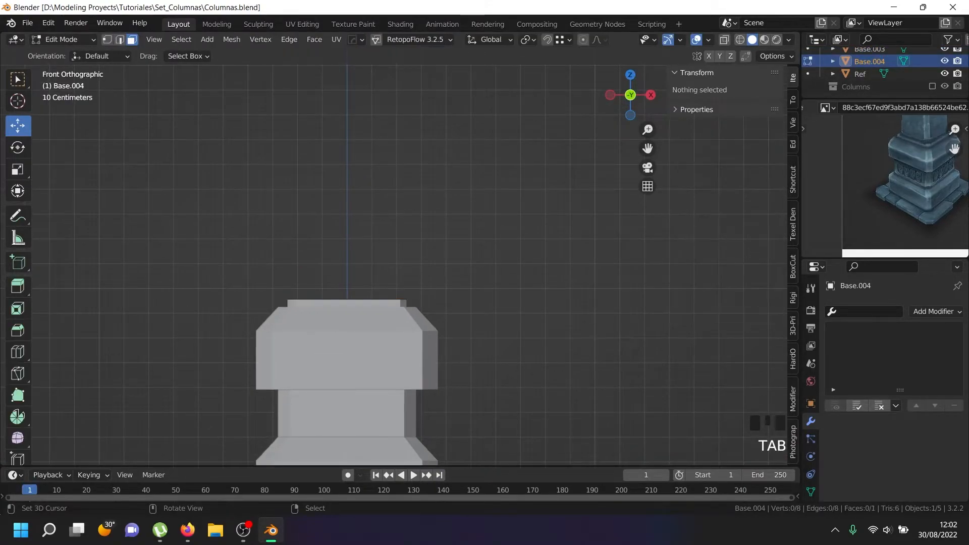
{"action": "key", "text": "a"}
{"action": "scroll", "coordinate": [344, 265], "scroll_direction": "up", "scroll_amount": 3}
{"action": "key", "text": "e"}
{"action": "right_click", "coordinate": [339, 256]}
{"action": "left_click_drag", "start_coordinate": [340, 256], "coordinate": [339, 65]}
{"action": "scroll", "coordinate": [343, 265], "scroll_direction": "down", "scroll_amount": 3}
{"action": "key", "text": "a"}
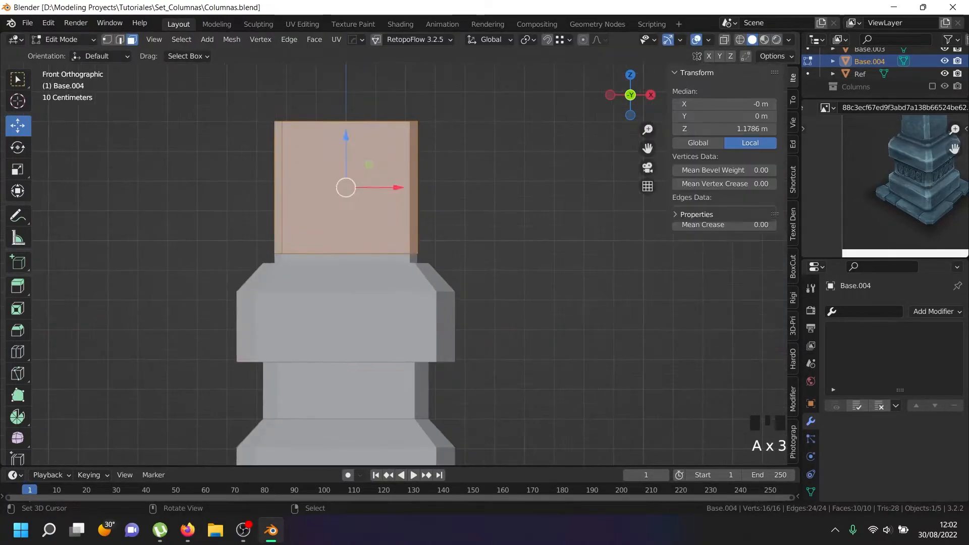
- Bevel the shaft block's upper and lower edge loops with one segment about 0.023 m wide
{"action": "middle_click_drag", "start_coordinate": [344, 265], "coordinate": [383, 242]}
{"action": "scroll", "coordinate": [343, 265], "scroll_direction": "up", "scroll_amount": 2}
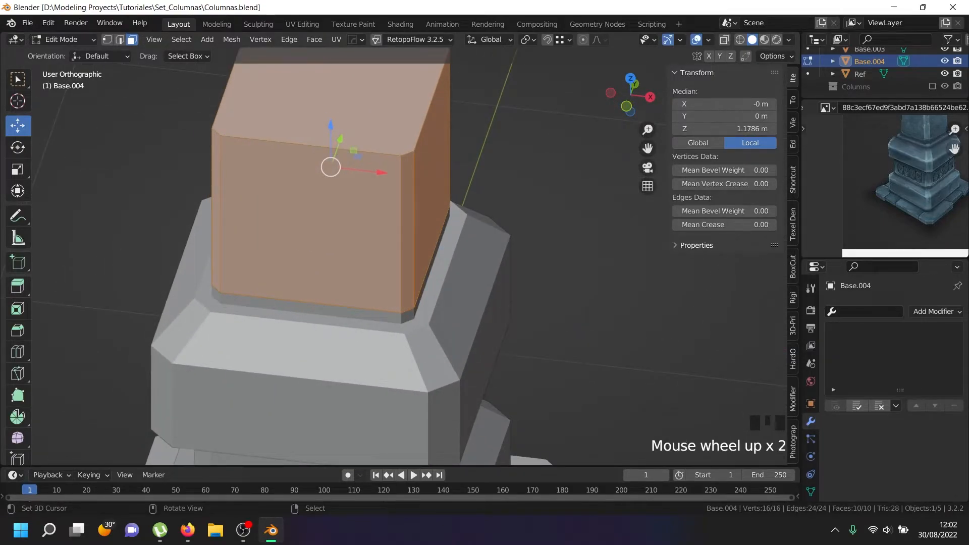
{"action": "left_click", "coordinate": [119, 39]}
{"action": "right_click", "coordinate": [311, 146]}
{"action": "right_click", "coordinate": [311, 146], "text": "alt+shift"}
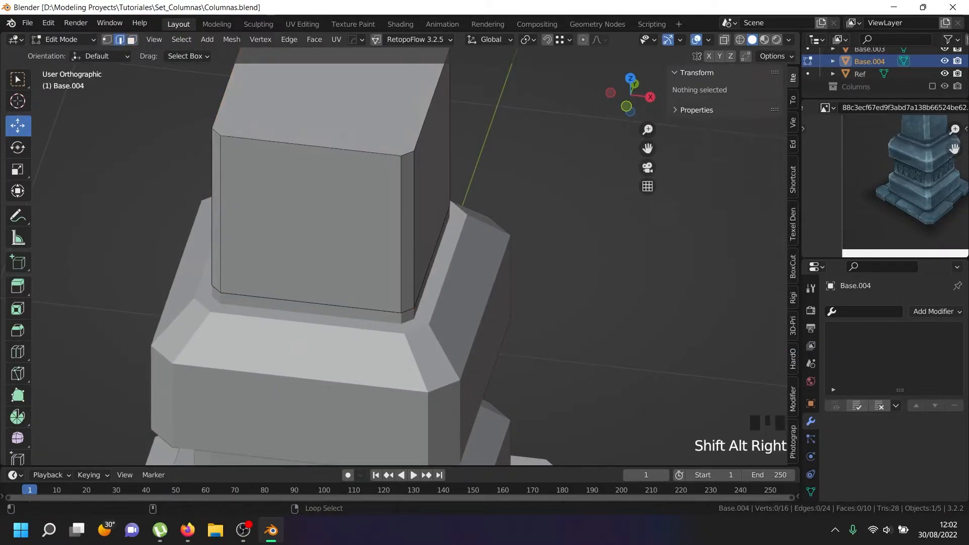
{"action": "right_click", "coordinate": [311, 145], "text": "alt+shift"}
{"action": "right_click", "coordinate": [311, 302], "text": "alt+shift"}
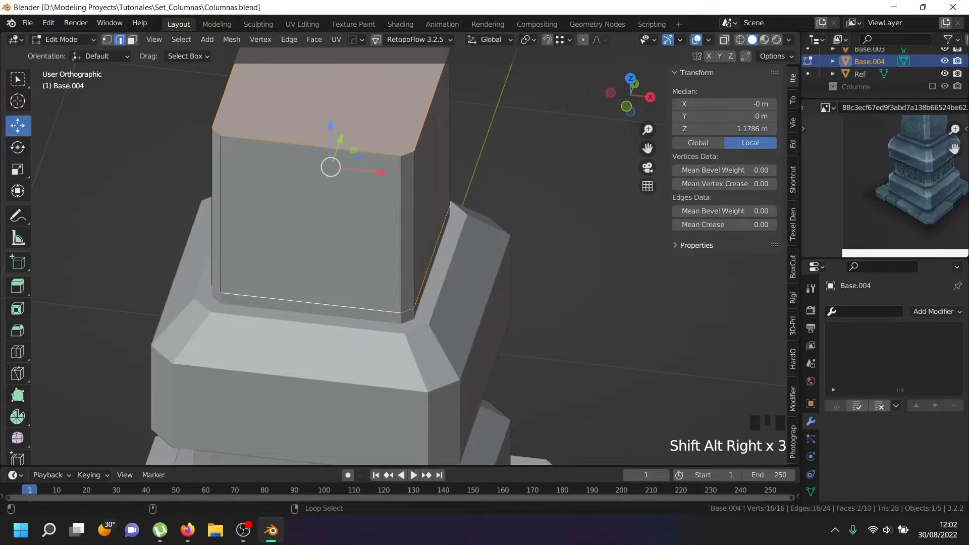
{"action": "scroll", "coordinate": [497, 353], "scroll_direction": "down", "scroll_amount": 1}
{"action": "scroll", "coordinate": [497, 353], "scroll_direction": "up", "scroll_amount": 1, "text": "shift"}
{"action": "scroll", "coordinate": [497, 353], "scroll_direction": "up", "scroll_amount": 2}
{"action": "key", "text": "ctrl+b"}
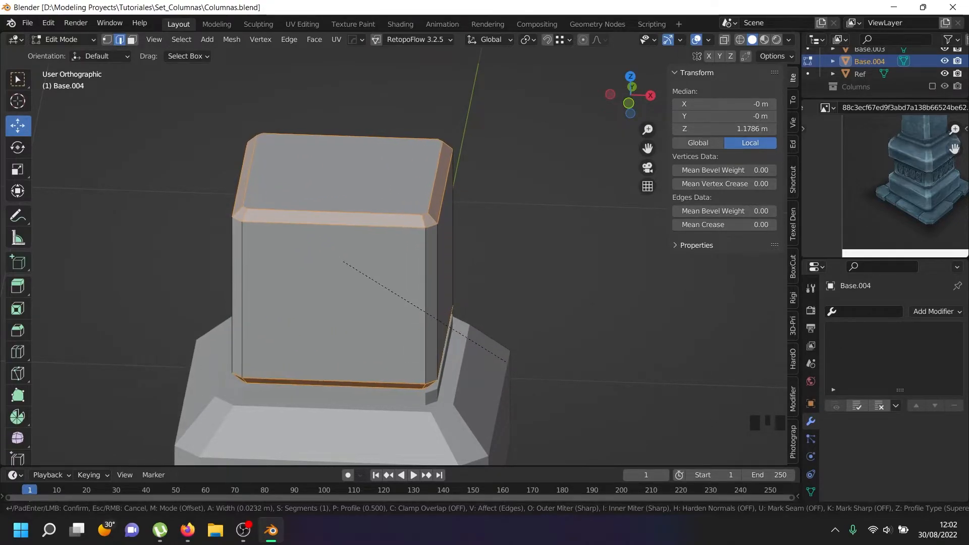
{"action": "left_click", "coordinate": [506, 361]}
{"action": "mouse_move", "coordinate": [506, 361]}
{"action": "middle_mouse_down"}
{"action": "mouse_move", "coordinate": [417, 333]}
{"action": "mouse_move", "coordinate": [389, 337]}
{"action": "mouse_move", "coordinate": [515, 346]}
{"action": "middle_mouse_up"}
{"action": "key", "text": "Tab"}
{"action": "scroll", "coordinate": [333, 265], "scroll_direction": "down", "scroll_amount": 3}
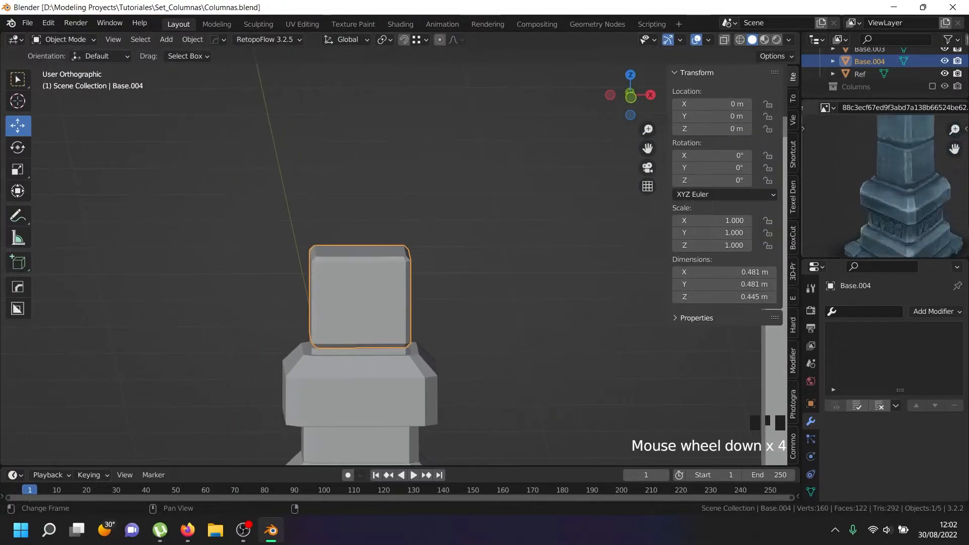
- Add an Array modifier to the bevelled shaft block on top of the base
{"action": "key", "text": "KP_1"}
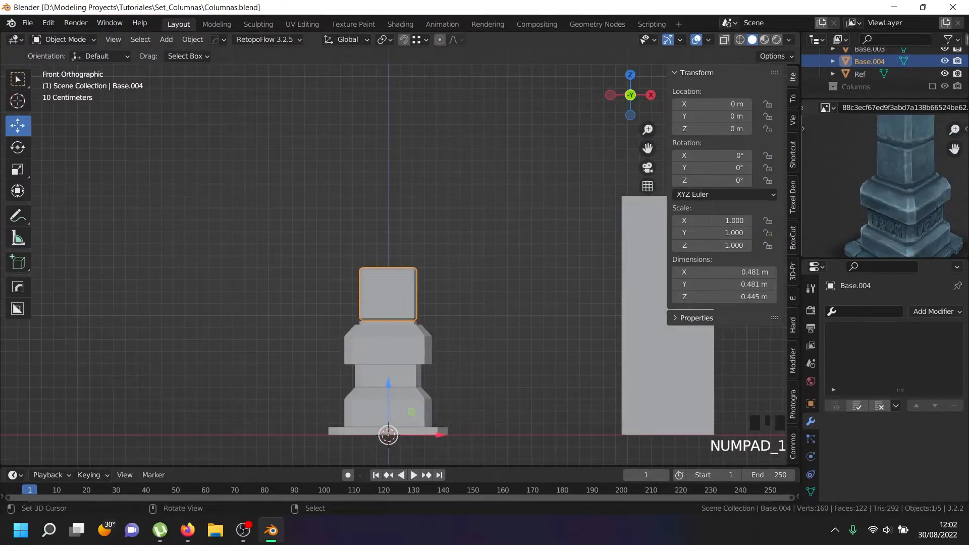
{"action": "scroll", "coordinate": [424, 311], "scroll_direction": "up", "scroll_amount": 3}
{"action": "middle_click_drag", "start_coordinate": [424, 311], "coordinate": [495, 403], "text": "shift"}
{"action": "left_click", "coordinate": [936, 312]}
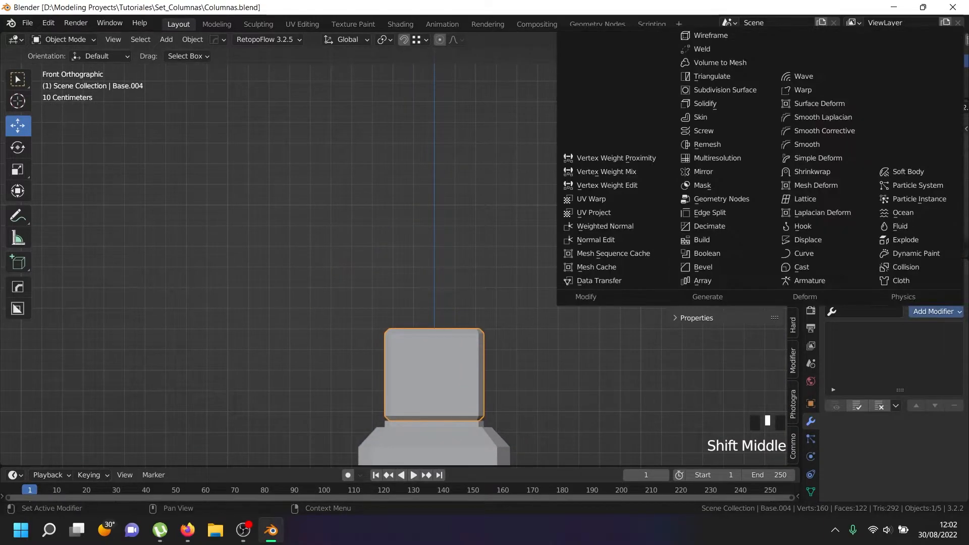
{"action": "left_click", "coordinate": [703, 280]}
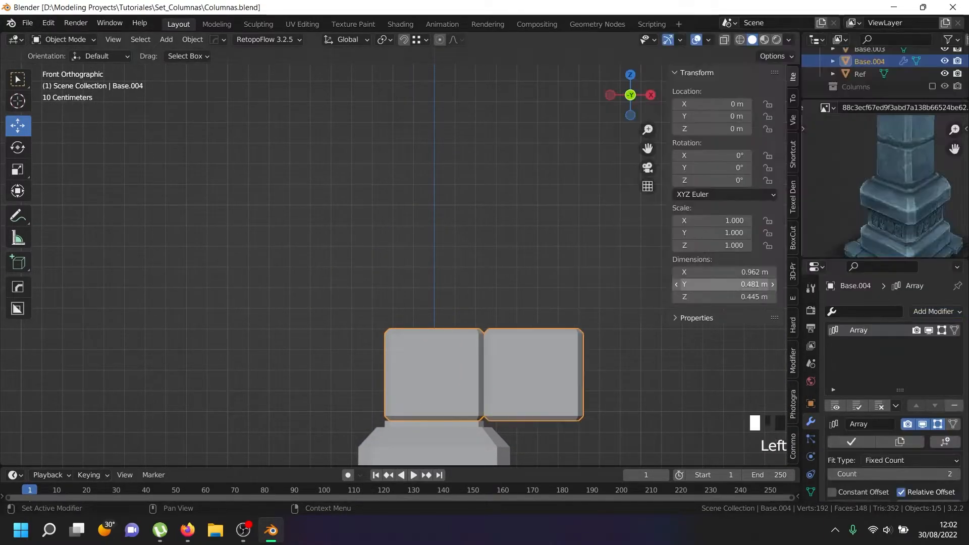
- Set the array's relative offset to 0 in X and 1 in Z so the blocks stack vertically
{"action": "scroll", "coordinate": [500, 328], "scroll_direction": "down", "scroll_amount": 3}
{"action": "scroll", "coordinate": [893, 383], "scroll_direction": "down", "scroll_amount": 5}
{"action": "left_click", "coordinate": [907, 404]}
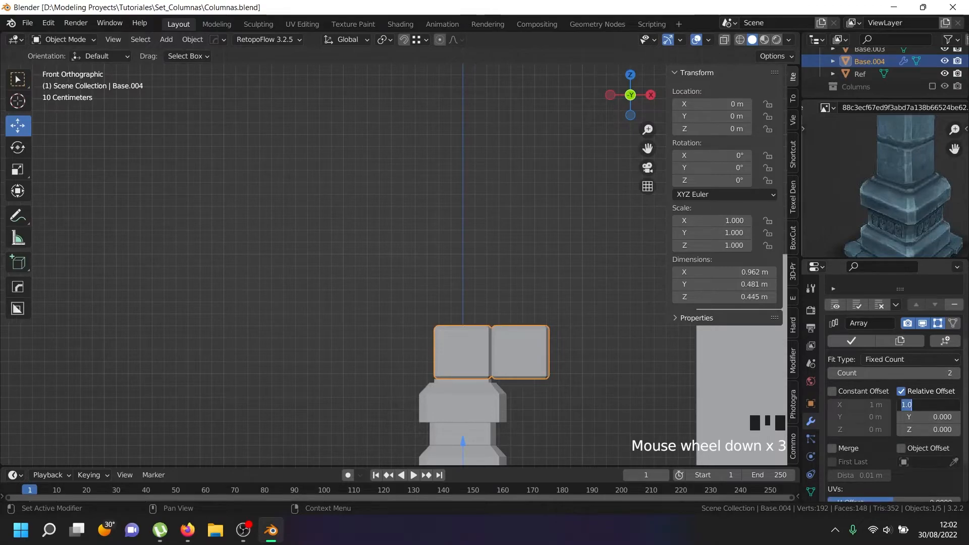
{"action": "type", "text": "0"}
{"action": "key", "text": "Return"}
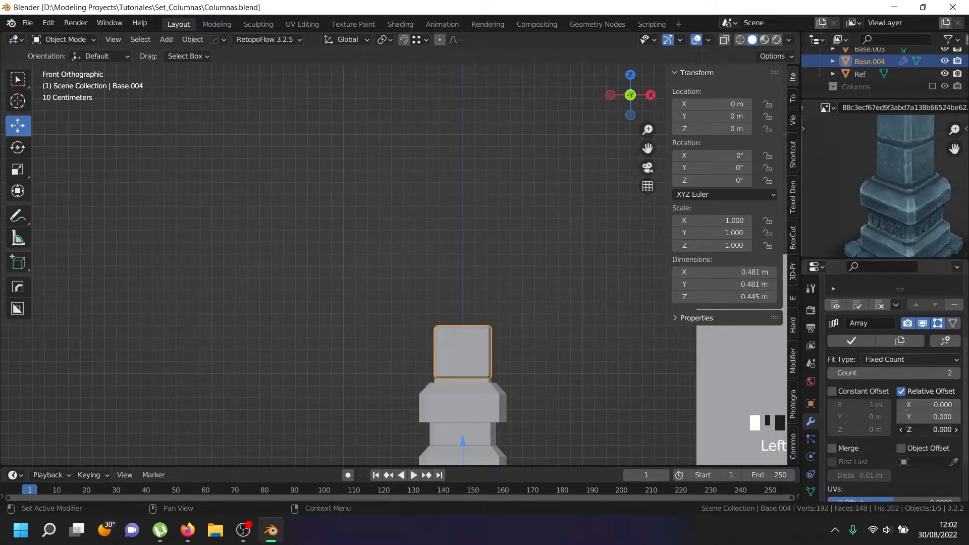
{"action": "type", "text": "1"}
{"action": "key", "text": "Return"}
- Raise the array count to 8 to run the stacked blocks up to the capital
{"action": "scroll", "coordinate": [419, 302], "scroll_direction": "down", "scroll_amount": 3}
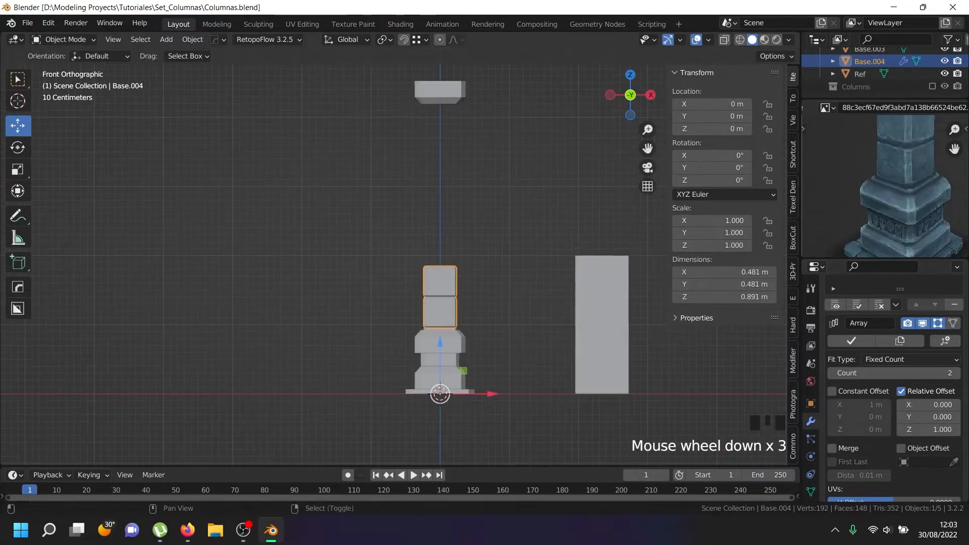
{"action": "scroll", "coordinate": [419, 303], "scroll_direction": "down", "scroll_amount": 1, "text": "shift"}
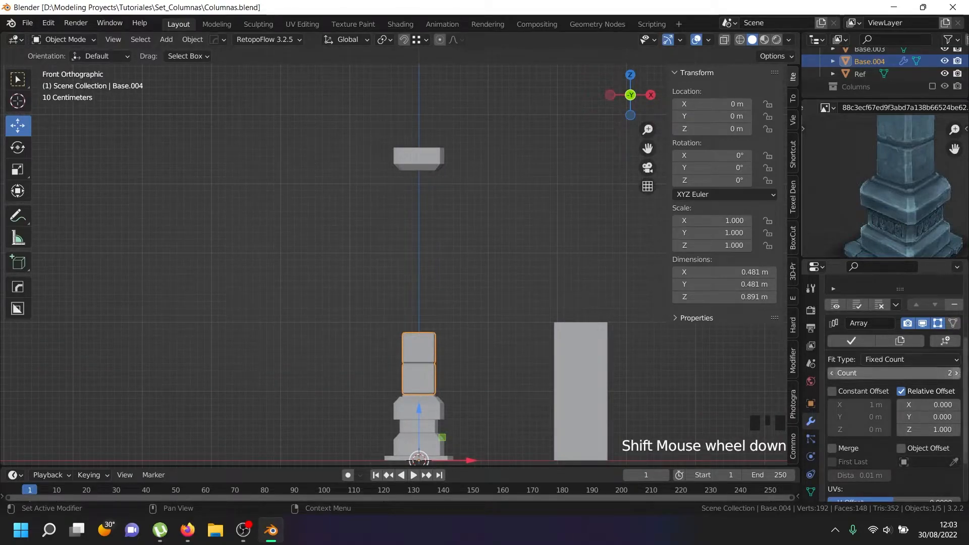
{"action": "left_click", "coordinate": [957, 373]}
{"action": "left_click", "coordinate": [956, 374]}
{"action": "left_click", "coordinate": [956, 374]}
{"action": "left_click", "coordinate": [956, 374]}
{"action": "left_click", "coordinate": [957, 374]}
{"action": "left_click", "coordinate": [956, 374]}
{"action": "middle_click_drag", "start_coordinate": [419, 303], "coordinate": [461, 280]}
{"action": "scroll", "coordinate": [455, 295], "scroll_direction": "up", "scroll_amount": 4}
{"action": "scroll", "coordinate": [919, 181], "scroll_direction": "down", "scroll_amount": 5}
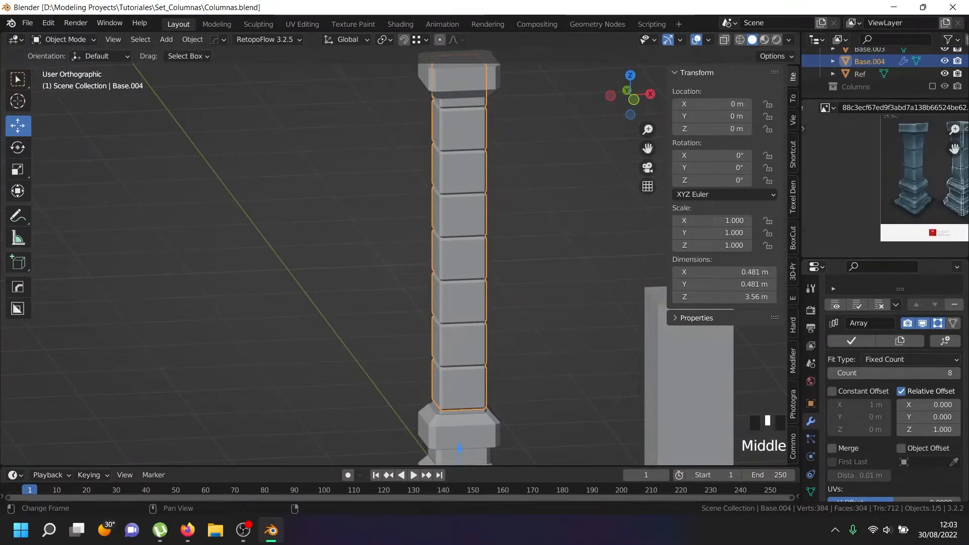
- Reduce the array count to 3 shaft blocks
{"action": "left_click", "coordinate": [831, 373]}
{"action": "left_click", "coordinate": [831, 373]}
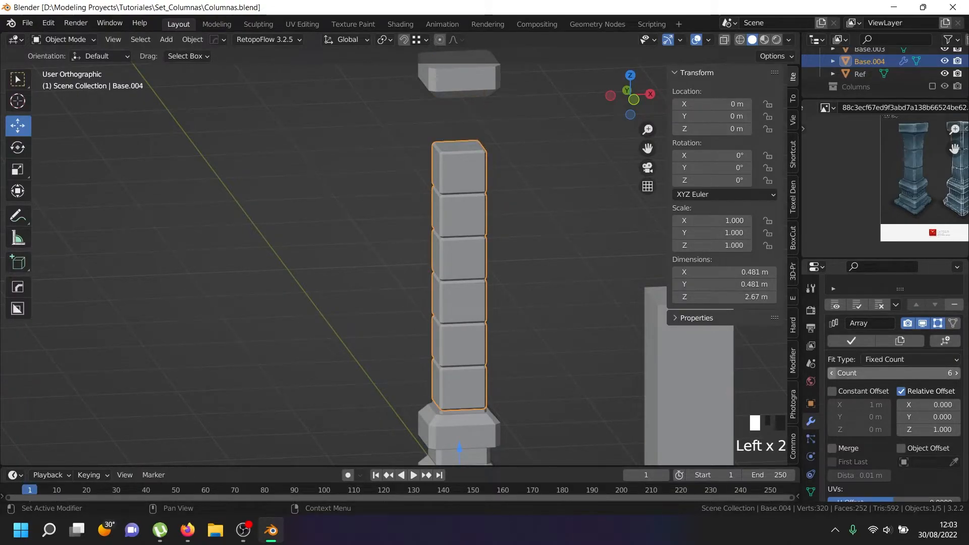
{"action": "left_click", "coordinate": [832, 373]}
{"action": "left_click", "coordinate": [831, 373]}
{"action": "left_click", "coordinate": [832, 373]}
{"action": "left_click", "coordinate": [831, 373]}
{"action": "left_click", "coordinate": [832, 373]}
{"action": "left_click", "coordinate": [832, 373]}
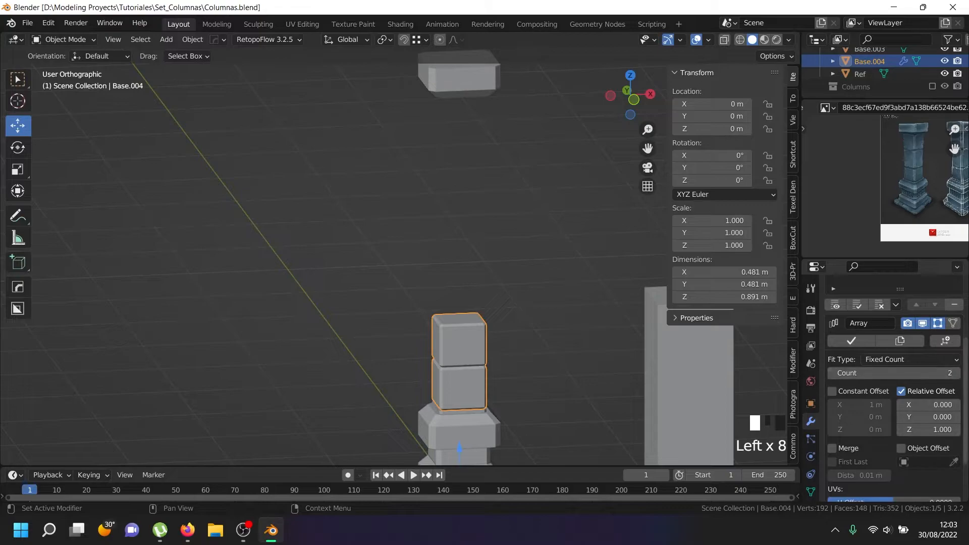
{"action": "left_click", "coordinate": [956, 373]}
{"action": "scroll", "coordinate": [477, 346], "scroll_direction": "down", "scroll_amount": 2}
{"action": "middle_click_drag", "start_coordinate": [477, 345], "coordinate": [470, 348]}
- Lift the shaft block's whole mesh about 0.77 m and stretch it along Z to roughly twice its height
{"action": "key", "text": "Tab"}
{"action": "scroll", "coordinate": [469, 348], "scroll_direction": "up", "scroll_amount": 3}
{"action": "key", "text": "a"}
{"action": "key", "text": "a"}
{"action": "key", "text": "a"}
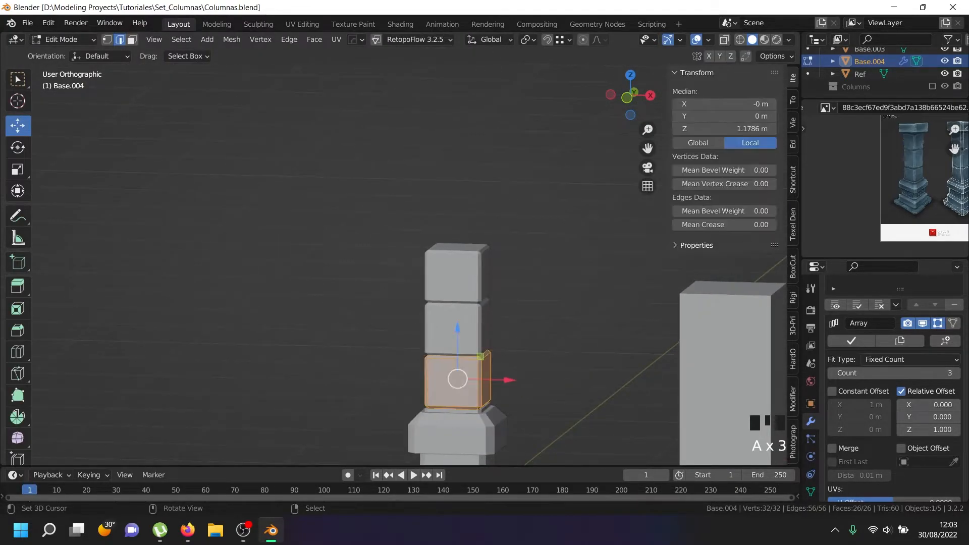
{"action": "key", "text": "Tab"}
{"action": "key", "text": "Tab"}
{"action": "key", "text": "KP_1"}
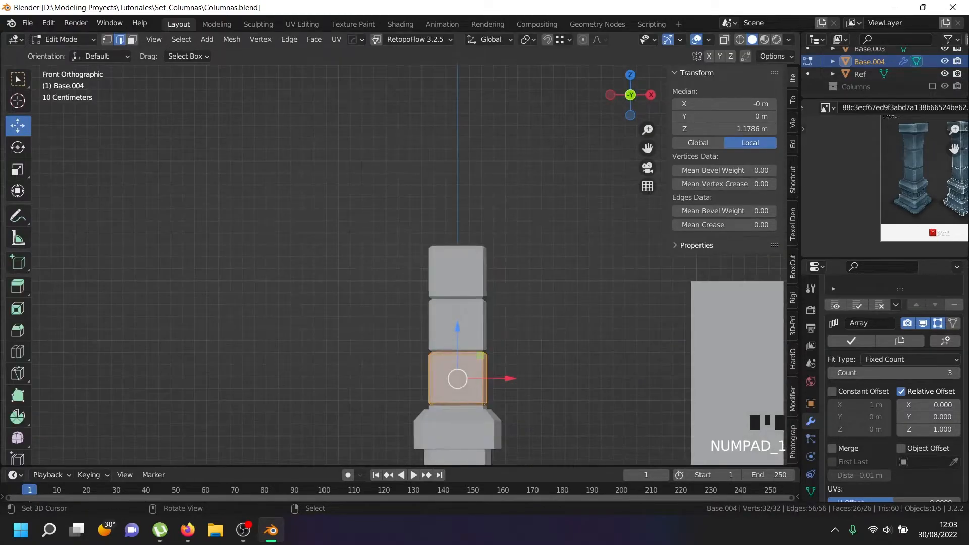
{"action": "left_click_drag", "start_coordinate": [458, 327], "coordinate": [458, 233]}
{"action": "key", "text": "s"}
{"action": "key", "text": "z"}
{"action": "left_click", "coordinate": [570, 289]}
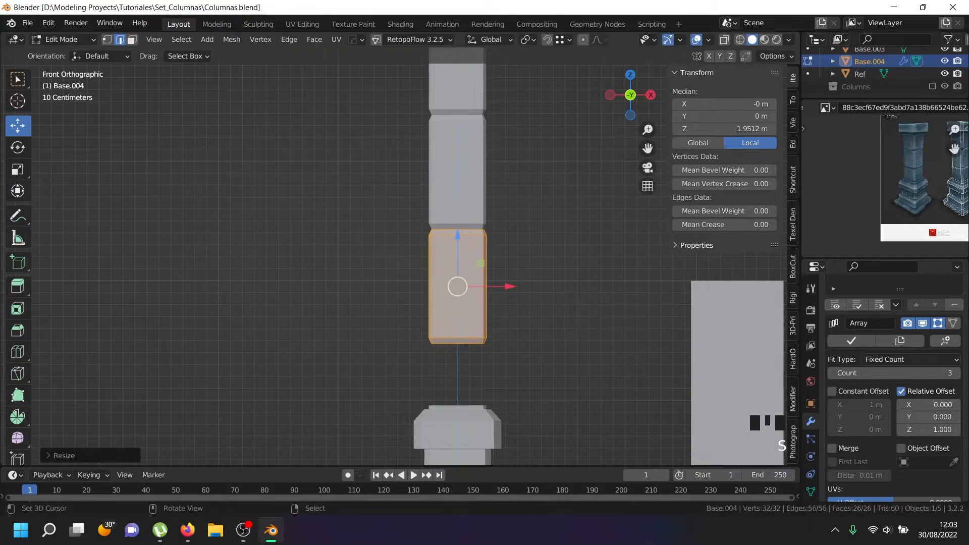
- Lower the stretched shaft block by about 0.51 m so it rests on top of the base
{"action": "scroll", "coordinate": [568, 285], "scroll_direction": "down", "scroll_amount": 2}
{"action": "middle_click_drag", "start_coordinate": [568, 285], "coordinate": [520, 312], "text": "shift"}
{"action": "left_click_drag", "start_coordinate": [439, 258], "coordinate": [439, 301]}
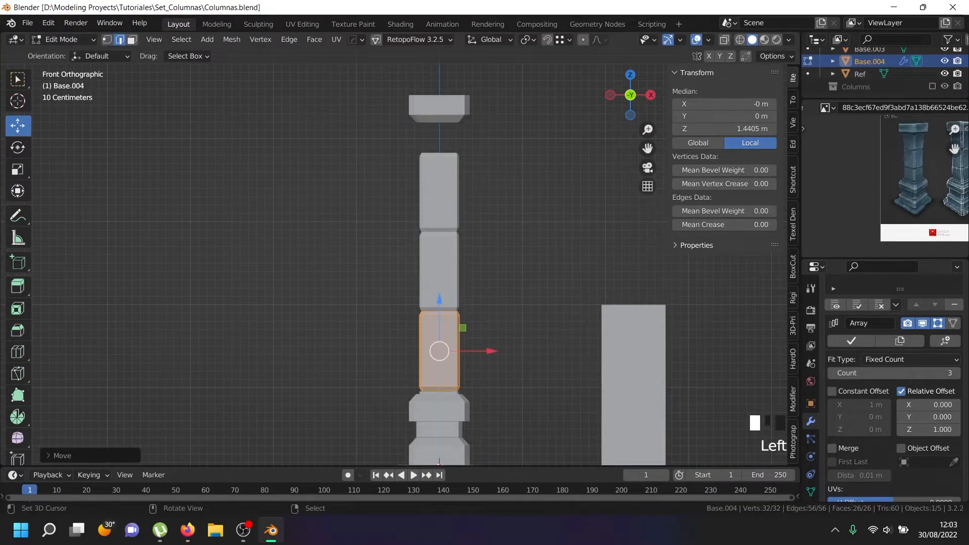
{"action": "key", "text": "s"}
{"action": "key", "text": "z"}
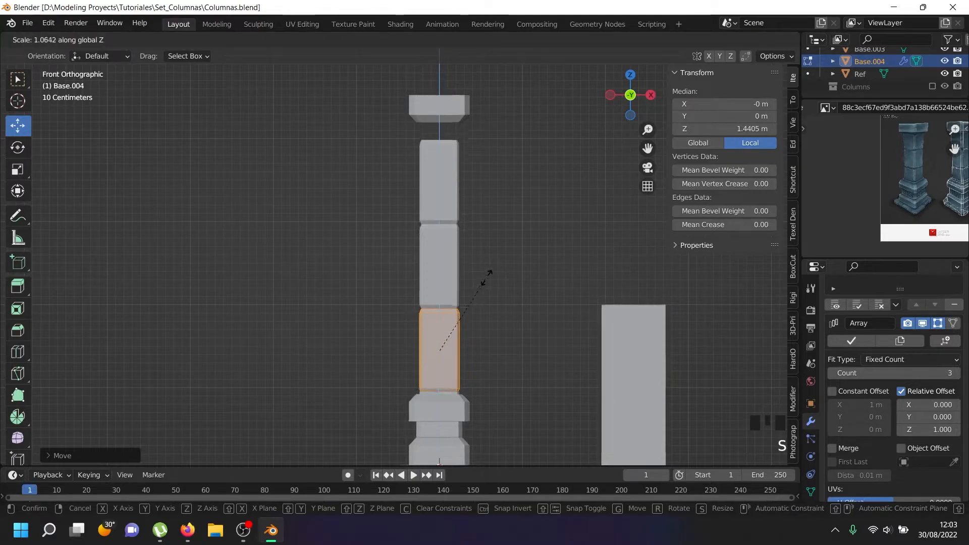
{"action": "right_click", "coordinate": [487, 277]}
- Select the upper bevelled end of the first shaft block and raise it until the three-block stack reaches the capital
{"action": "scroll", "coordinate": [442, 318], "scroll_direction": "up", "scroll_amount": 3}
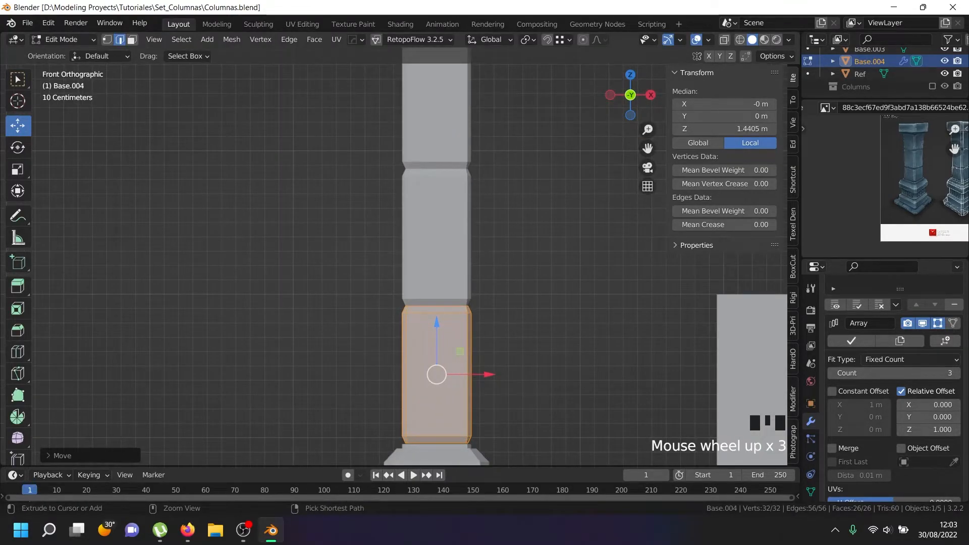
{"action": "key", "text": "alt+a"}
{"action": "key", "text": "shift+z"}
{"action": "key", "text": "b"}
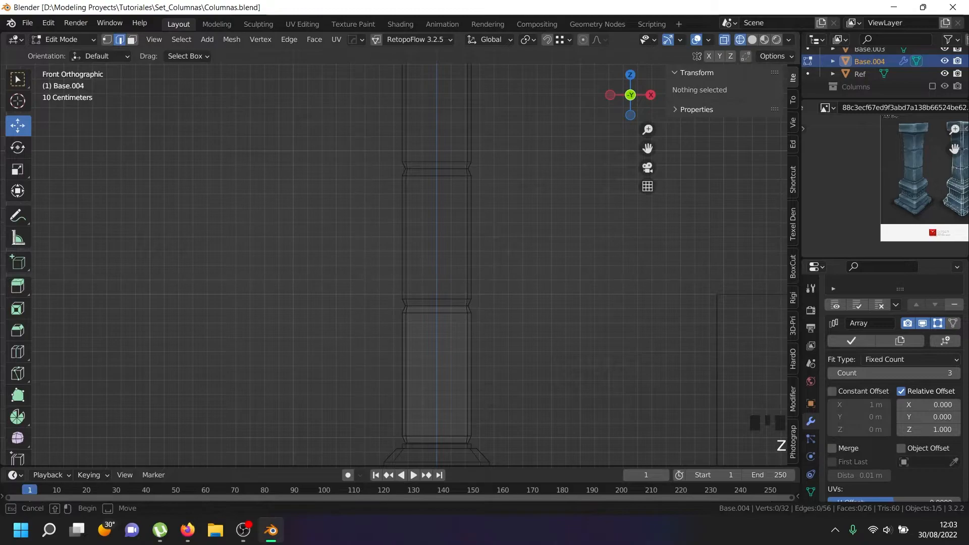
{"action": "left_click_drag", "start_coordinate": [362, 280], "coordinate": [553, 353]}
{"action": "scroll", "coordinate": [532, 340], "scroll_direction": "down", "scroll_amount": 3}
{"action": "left_click_drag", "start_coordinate": [476, 273], "coordinate": [476, 264]}
{"action": "key", "text": "z"}
{"action": "scroll", "coordinate": [476, 263], "scroll_direction": "down", "scroll_amount": 2}
{"action": "middle_click_drag", "start_coordinate": [476, 263], "coordinate": [429, 292]}
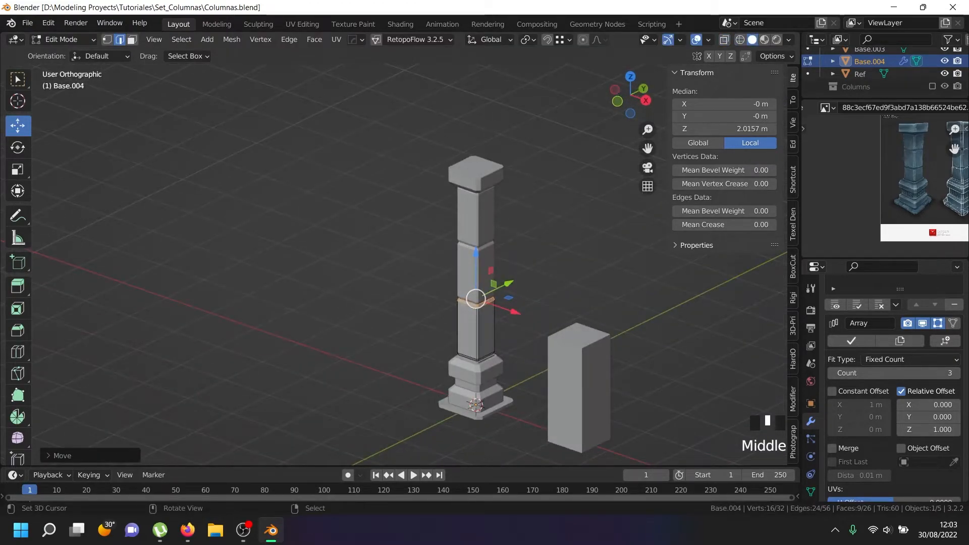
- Apply the Array modifier on the shaft to turn the three blocks into real geometry
{"action": "key", "text": "KP_1"}
{"action": "key", "text": "Tab"}
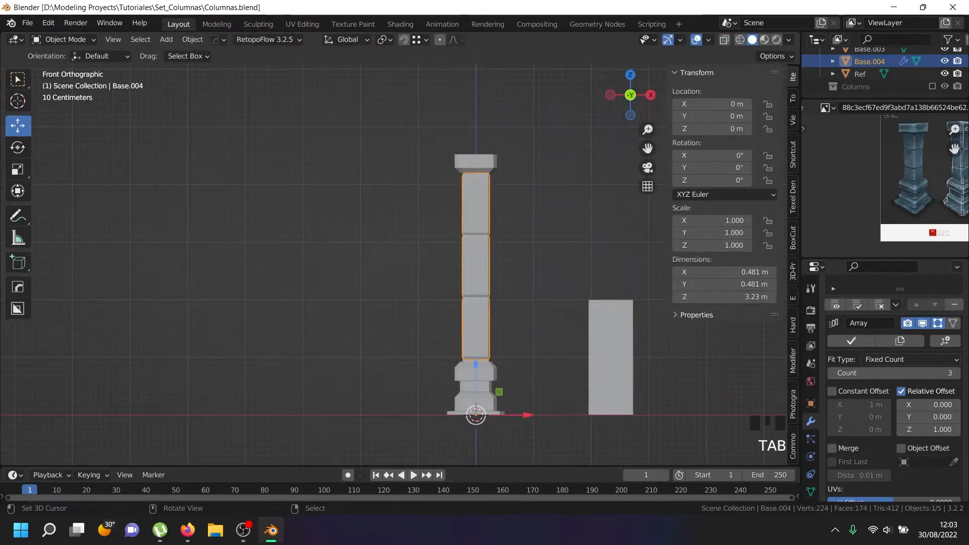
{"action": "scroll", "coordinate": [917, 172], "scroll_direction": "up", "scroll_amount": 3}
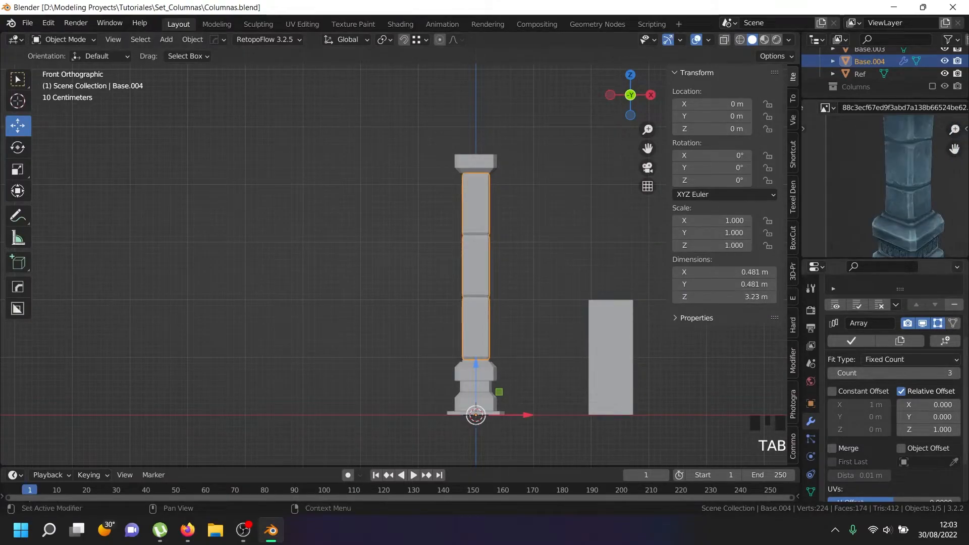
{"action": "left_click", "coordinate": [850, 341]}
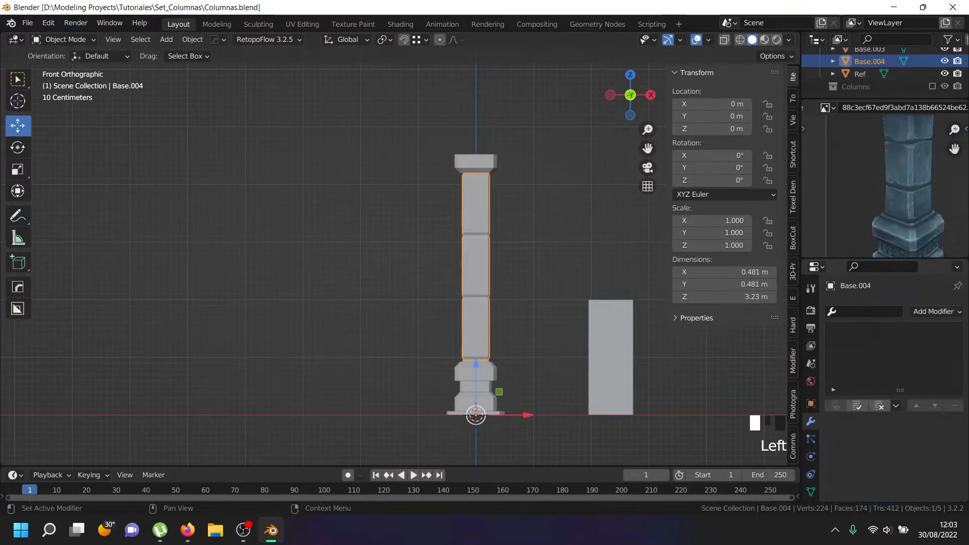
- Select only the upper bevelled end of the lowest shaft block and lower it to shorten the block to about half its height
{"action": "key", "text": "Tab"}
{"action": "scroll", "coordinate": [479, 313], "scroll_direction": "up", "scroll_amount": 4}
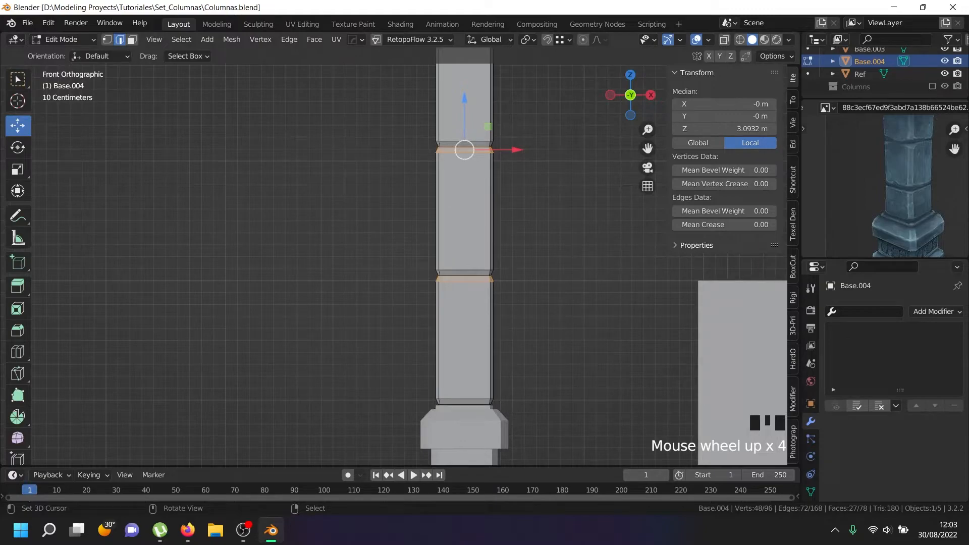
{"action": "right_click", "coordinate": [464, 278]}
{"action": "key", "text": "l"}
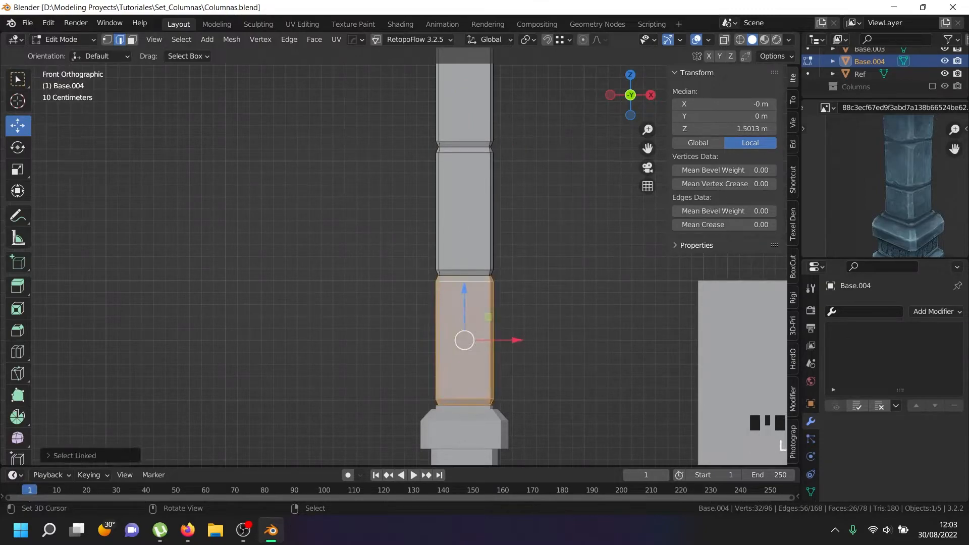
{"action": "key", "text": "alt+a"}
{"action": "key", "text": "shift+z"}
{"action": "scroll", "coordinate": [417, 309], "scroll_direction": "up", "scroll_amount": 2}
{"action": "key", "text": "b"}
{"action": "left_click_drag", "start_coordinate": [417, 308], "coordinate": [574, 264]}
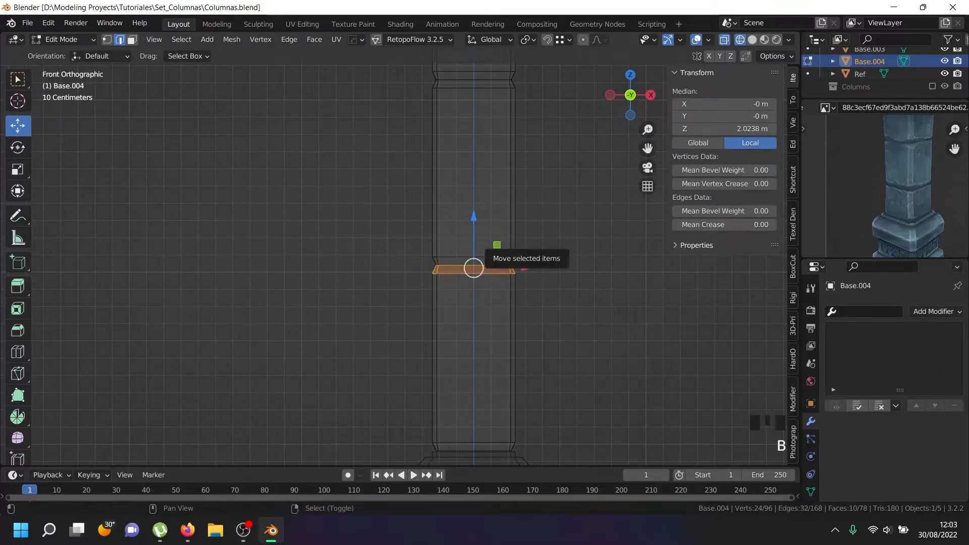
{"action": "key", "text": "shift+l"}
{"action": "scroll", "coordinate": [505, 254], "scroll_direction": "down", "scroll_amount": 3}
{"action": "key", "text": "shift+z"}
{"action": "left_click_drag", "start_coordinate": [487, 214], "coordinate": [487, 263]}
- Delete the vertices of the uppermost shaft block below the capital
{"action": "scroll", "coordinate": [512, 271], "scroll_direction": "down", "scroll_amount": 3}
{"action": "middle_click_drag", "start_coordinate": [513, 271], "coordinate": [443, 305], "text": "shift"}
{"action": "scroll", "coordinate": [459, 329], "scroll_direction": "up", "scroll_amount": 1}
{"action": "right_click", "coordinate": [457, 237]}
{"action": "key", "text": "l"}
{"action": "key", "text": "x"}
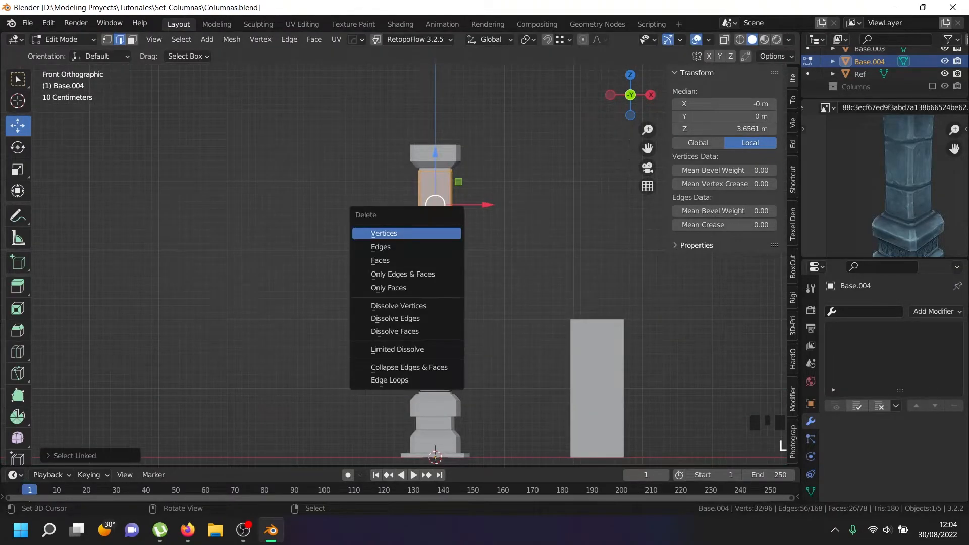
{"action": "left_click", "coordinate": [434, 231]}
- Duplicate the short lowest shaft block and move the copy up about 2.61 m to sit just under the capital
{"action": "key", "text": "l"}
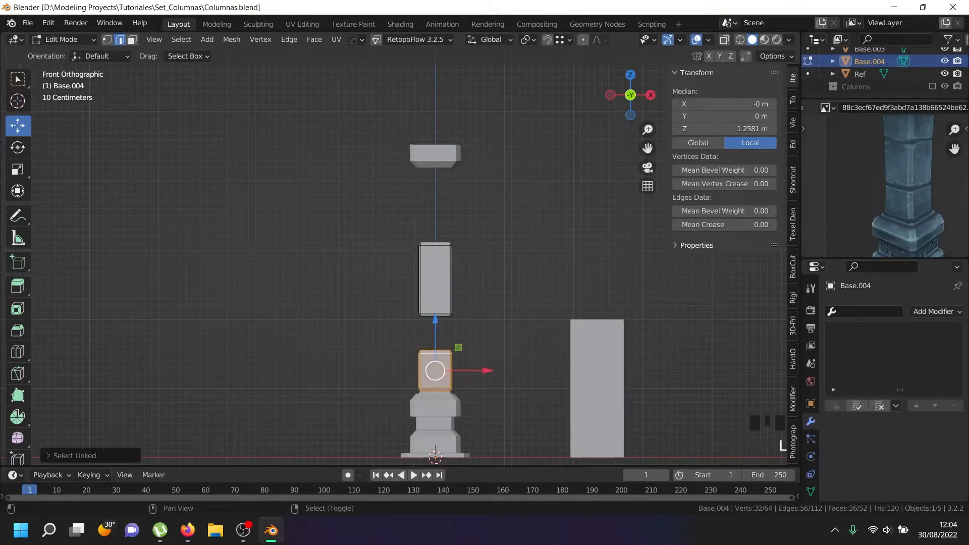
{"action": "key", "text": "shift+d"}
{"action": "right_click", "coordinate": [454, 349]}
{"action": "left_click_drag", "start_coordinate": [435, 320], "coordinate": [435, 140]}
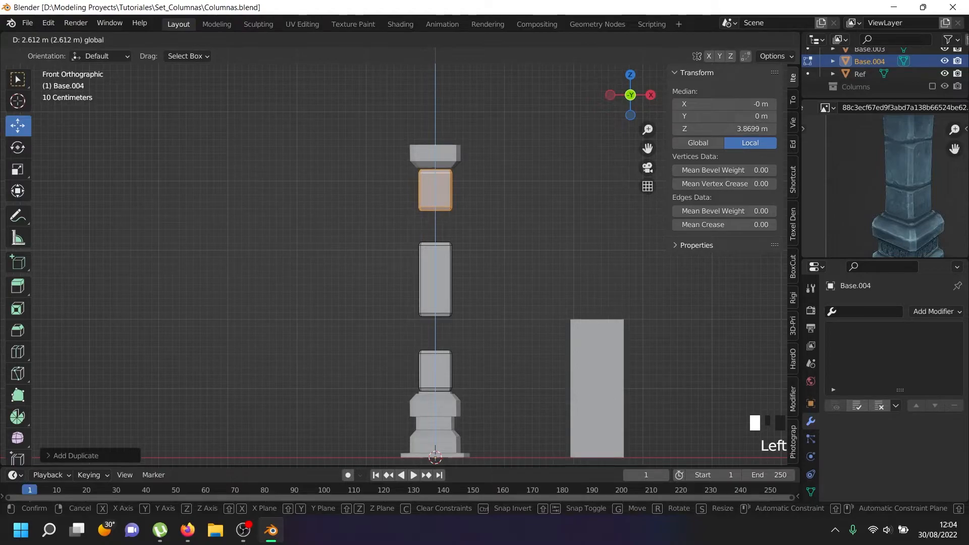
- Extend the lower end of the middle shaft block down to meet the short block above the base
{"action": "right_click", "coordinate": [435, 280]}
{"action": "key", "text": "l"}
{"action": "key", "text": "a"}
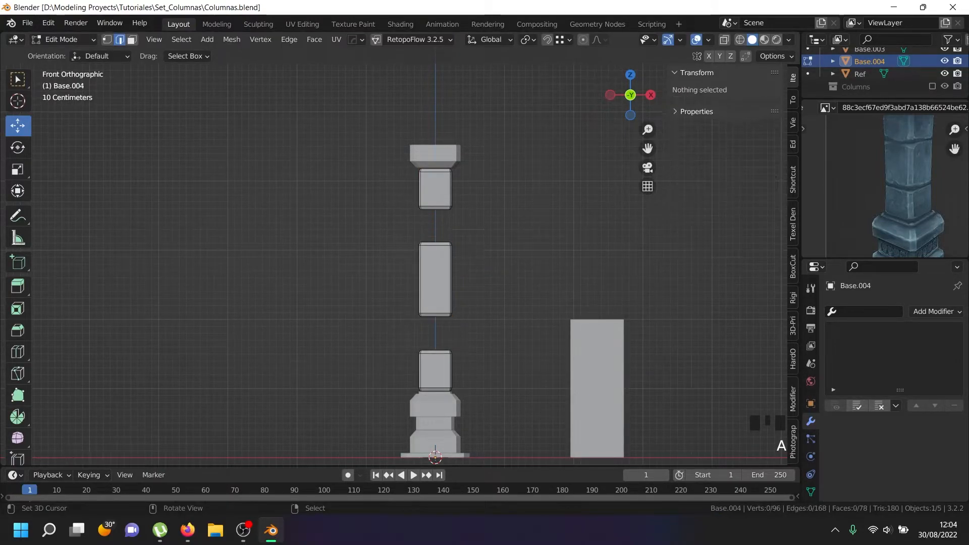
{"action": "key", "text": "z"}
{"action": "key", "text": "b"}
{"action": "left_click_drag", "start_coordinate": [385, 328], "coordinate": [491, 300]}
{"action": "scroll", "coordinate": [491, 300], "scroll_direction": "up", "scroll_amount": 3}
{"action": "left_click_drag", "start_coordinate": [433, 295], "coordinate": [432, 352]}
- Extend the upper end of the middle shaft block up to meet the short block under the capital
{"action": "key", "text": "a"}
{"action": "key", "text": "b"}
{"action": "left_click_drag", "start_coordinate": [363, 279], "coordinate": [577, 161]}
{"action": "left_click_drag", "start_coordinate": [432, 162], "coordinate": [432, 108]}
{"action": "scroll", "coordinate": [484, 185], "scroll_direction": "down", "scroll_amount": 3}
{"action": "key", "text": "z"}
{"action": "mouse_move", "coordinate": [485, 184]}
{"action": "middle_mouse_down"}
{"action": "mouse_move", "coordinate": [439, 221]}
{"action": "mouse_move", "coordinate": [437, 208]}
{"action": "mouse_move", "coordinate": [451, 208]}
{"action": "middle_mouse_up"}
{"action": "key", "text": "Tab"}
{"action": "key", "text": "a"}
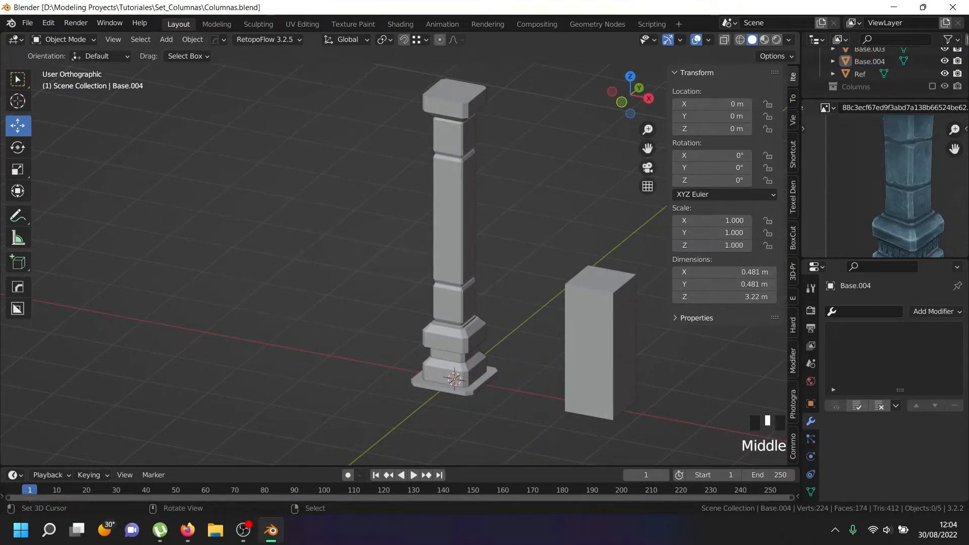
- Unhide the original Base object and view it with the column from the front
{"action": "mouse_move", "coordinate": [450, 208]}
{"action": "middle_mouse_down"}
{"action": "mouse_move", "coordinate": [460, 237]}
{"action": "mouse_move", "coordinate": [459, 222]}
{"action": "middle_mouse_up"}
{"action": "scroll", "coordinate": [887, 186], "scroll_direction": "down", "scroll_amount": 5}
{"action": "scroll", "coordinate": [887, 186], "scroll_direction": "up", "scroll_amount": 2}
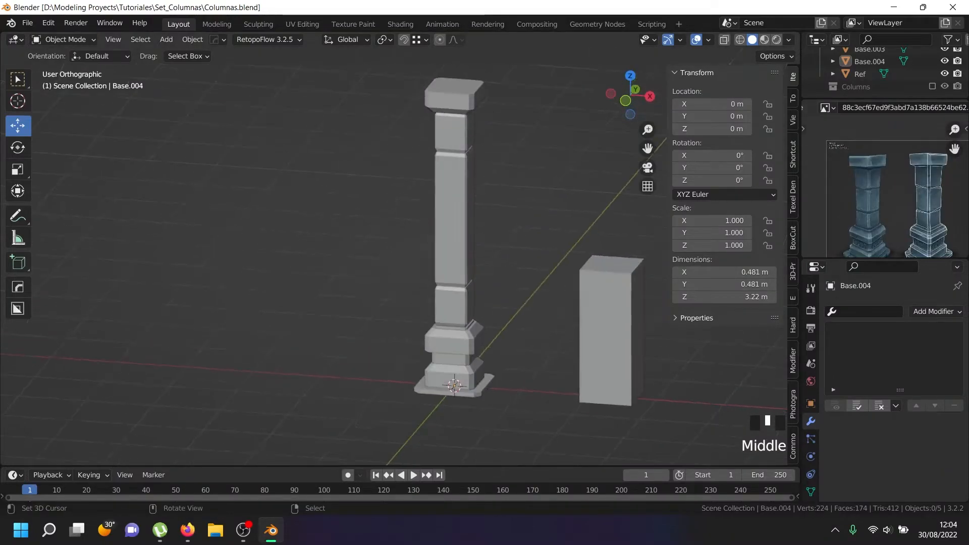
{"action": "right_click", "coordinate": [450, 344]}
{"action": "right_click", "coordinate": [452, 253]}
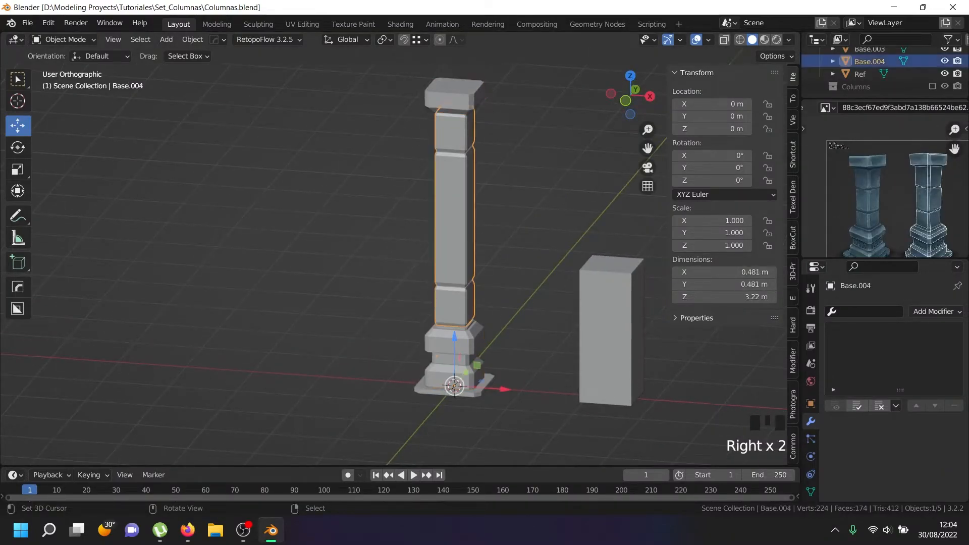
{"action": "scroll", "coordinate": [939, 58], "scroll_direction": "up", "scroll_amount": 3}
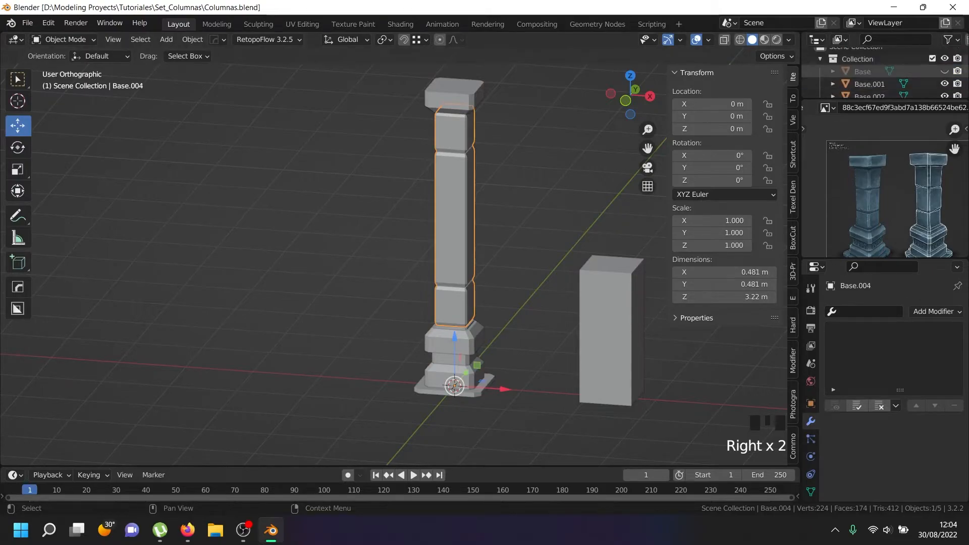
{"action": "left_click", "coordinate": [944, 71]}
{"action": "middle_click_drag", "start_coordinate": [454, 227], "coordinate": [452, 230]}
{"action": "key", "text": "KP_1"}
- Lower all geometry of the capital and matching base block object about 0.29 m, aligning the capital's lower edge with the reference block's top
{"action": "key", "text": "Tab"}
{"action": "right_click", "coordinate": [467, 102]}
{"action": "scroll", "coordinate": [467, 99], "scroll_direction": "up", "scroll_amount": 3}
{"action": "key", "text": "Tab"}
{"action": "right_click", "coordinate": [466, 91]}
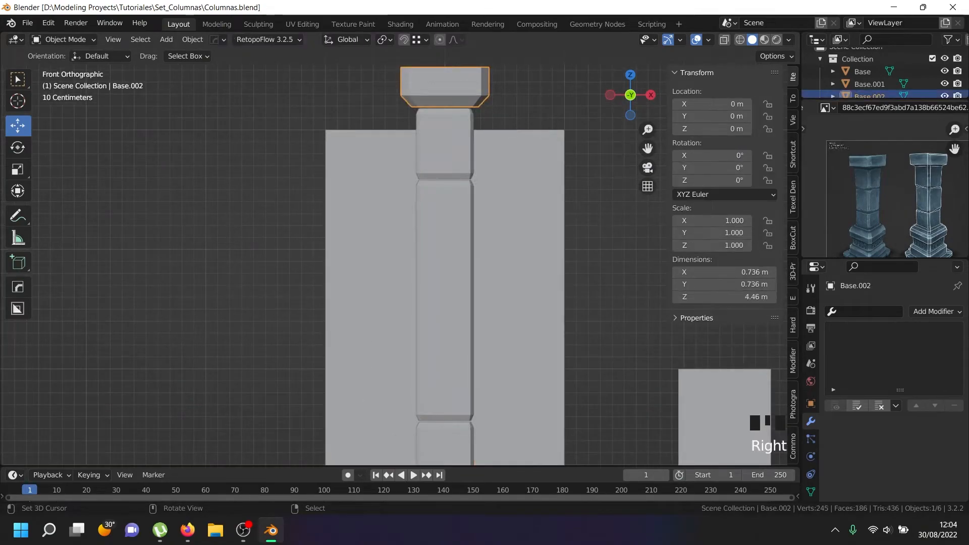
{"action": "key", "text": "Tab"}
{"action": "key", "text": "a"}
{"action": "middle_click_drag", "start_coordinate": [445, 252], "coordinate": [426, 324], "text": "shift"}
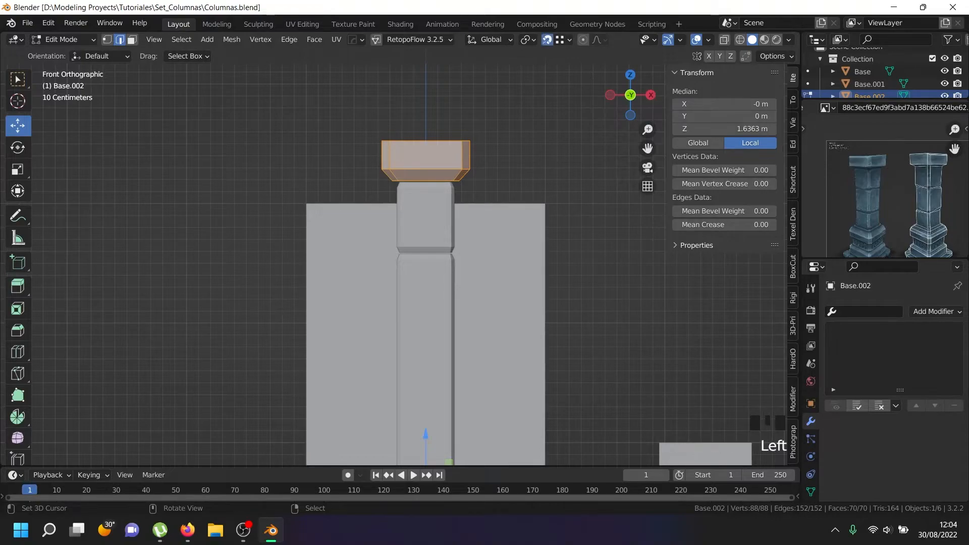
{"action": "key", "text": "g"}
{"action": "key", "text": "z"}
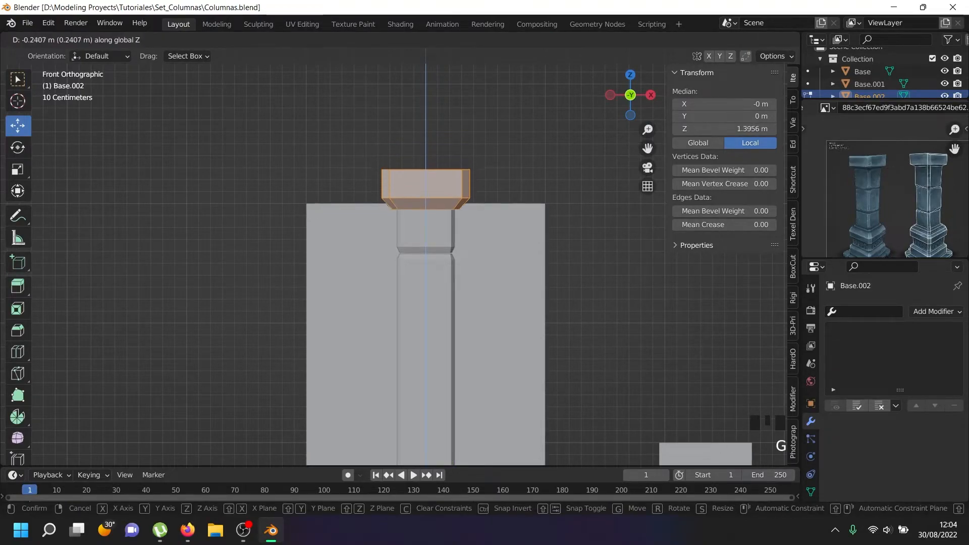
{"action": "left_click", "coordinate": [545, 204]}
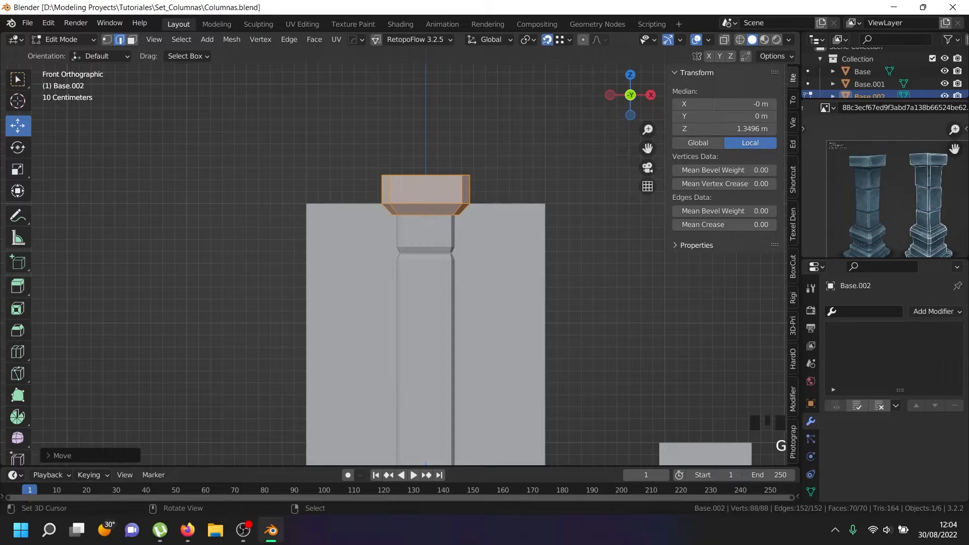
- Lower the capital object further and snap the capital's upper face level with the top of the reference block
{"action": "key", "text": "g"}
{"action": "middle_click", "coordinate": [454, 217]}
{"action": "left_click", "coordinate": [454, 306]}
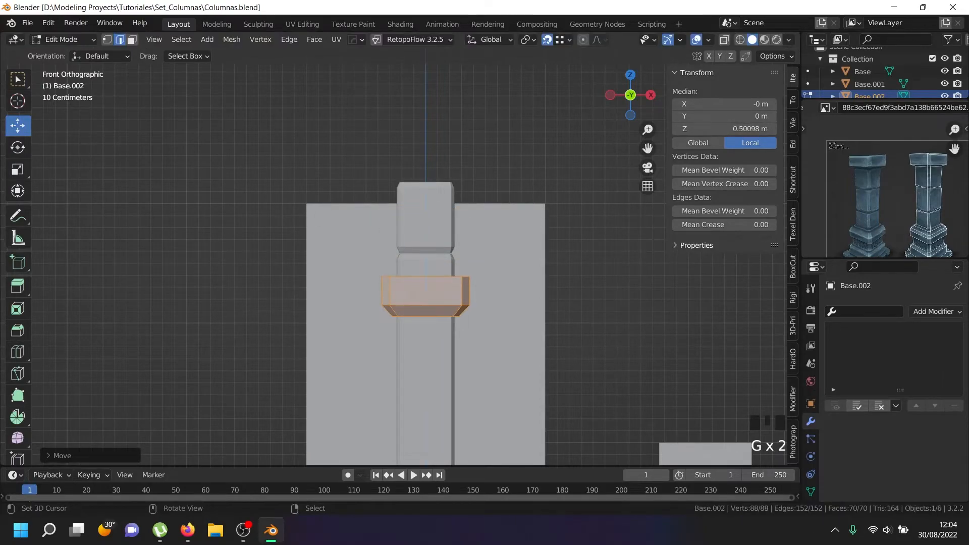
{"action": "key", "text": "g"}
{"action": "key", "text": "z"}
{"action": "left_click", "coordinate": [545, 203]}
{"action": "scroll", "coordinate": [408, 204], "scroll_direction": "down", "scroll_amount": 4}
{"action": "scroll", "coordinate": [408, 205], "scroll_direction": "up", "scroll_amount": 1}
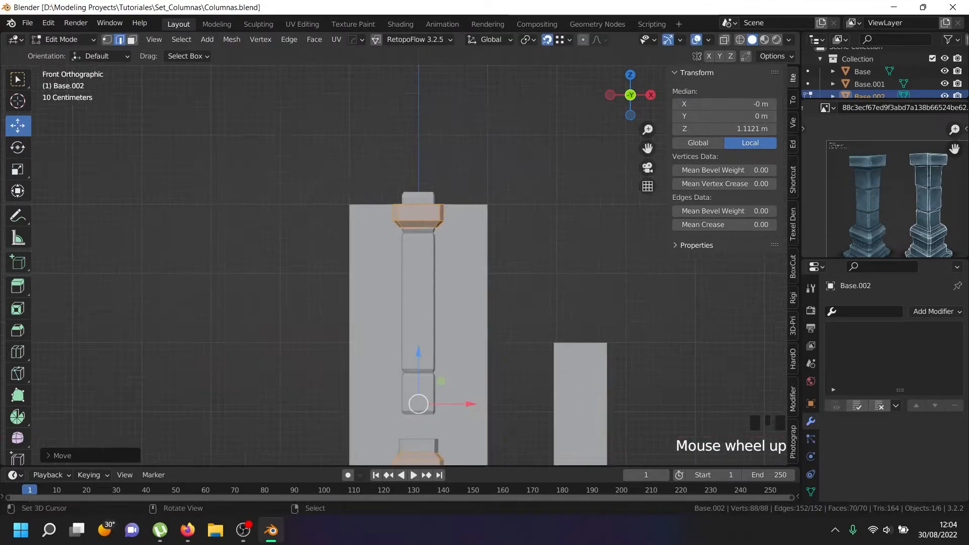
{"action": "scroll", "coordinate": [416, 215], "scroll_direction": "up", "scroll_amount": 2}
{"action": "key", "text": "Tab"}
{"action": "right_click", "coordinate": [420, 243]}
{"action": "scroll", "coordinate": [420, 241], "scroll_direction": "down", "scroll_amount": 4}
{"action": "scroll", "coordinate": [420, 241], "scroll_direction": "up", "scroll_amount": 1}
{"action": "key", "text": "Tab"}
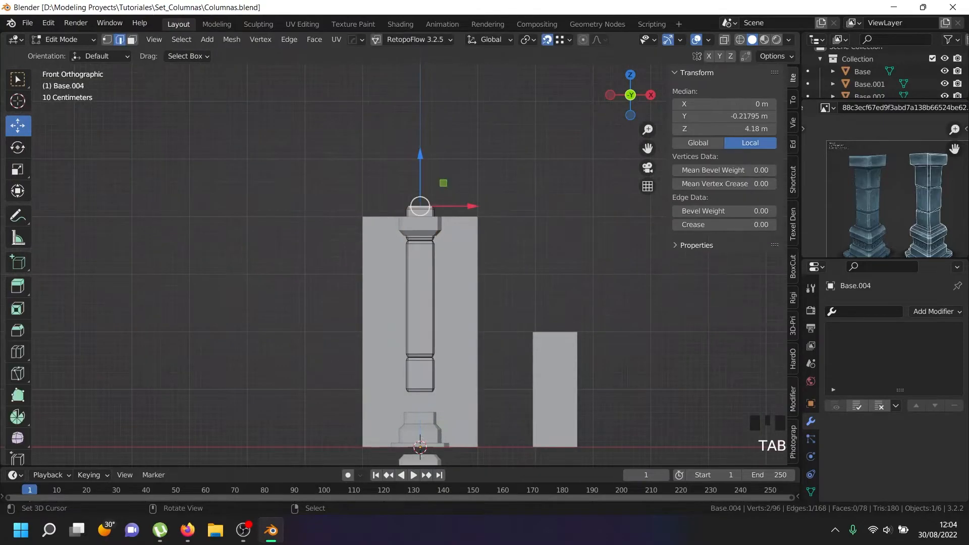
{"action": "key", "text": "a"}
{"action": "middle_click_drag", "start_coordinate": [420, 444], "coordinate": [433, 325], "text": "shift"}
{"action": "scroll", "coordinate": [432, 326], "scroll_direction": "up", "scroll_amount": 2}
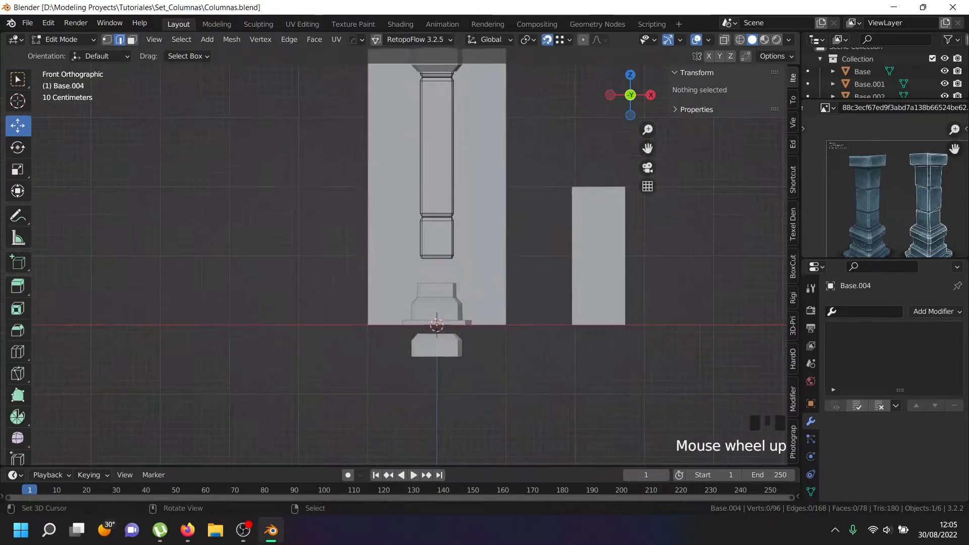
{"action": "scroll", "coordinate": [439, 310], "scroll_direction": "up", "scroll_amount": 3}
{"action": "key", "text": "Tab"}
- Select the detached bevelled base block below the plinth and raise it about 1.09 m to just above the neck block
{"action": "right_click", "coordinate": [440, 292]}
{"action": "middle_click_drag", "start_coordinate": [440, 307], "coordinate": [482, 289]}
{"action": "key", "text": "Tab"}
{"action": "right_click", "coordinate": [451, 372]}
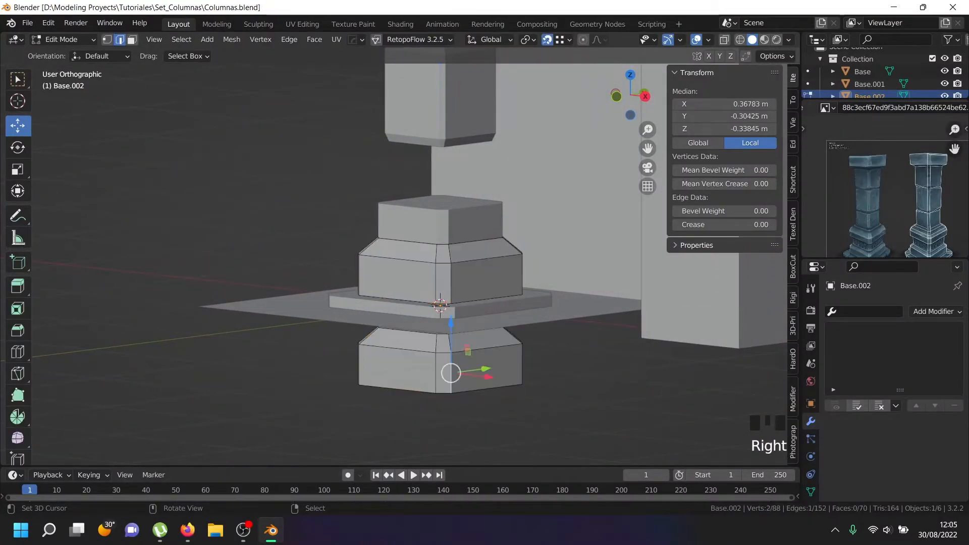
{"action": "key", "text": "l"}
{"action": "key", "text": "KP_1"}
{"action": "scroll", "coordinate": [440, 313], "scroll_direction": "down", "scroll_amount": 3}
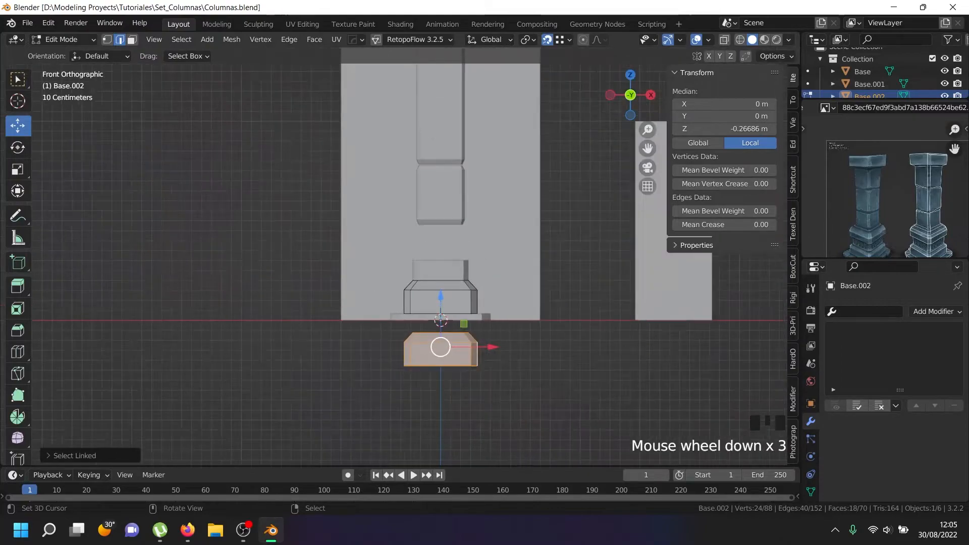
{"action": "left_click_drag", "start_coordinate": [441, 317], "coordinate": [440, 211]}
- Snap the raised bevelled block's underside vertically onto the top of the neck block
{"action": "middle_click_drag", "start_coordinate": [440, 263], "coordinate": [454, 295]}
{"action": "scroll", "coordinate": [421, 307], "scroll_direction": "up", "scroll_amount": 8}
{"action": "scroll", "coordinate": [449, 212], "scroll_direction": "down", "scroll_amount": 1}
{"action": "key", "text": "g"}
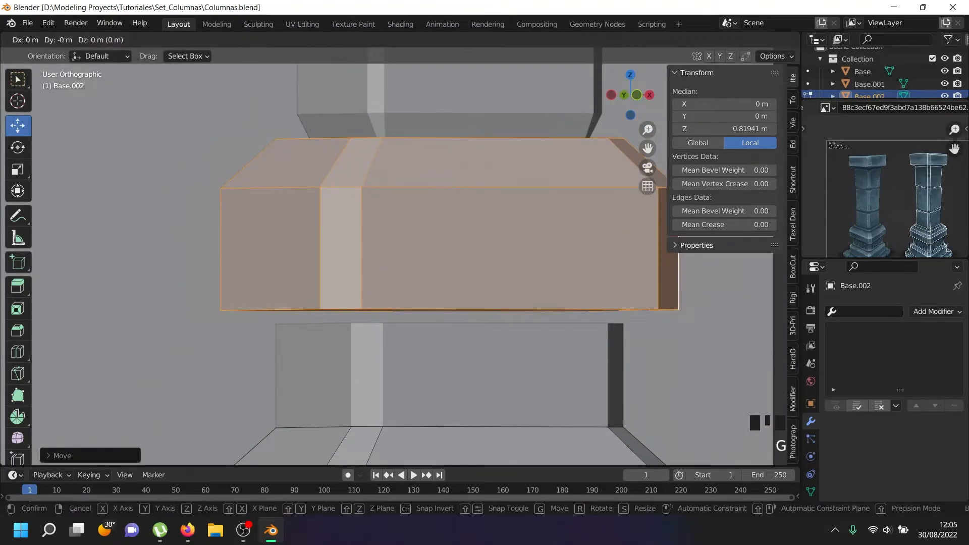
{"action": "key", "text": "z"}
{"action": "left_click", "coordinate": [351, 323]}
{"action": "scroll", "coordinate": [351, 323], "scroll_direction": "down", "scroll_amount": 9}
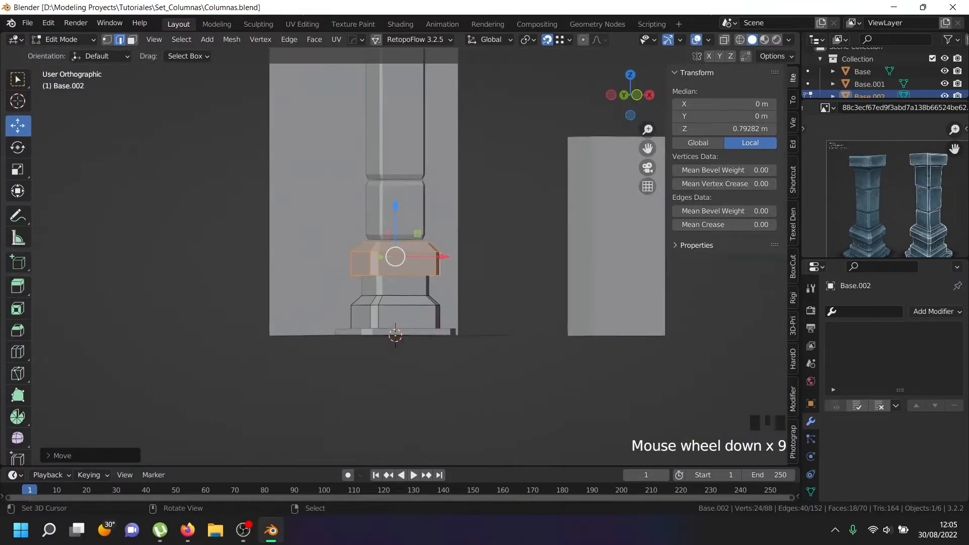
- Apply the object transform to the object holding the capital and the bevelled base blocks
{"action": "key", "text": "KP_1"}
{"action": "middle_click_drag", "start_coordinate": [395, 201], "coordinate": [389, 320], "text": "shift"}
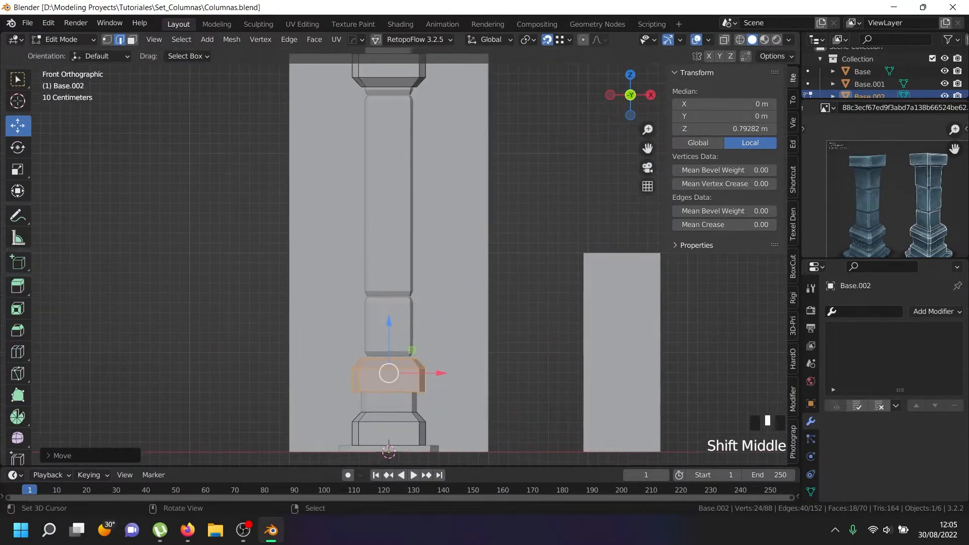
{"action": "key", "text": "Tab"}
{"action": "right_click", "coordinate": [389, 303]}
{"action": "right_click", "coordinate": [388, 426]}
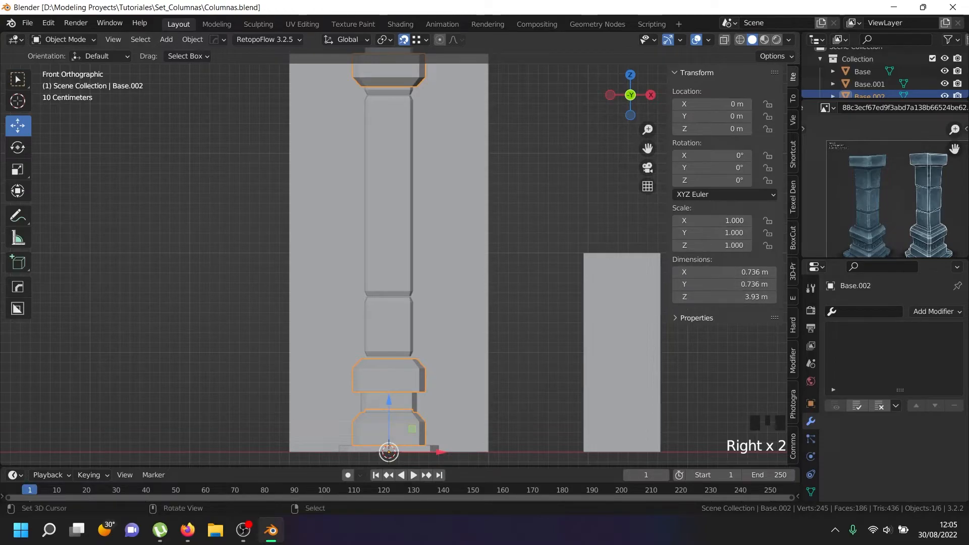
{"action": "key", "text": "ctrl+a"}
{"action": "left_click", "coordinate": [470, 304]}
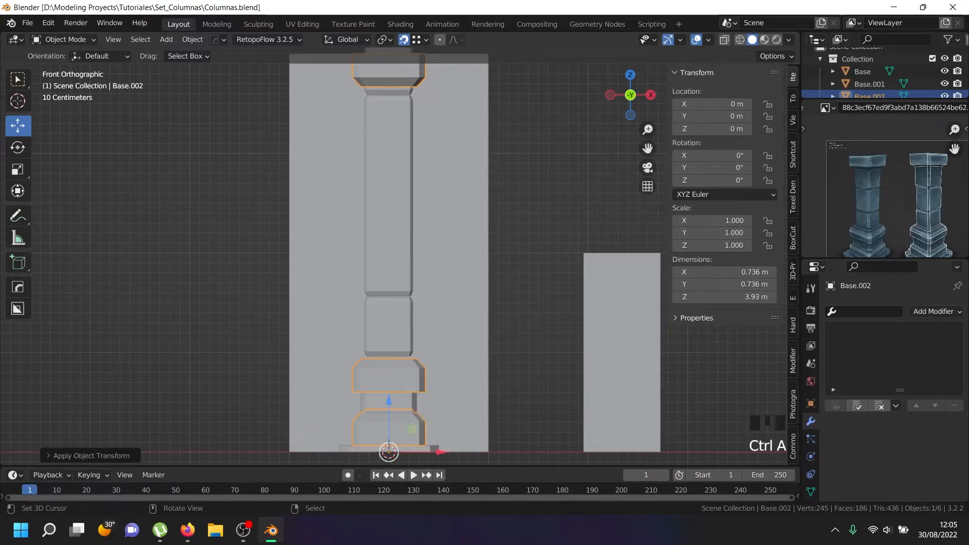
- Lower the short lowest shaft block about 0.05 m to rest on the bevelled base block
{"action": "right_click", "coordinate": [396, 316]}
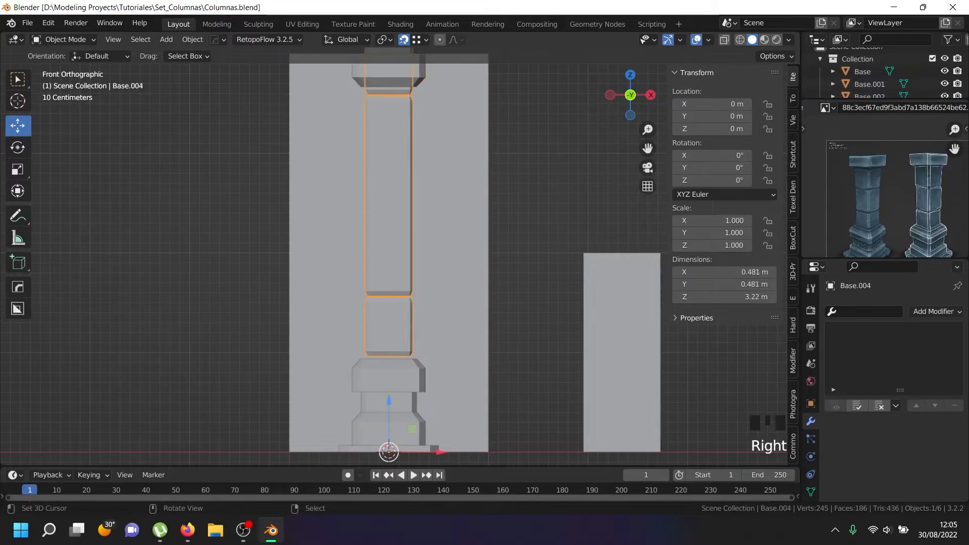
{"action": "key", "text": "Tab"}
{"action": "right_click", "coordinate": [411, 308]}
{"action": "key", "text": "l"}
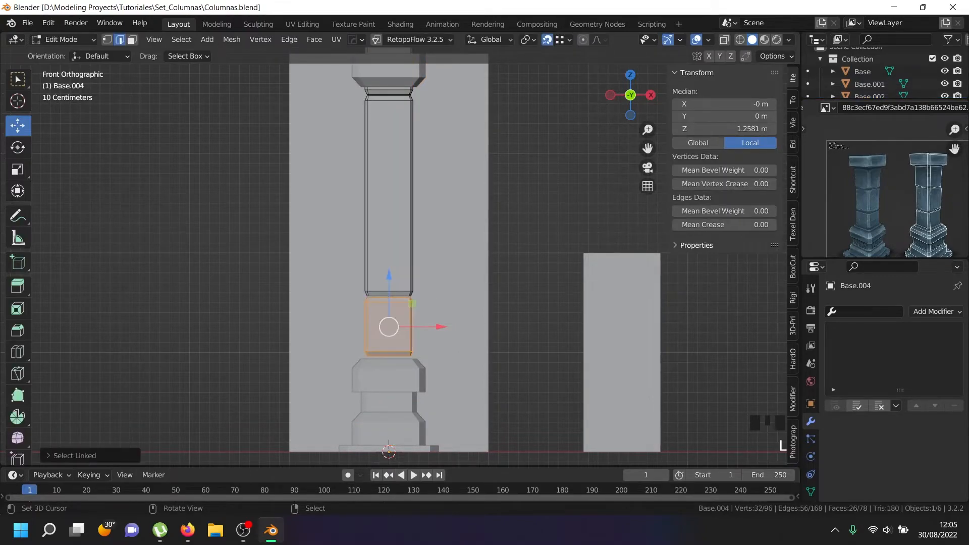
{"action": "left_click_drag", "start_coordinate": [388, 280], "coordinate": [388, 284]}
{"action": "middle_click_drag", "start_coordinate": [388, 313], "coordinate": [380, 388], "text": "shift"}
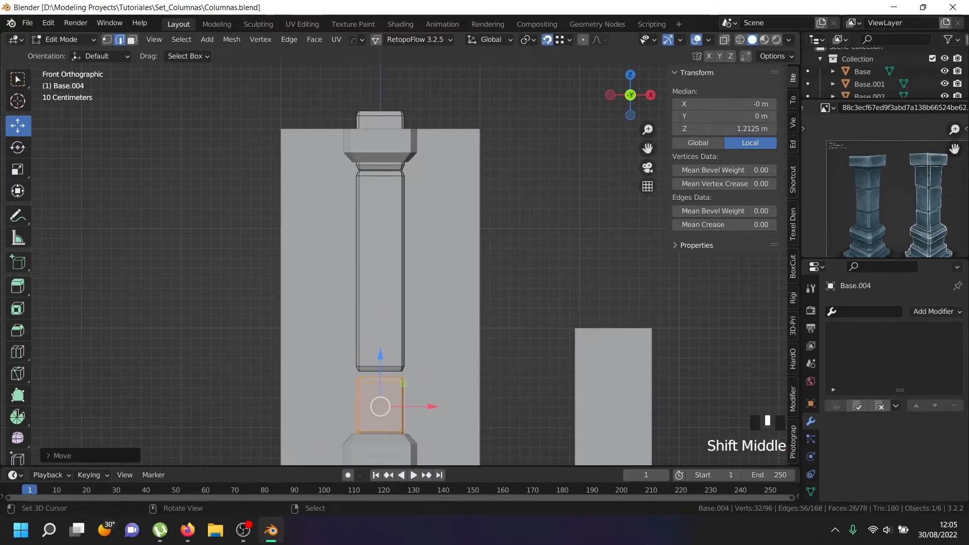
- Lower the short top shaft block together with the middle block's upper end to just beneath the capital
{"action": "key", "text": "alt+a"}
{"action": "key", "text": "shift+z"}
{"action": "key", "text": "b"}
{"action": "left_click_drag", "start_coordinate": [303, 97], "coordinate": [462, 196]}
{"action": "left_click_drag", "start_coordinate": [380, 102], "coordinate": [381, 227]}
{"action": "scroll", "coordinate": [381, 227], "scroll_direction": "up", "scroll_amount": 3}
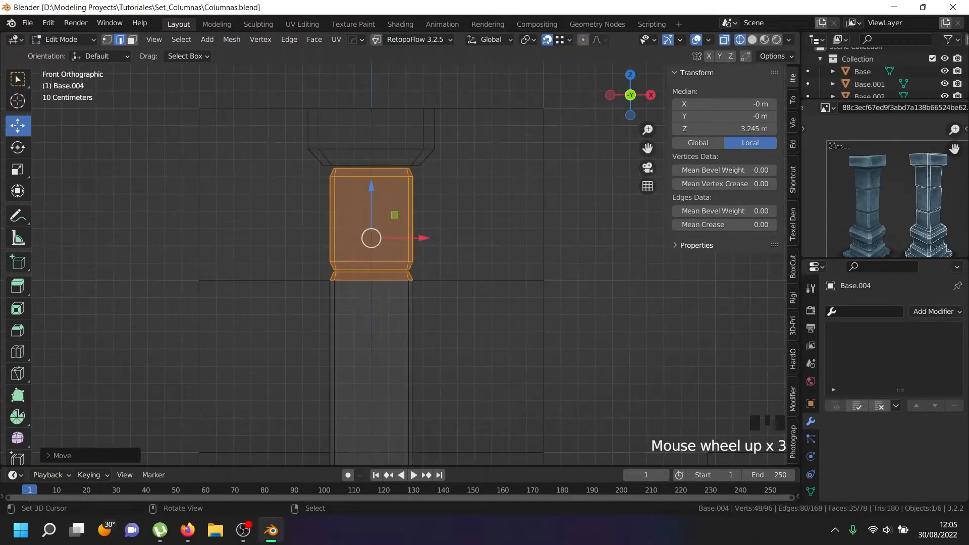
- Raise the top shaft block and the middle block's upper end about 0.015 m, snapping them to the capital's underside
{"action": "scroll", "coordinate": [404, 169], "scroll_direction": "up", "scroll_amount": 4}
{"action": "key", "text": "g"}
{"action": "key", "text": "z"}
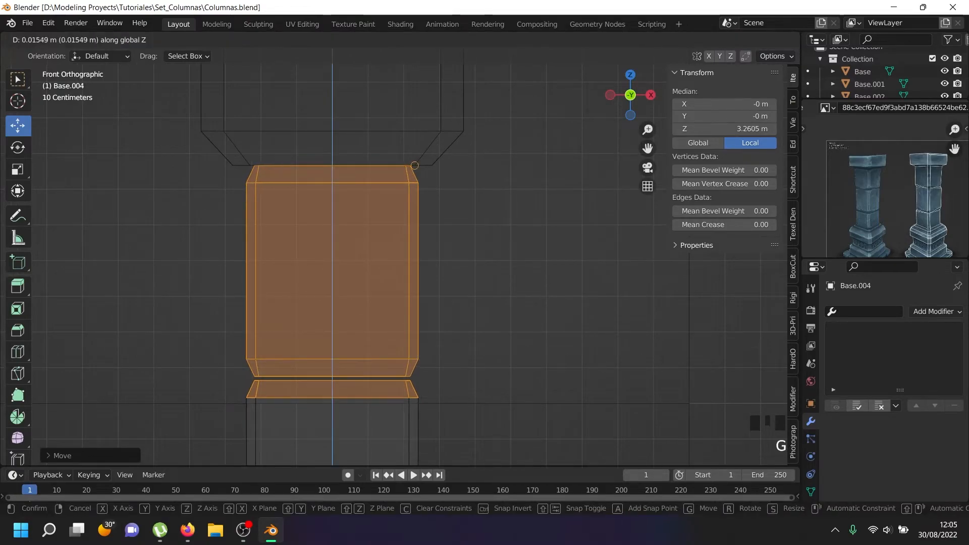
{"action": "left_click", "coordinate": [414, 192]}
{"action": "scroll", "coordinate": [414, 192], "scroll_direction": "down", "scroll_amount": 8}
{"action": "key", "text": "z"}
{"action": "key", "text": "Tab"}
{"action": "middle_click_drag", "start_coordinate": [415, 193], "coordinate": [394, 212]}
{"action": "scroll", "coordinate": [454, 212], "scroll_direction": "up", "scroll_amount": 4}
{"action": "key", "text": "Tab"}
{"action": "key", "text": "KP_1"}
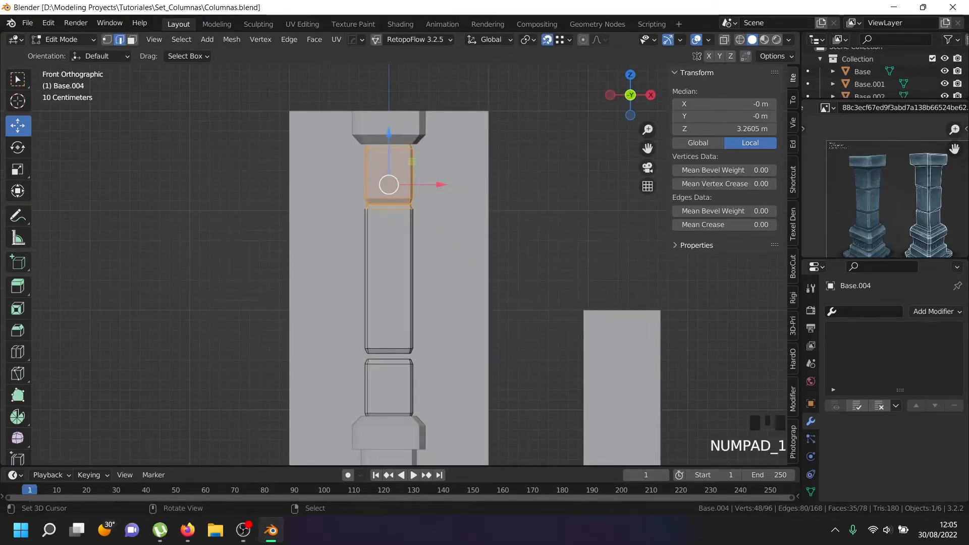
- Extend the lower end of the middle shaft block down about 0.06 m to meet the short lowest block
{"action": "scroll", "coordinate": [402, 325], "scroll_direction": "up", "scroll_amount": 3}
{"action": "key", "text": "a"}
{"action": "key", "text": "z"}
{"action": "left_click_drag", "start_coordinate": [301, 365], "coordinate": [423, 381]}
{"action": "key", "text": "g"}
{"action": "key", "text": "z"}
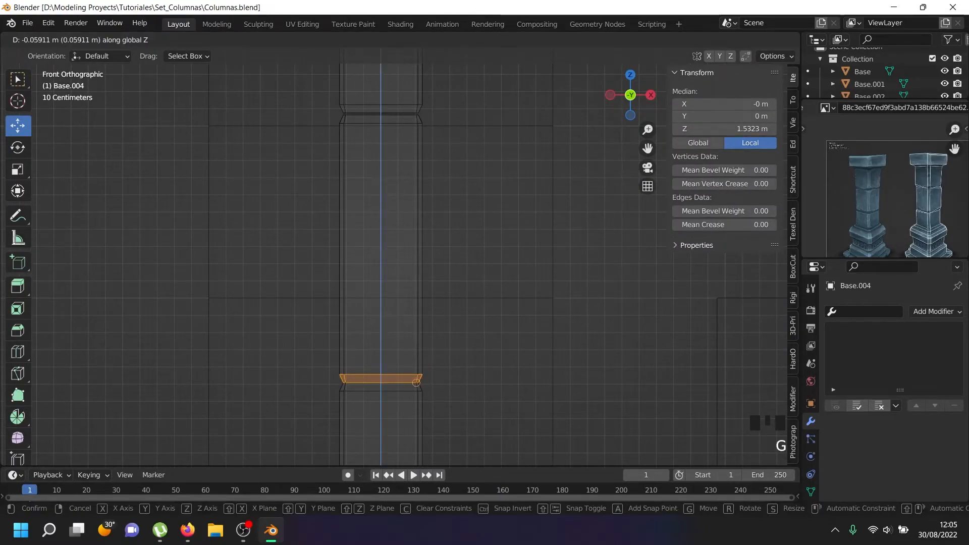
{"action": "left_click", "coordinate": [416, 382]}
{"action": "scroll", "coordinate": [411, 382], "scroll_direction": "down", "scroll_amount": 5}
{"action": "key", "text": "Tab"}
- Return to solid shading and hide the large reference block around the column
{"action": "key", "text": "z"}
{"action": "scroll", "coordinate": [410, 381], "scroll_direction": "down", "scroll_amount": 3}
{"action": "key", "text": "a"}
{"action": "middle_click_drag", "start_coordinate": [410, 381], "coordinate": [384, 315]}
{"action": "right_click", "coordinate": [399, 428]}
{"action": "key", "text": "h"}
- Open the plinth, capital and shaft objects together in Edit Mode and select all their geometry
{"action": "scroll", "coordinate": [401, 417], "scroll_direction": "up", "scroll_amount": 4}
{"action": "right_click", "coordinate": [384, 323]}
{"action": "right_click", "coordinate": [399, 368], "text": "shift"}
{"action": "right_click", "coordinate": [380, 202], "text": "shift"}
{"action": "key", "text": "Tab"}
{"action": "key", "text": "a"}
{"action": "key", "text": "a"}
{"action": "key", "text": "a"}
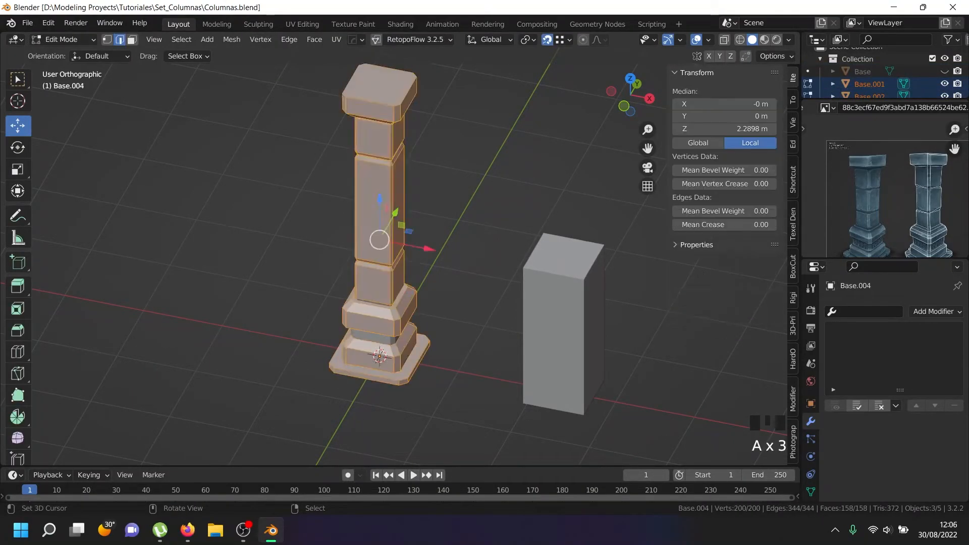
- Include the neck block in the multi-object edit and scale the whole column horizontally by about 1.48, keeping its height
{"action": "middle_click_drag", "start_coordinate": [379, 239], "coordinate": [380, 248]}
{"action": "key", "text": "Tab"}
{"action": "right_click", "coordinate": [380, 381], "text": "shift"}
{"action": "key", "text": "Tab"}
{"action": "key", "text": "a"}
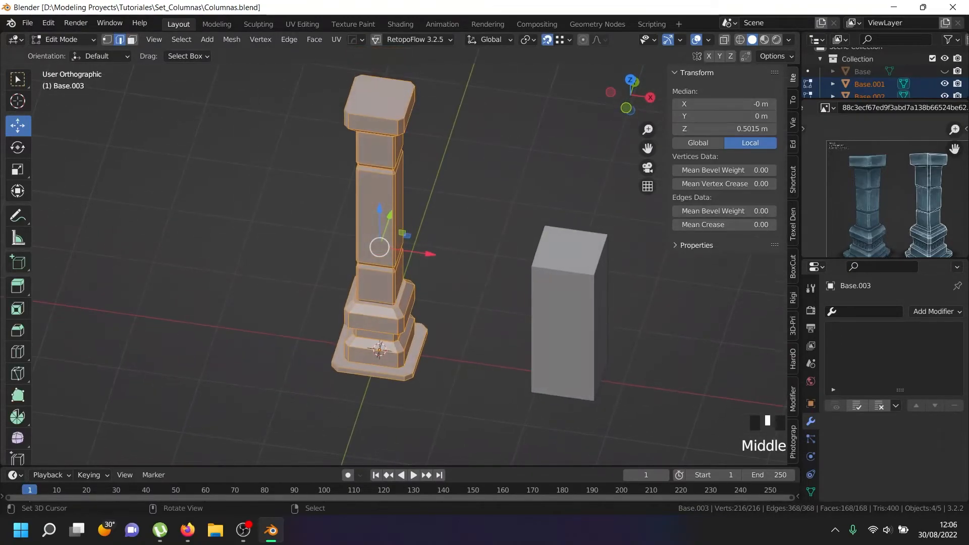
{"action": "key", "text": "s"}
{"action": "key", "text": "shift+z"}
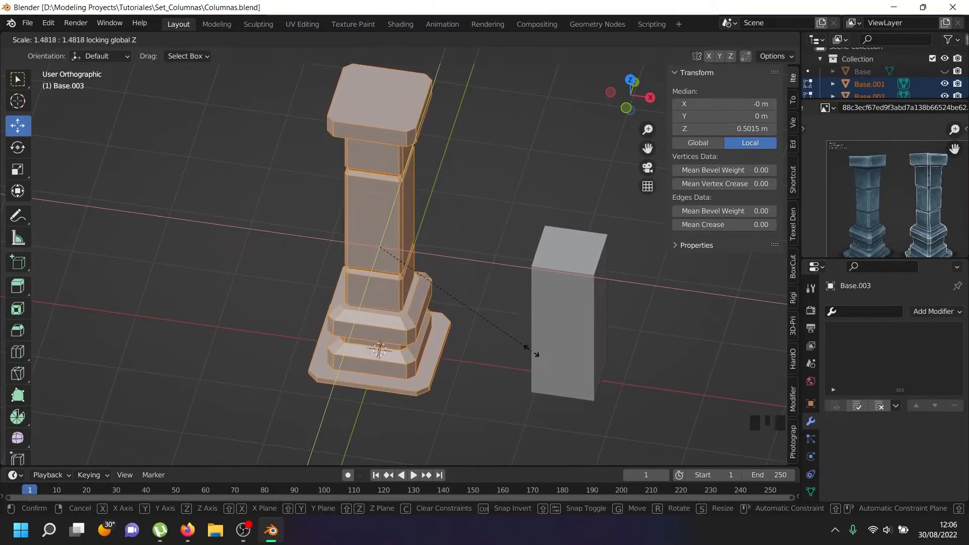
{"action": "left_click", "coordinate": [531, 352]}
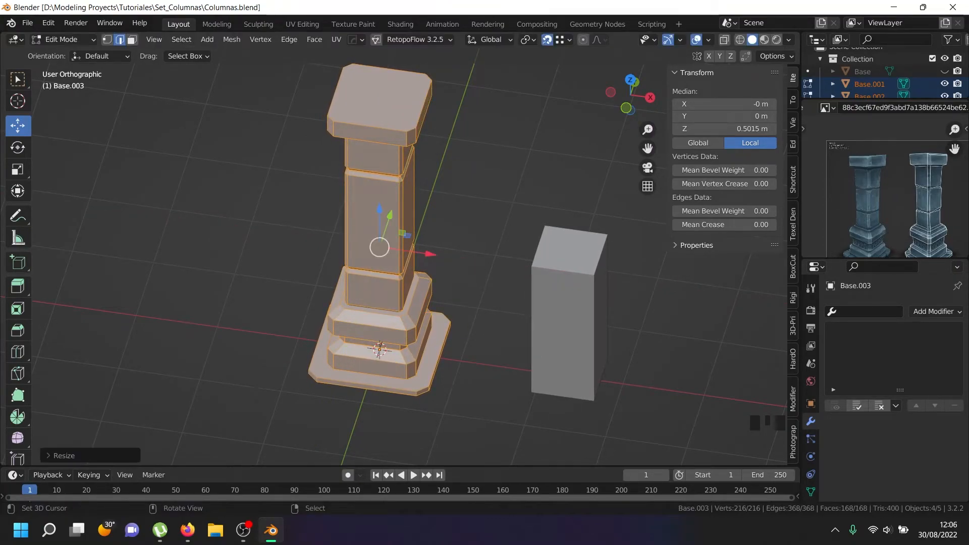
- Examine the widened column's proportions from several angles, including from above
{"action": "left_click", "coordinate": [244, 530]}
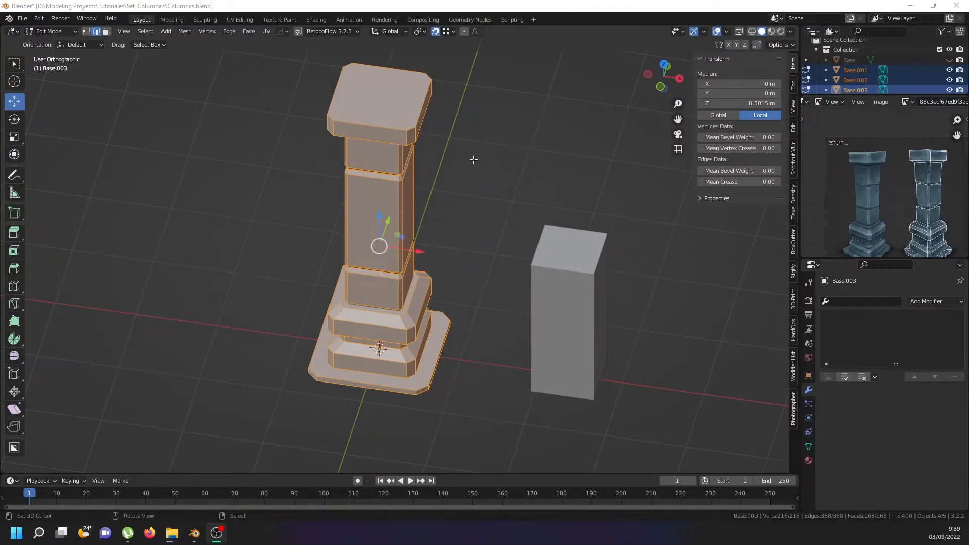
{"action": "scroll", "coordinate": [444, 244], "scroll_direction": "down", "scroll_amount": 4}
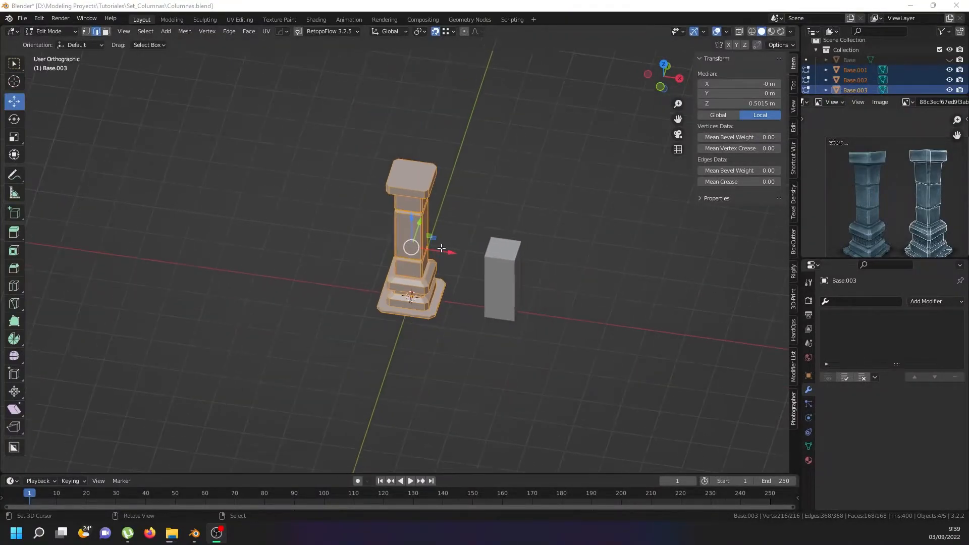
{"action": "scroll", "coordinate": [447, 244], "scroll_direction": "up", "scroll_amount": 3}
{"action": "middle_click_drag", "start_coordinate": [448, 290], "coordinate": [453, 271]}
{"action": "scroll", "coordinate": [452, 276], "scroll_direction": "down", "scroll_amount": 7}
{"action": "scroll", "coordinate": [451, 282], "scroll_direction": "up", "scroll_amount": 6}
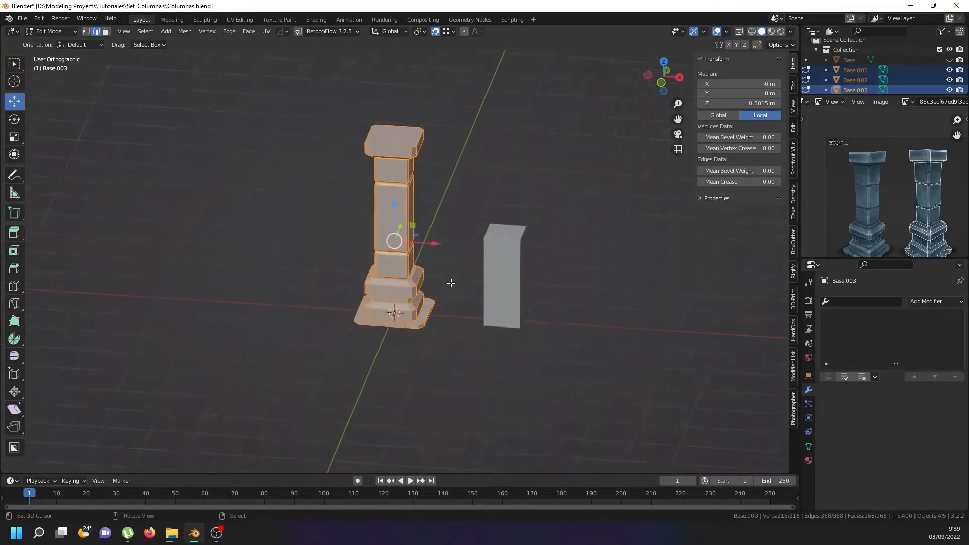
{"action": "middle_click_drag", "start_coordinate": [456, 235], "coordinate": [455, 231], "text": "alt"}
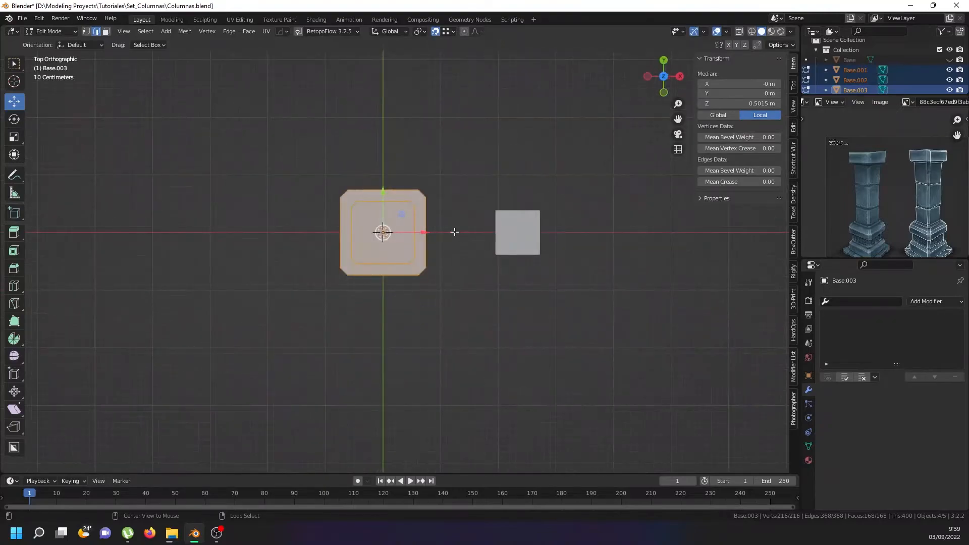
{"action": "middle_click_drag", "start_coordinate": [458, 295], "coordinate": [449, 261]}
- Select the whole middle shaft block and scale its height to about 0.77 along Z
{"action": "key", "text": "KP_1"}
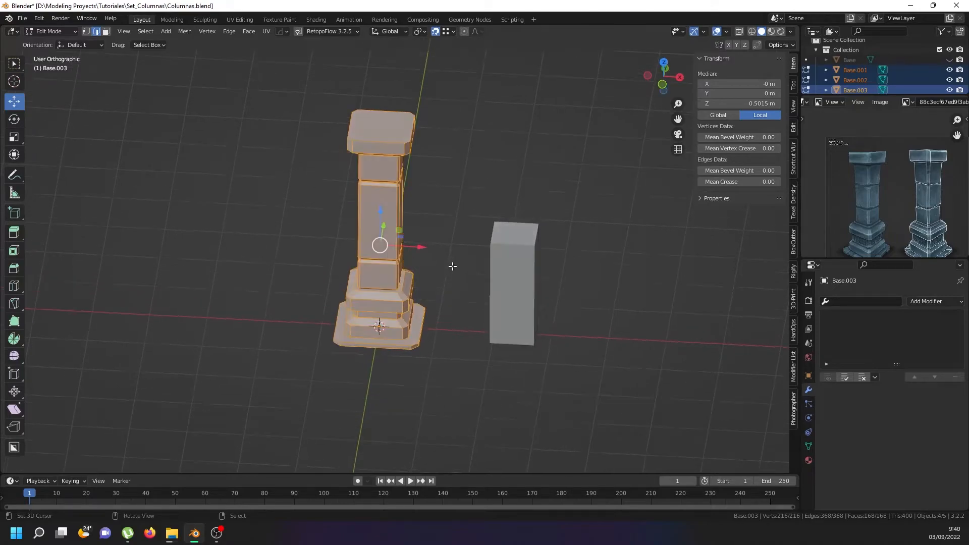
{"action": "scroll", "coordinate": [396, 231], "scroll_direction": "up", "scroll_amount": 2}
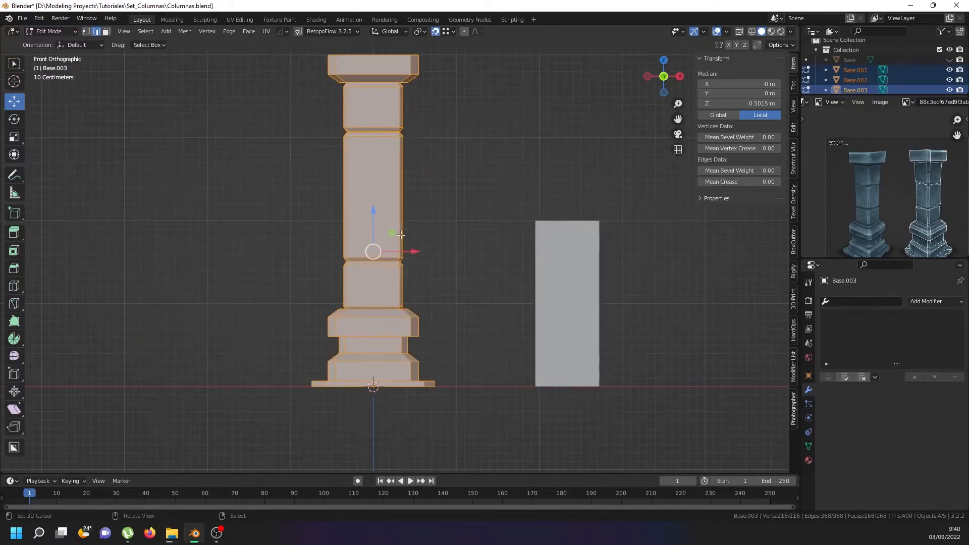
{"action": "middle_click_drag", "start_coordinate": [403, 170], "coordinate": [428, 204], "text": "shift"}
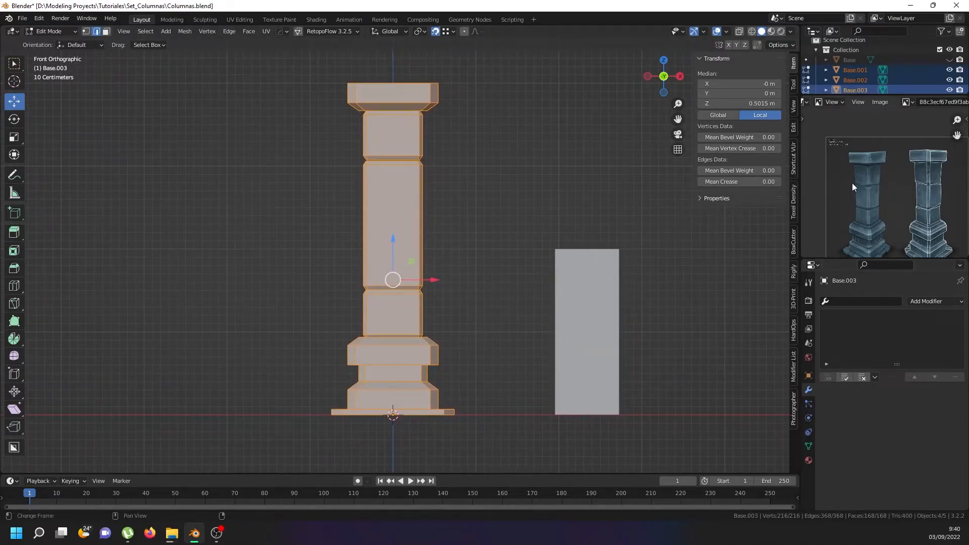
{"action": "key", "text": "alt+a"}
{"action": "left_click", "coordinate": [413, 283]}
{"action": "key", "text": "ctrl+l"}
{"action": "key", "text": "s"}
{"action": "key", "text": "z"}
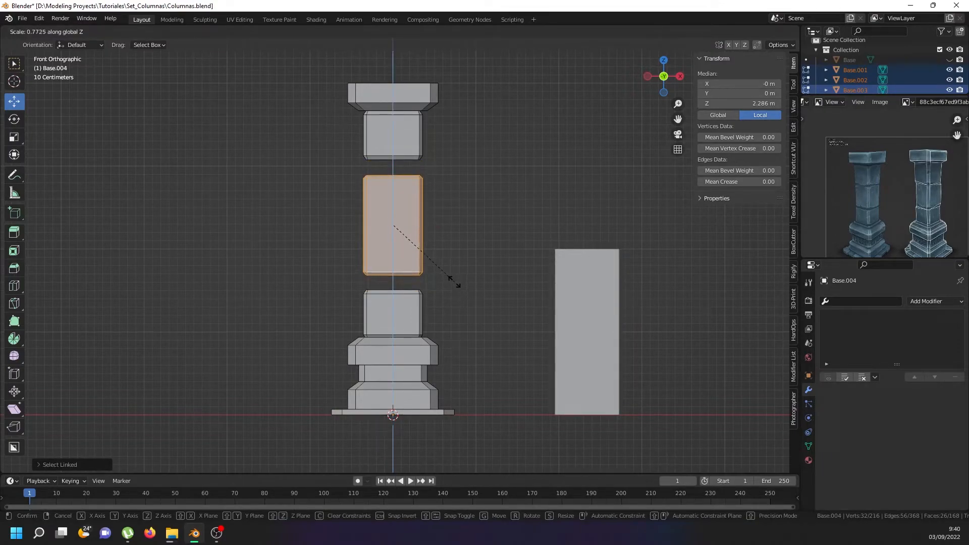
{"action": "left_click", "coordinate": [454, 280]}
- Apply the middle shaft block's height scale and inspect the gaps above and below it
{"action": "left_click", "coordinate": [417, 293]}
{"action": "key", "text": "ctrl+KP_3"}
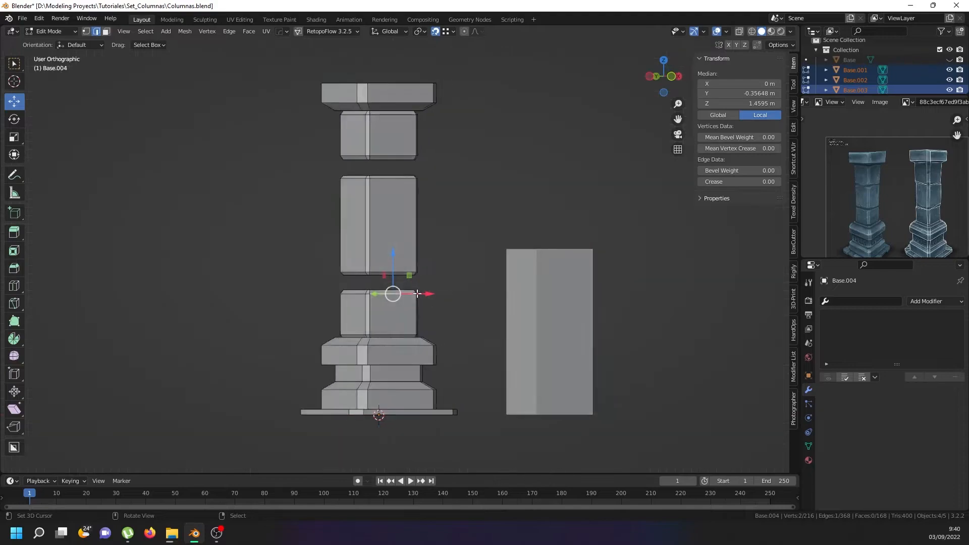
{"action": "middle_click_drag", "start_coordinate": [555, 277], "coordinate": [500, 281]}
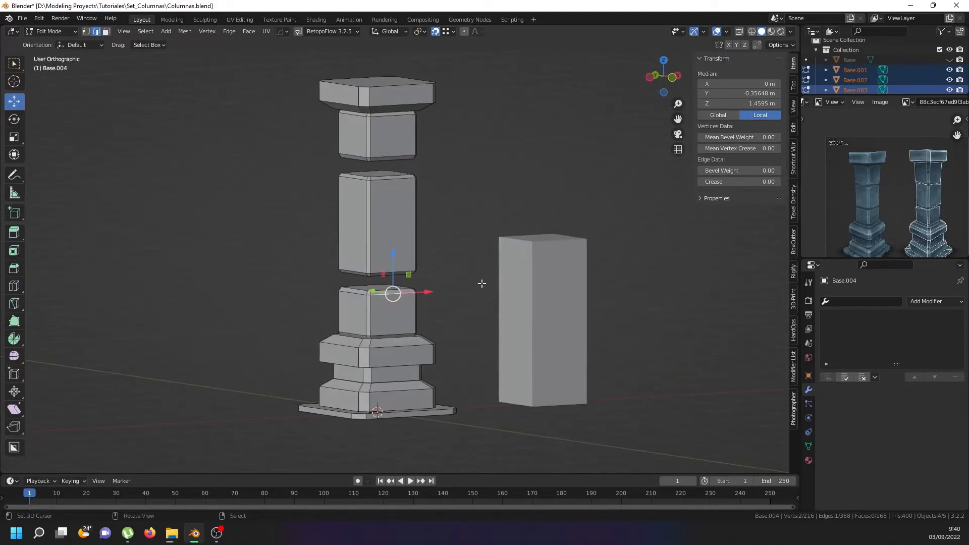
{"action": "key", "text": "KP_1"}
{"action": "key", "text": "l"}
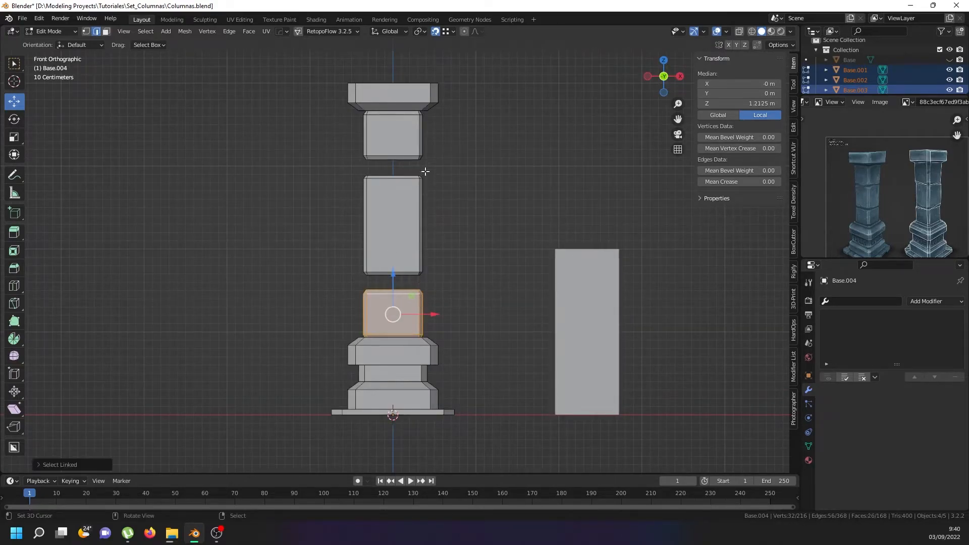
{"action": "key", "text": "l"}
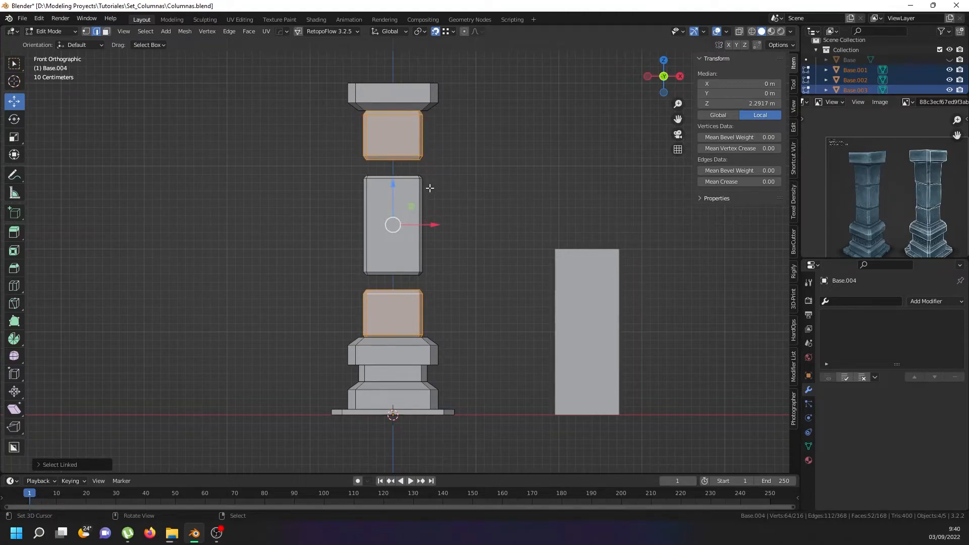
{"action": "key", "text": "alt+a"}
- Switch to wireframe display and start the Shortcut VUr key display docked on the right
{"action": "key", "text": "shift+z"}
{"action": "key", "text": "b"}
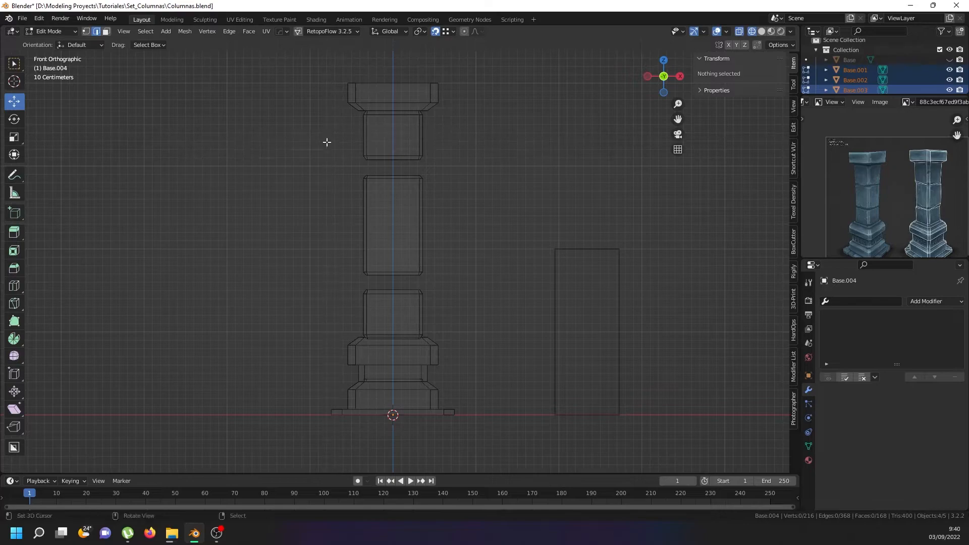
{"action": "left_click", "coordinate": [794, 160]}
{"action": "left_click", "coordinate": [710, 73]}
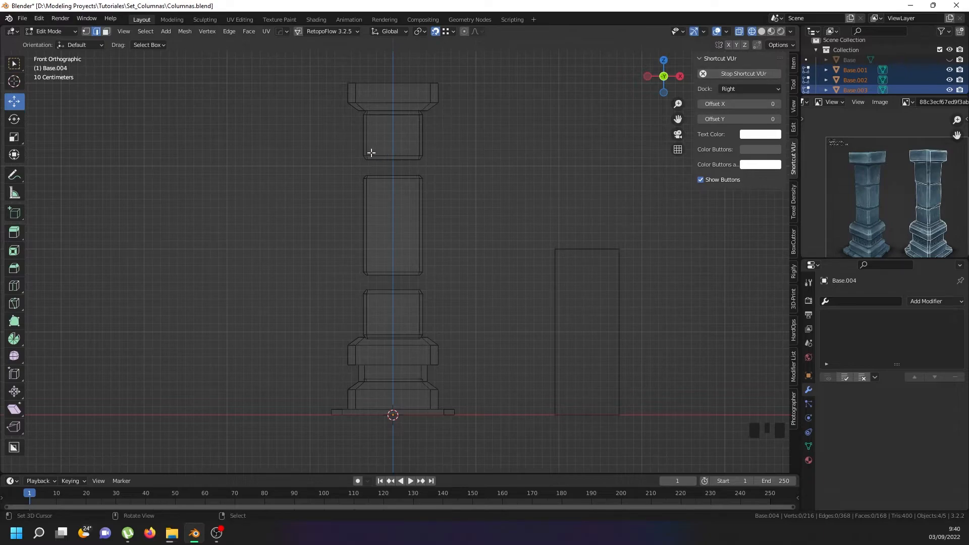
- With snapping off, scale the upper block's bottom edges and the lower block's top edges together along Z to about 0.8, narrowing the gaps
{"action": "key", "text": "b"}
{"action": "left_click_drag", "start_coordinate": [331, 149], "coordinate": [450, 167]}
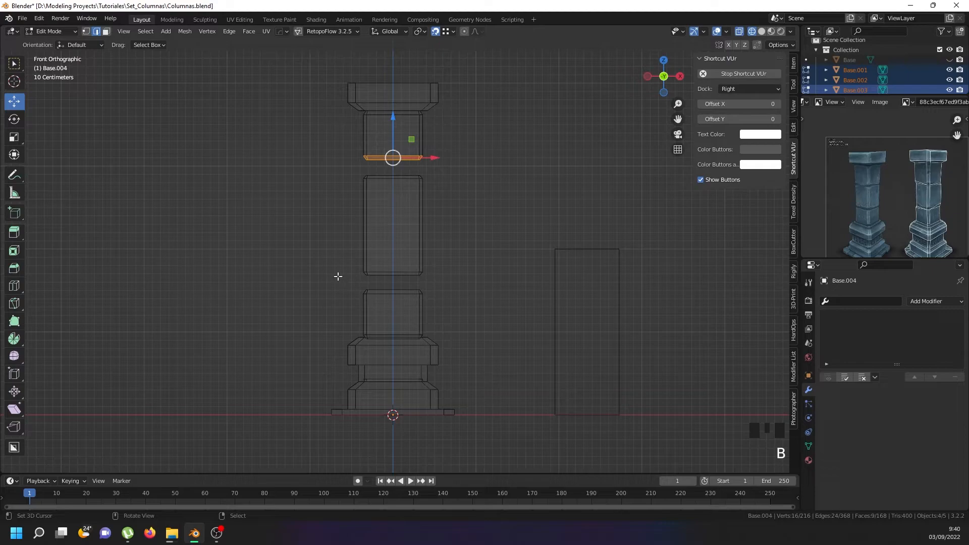
{"action": "key", "text": "b"}
{"action": "left_click_drag", "start_coordinate": [338, 283], "coordinate": [502, 311]}
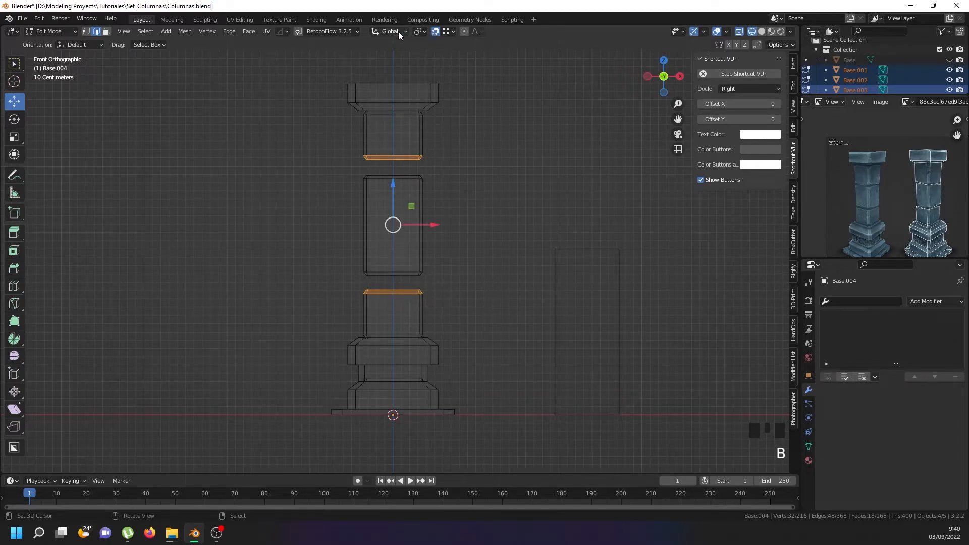
{"action": "left_click", "coordinate": [438, 31]}
{"action": "scroll", "coordinate": [457, 243], "scroll_direction": "up", "scroll_amount": 1}
{"action": "middle_click_drag", "start_coordinate": [461, 258], "coordinate": [465, 282], "text": "shift"}
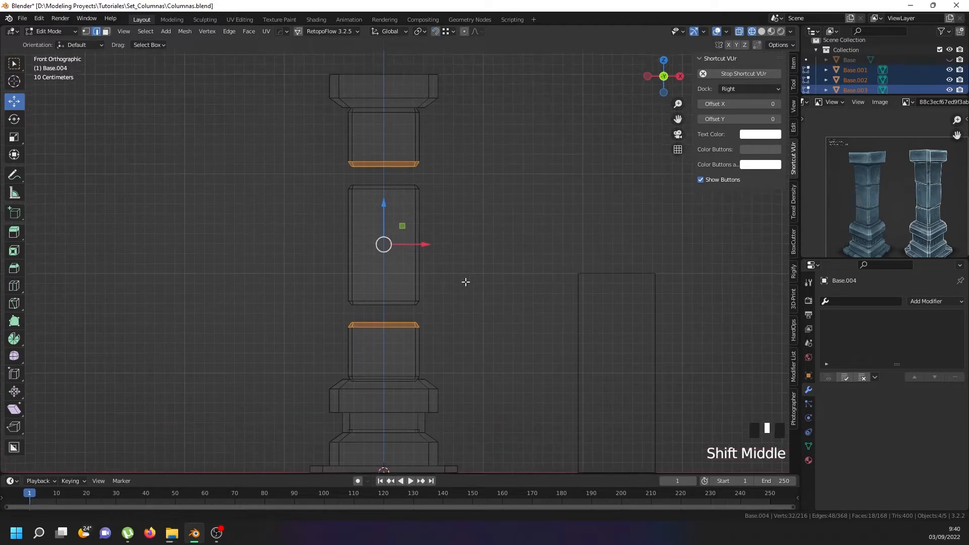
{"action": "key", "text": "s"}
{"action": "key", "text": "z"}
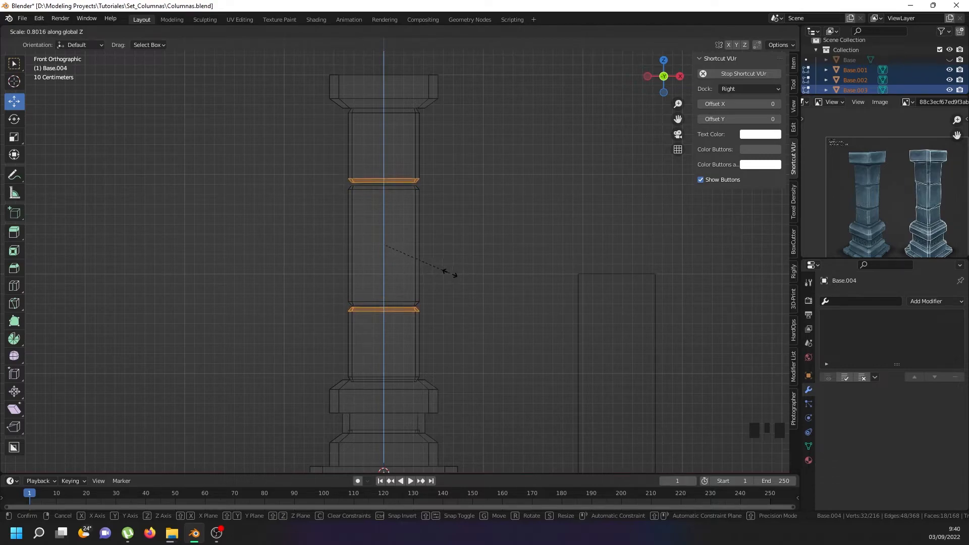
{"action": "left_click", "coordinate": [447, 270]}
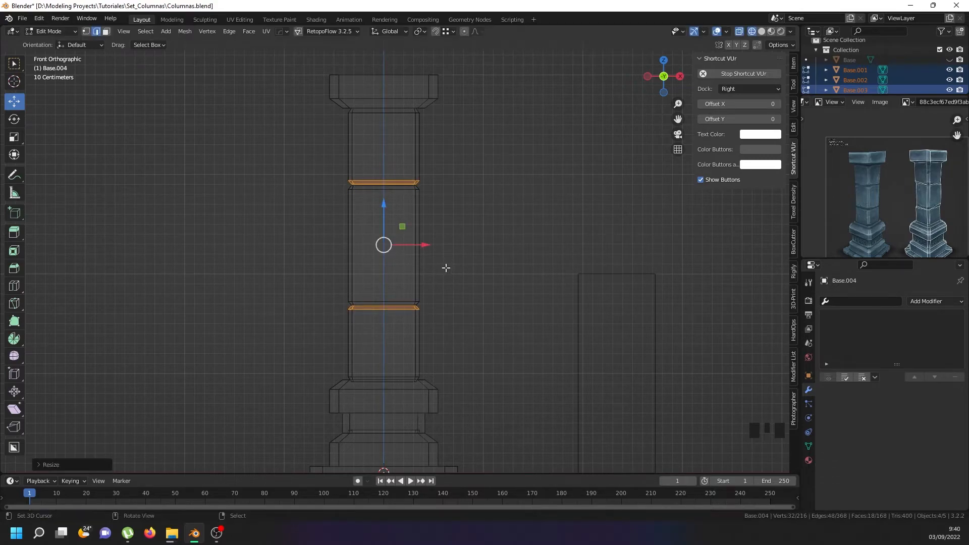
- Return to solid display and scale the whole column horizontally by about 1.2, keeping its height
{"action": "scroll", "coordinate": [447, 268], "scroll_direction": "down", "scroll_amount": 3}
{"action": "key", "text": "z"}
{"action": "middle_click_drag", "start_coordinate": [469, 271], "coordinate": [432, 264], "text": "shift"}
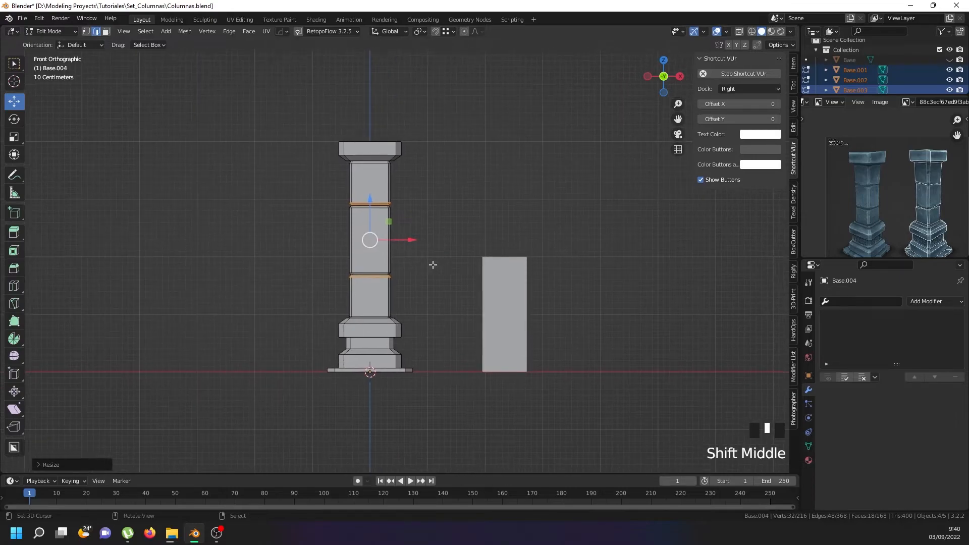
{"action": "key", "text": "a"}
{"action": "key", "text": "a"}
{"action": "key", "text": "a"}
{"action": "scroll", "coordinate": [430, 271], "scroll_direction": "up", "scroll_amount": 1}
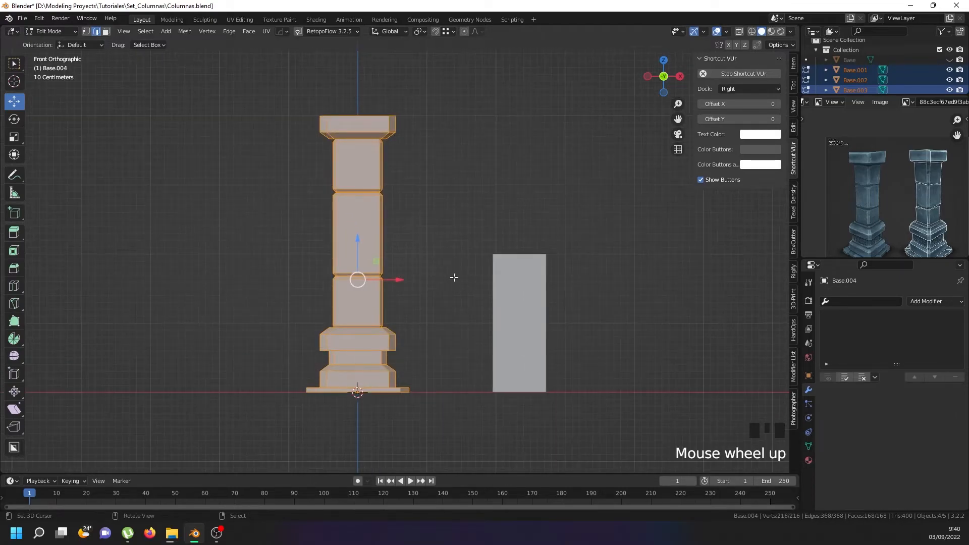
{"action": "key", "text": "s"}
{"action": "key", "text": "shift+z"}
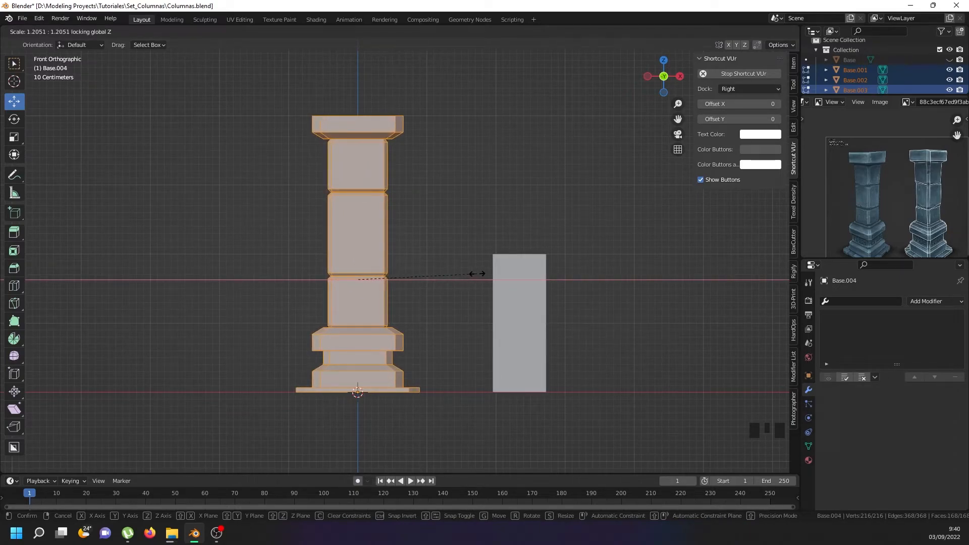
{"action": "left_click", "coordinate": [475, 274]}
- Leave the multi-object edit and open only the three-block shaft object in Edit Mode from the front view
{"action": "middle_click_drag", "start_coordinate": [484, 229], "coordinate": [439, 264]}
{"action": "key", "text": "Tab"}
{"action": "mouse_move", "coordinate": [381, 282]}
{"action": "middle_mouse_down"}
{"action": "mouse_move", "coordinate": [385, 271]}
{"action": "mouse_move", "coordinate": [457, 247]}
{"action": "mouse_move", "coordinate": [386, 274]}
{"action": "middle_mouse_up"}
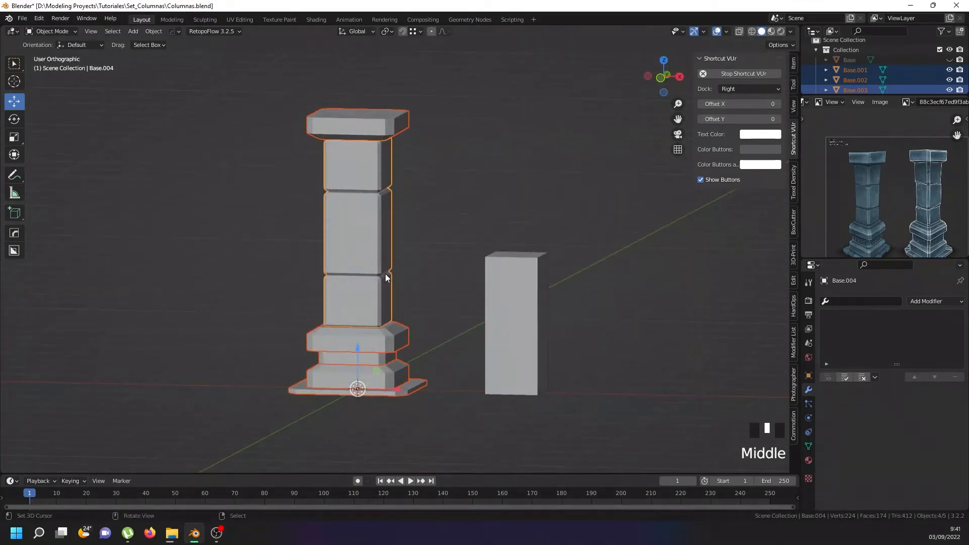
{"action": "right_click", "coordinate": [386, 274]}
{"action": "key", "text": "KP_1"}
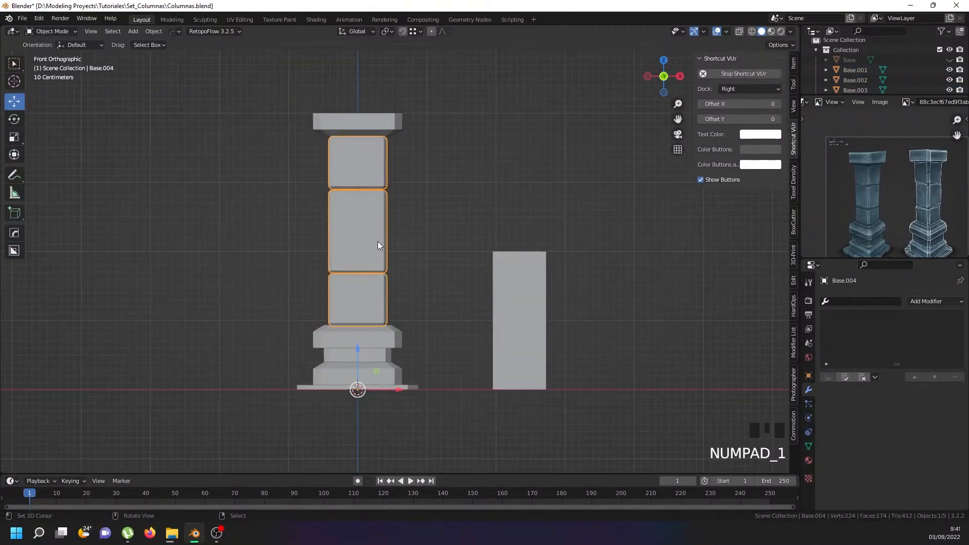
{"action": "key", "text": "Tab"}
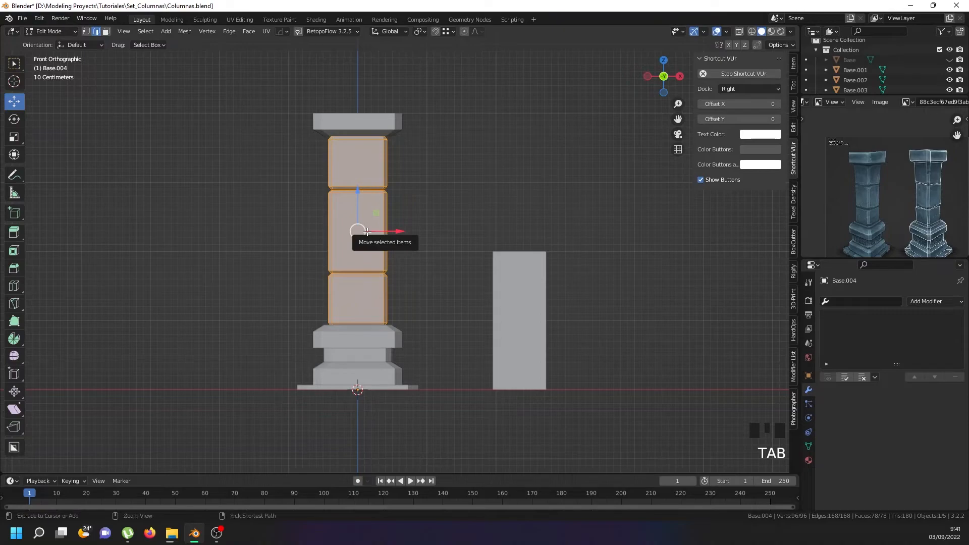
- Add three evenly spaced horizontal loop cuts to the middle shaft block
{"action": "key", "text": "ctrl+r"}
{"action": "scroll", "coordinate": [329, 242], "scroll_direction": "up", "scroll_amount": 1}
{"action": "scroll", "coordinate": [330, 242], "scroll_direction": "up", "scroll_amount": 1}
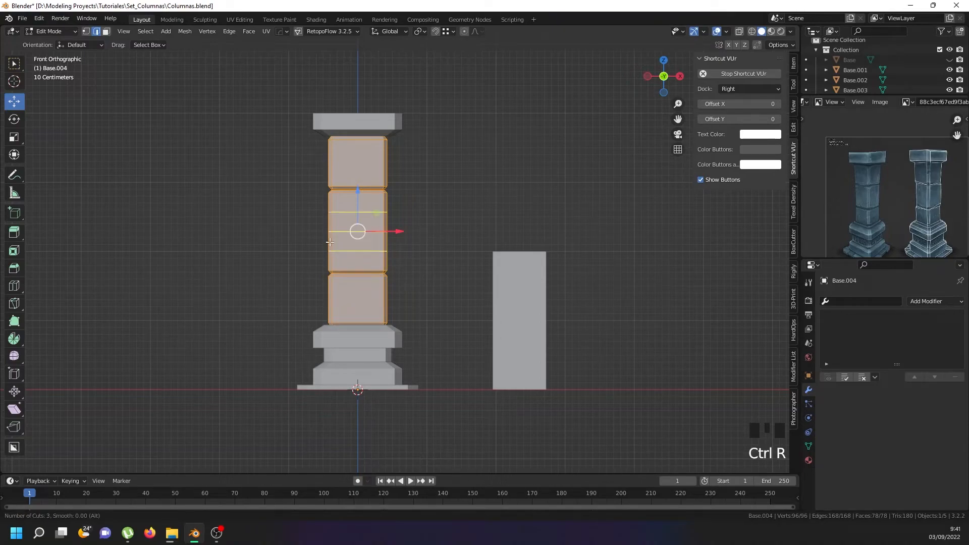
{"action": "left_click", "coordinate": [330, 242]}
{"action": "right_click", "coordinate": [330, 242]}
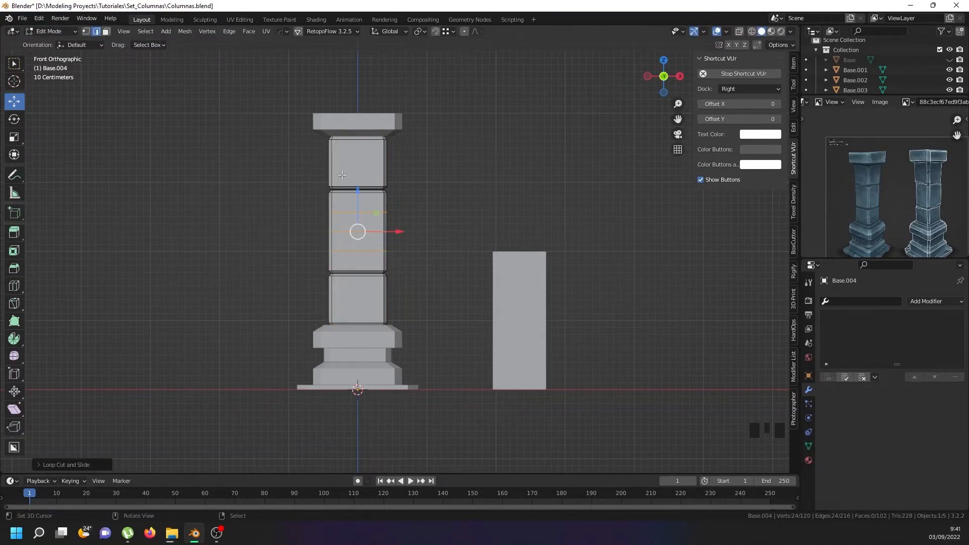
- Add one centred horizontal loop cut to each of the upper and lower shaft blocks
{"action": "key", "text": "ctrl+r"}
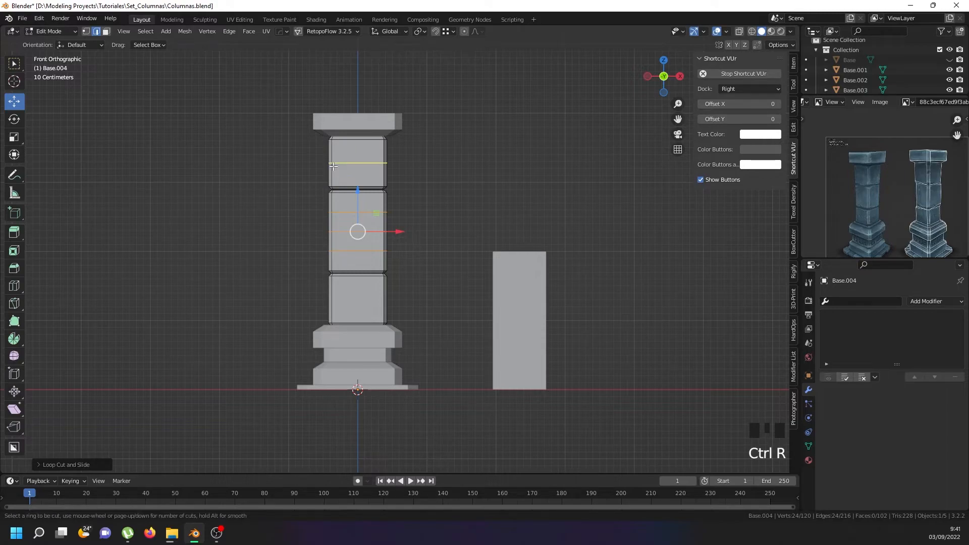
{"action": "left_click", "coordinate": [333, 166]}
{"action": "right_click", "coordinate": [333, 166]}
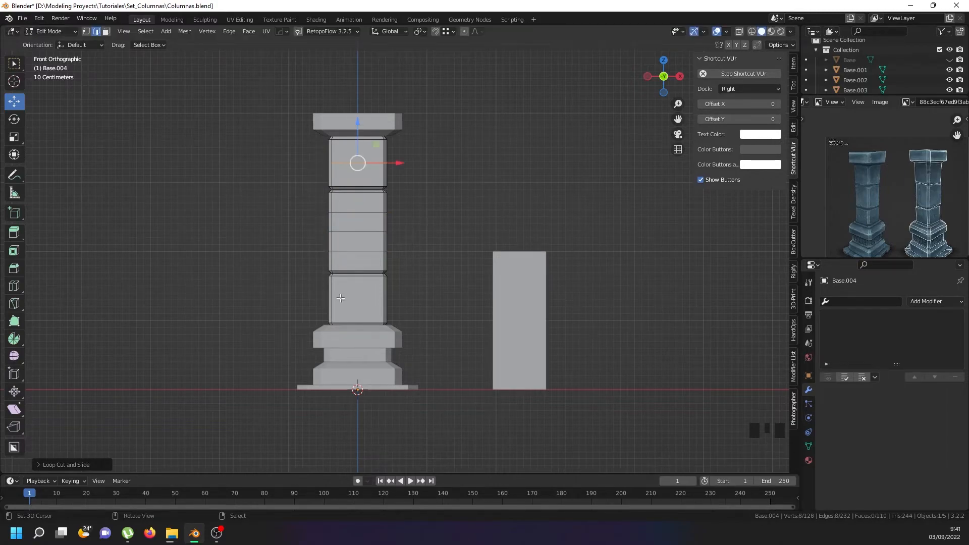
{"action": "key", "text": "ctrl+r"}
{"action": "left_click", "coordinate": [337, 303]}
{"action": "right_click", "coordinate": [340, 301]}
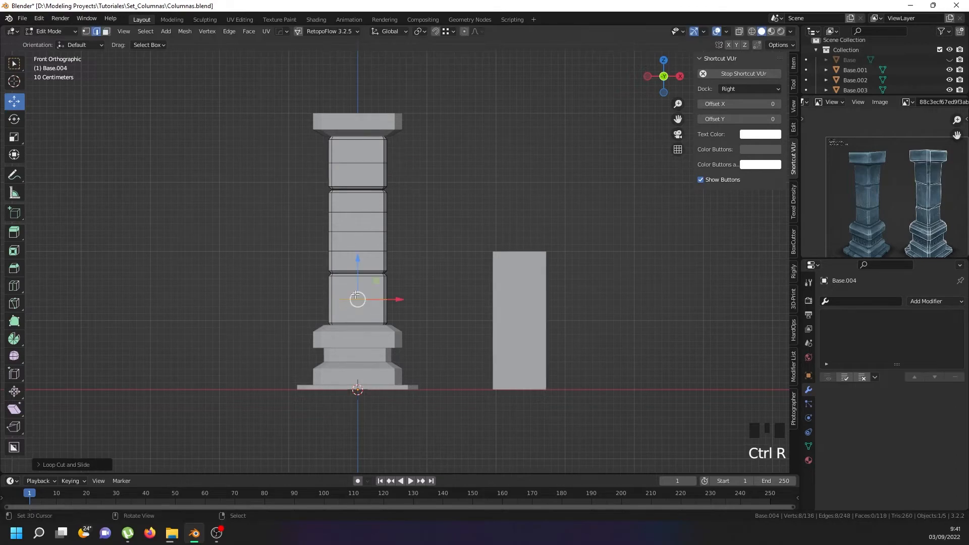
- Scale the middle block's central edge loop inward with smooth proportional editing at size 1.95, tapering the shaft towards its centre
{"action": "scroll", "coordinate": [360, 260], "scroll_direction": "up", "scroll_amount": 1}
{"action": "right_click", "coordinate": [353, 224]}
{"action": "right_click", "coordinate": [353, 224], "text": "alt+shift"}
{"action": "right_click", "coordinate": [354, 224], "text": "alt+shift"}
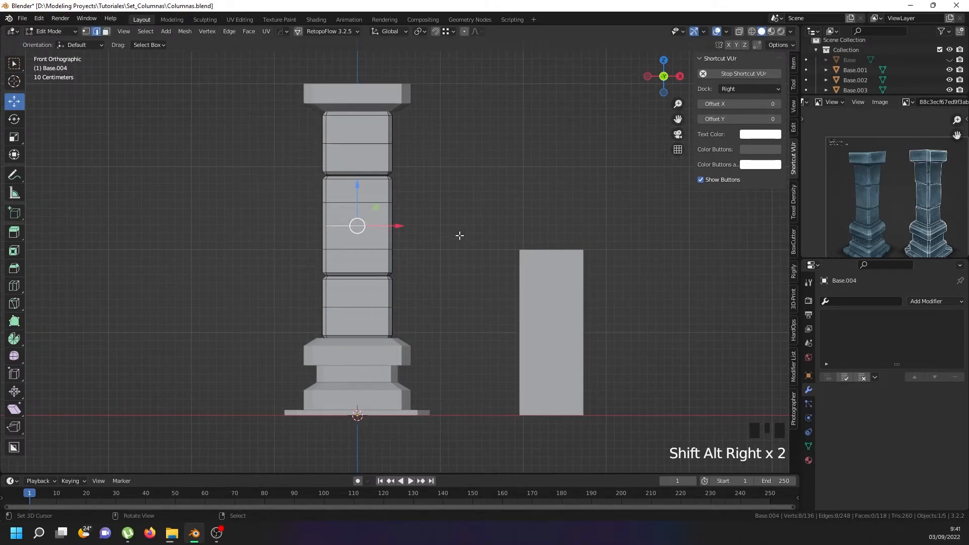
{"action": "key", "text": "o"}
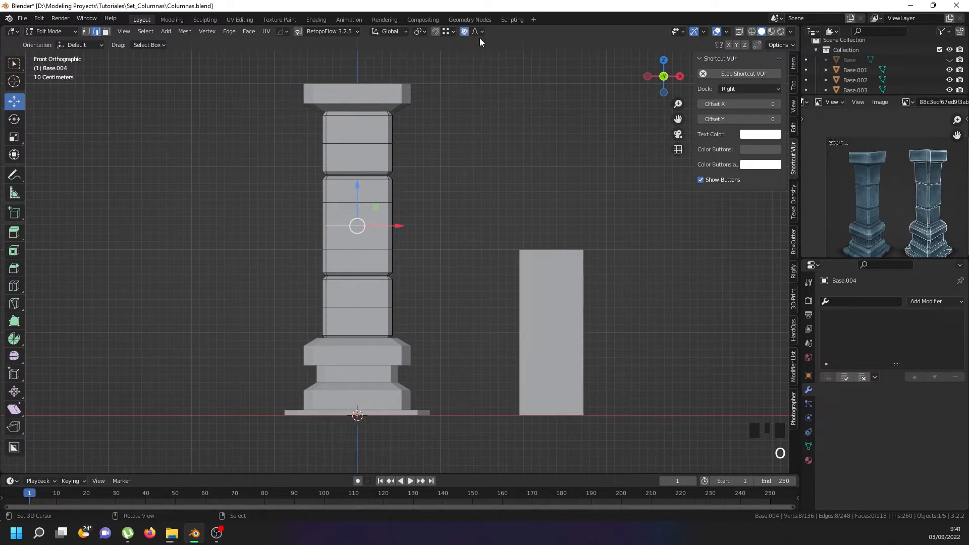
{"action": "key", "text": "s"}
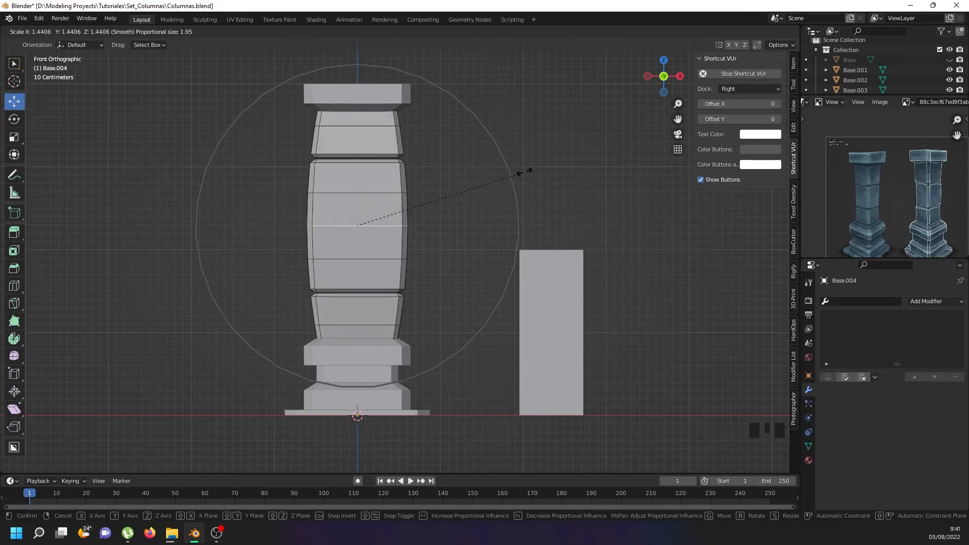
{"action": "left_click", "coordinate": [453, 193]}
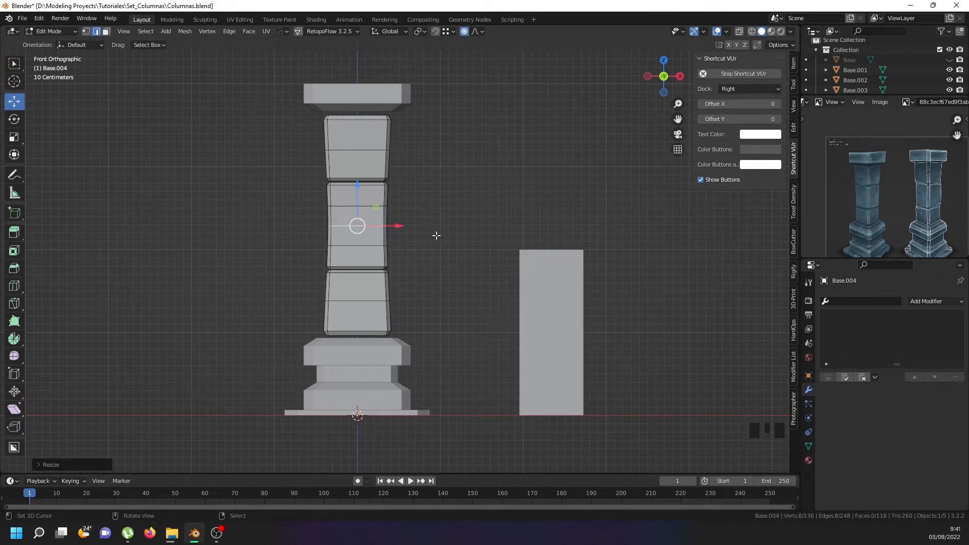
- Stretch the tapered shaft by about 1.09 along Z with proportional editing, and turn proportional editing off
{"action": "key", "text": "s"}
{"action": "key", "text": "z"}
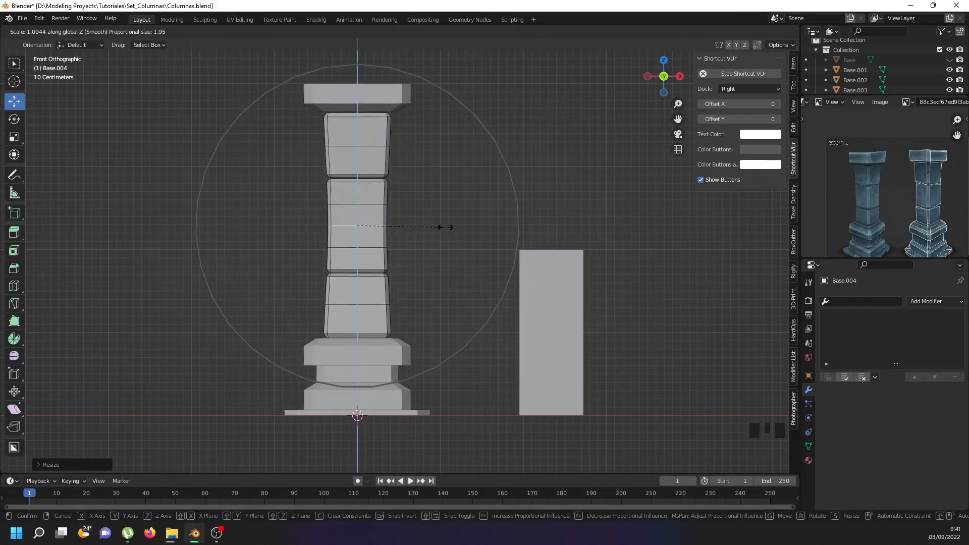
{"action": "left_click", "coordinate": [447, 227]}
{"action": "key", "text": "Tab"}
{"action": "middle_click_drag", "start_coordinate": [446, 226], "coordinate": [461, 241]}
{"action": "key", "text": "a"}
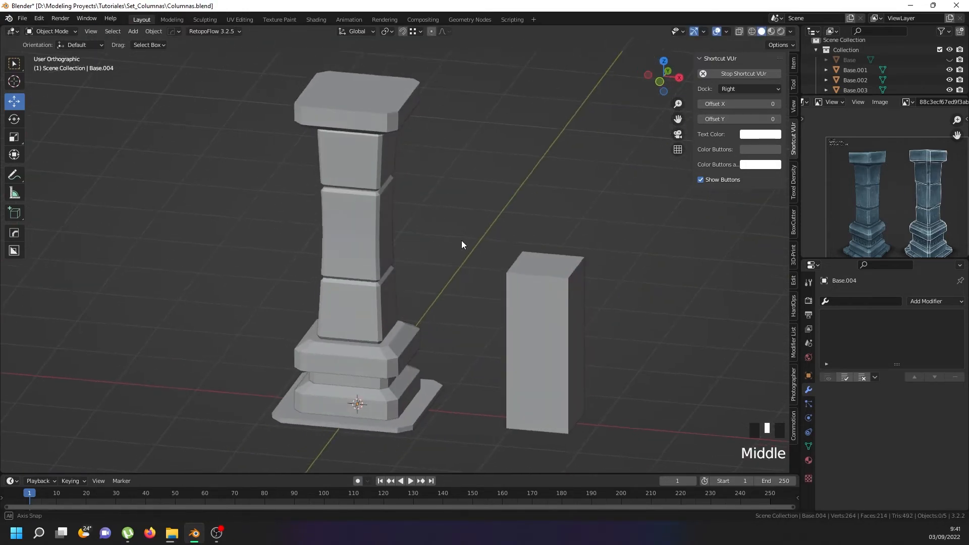
{"action": "key", "text": "Tab"}
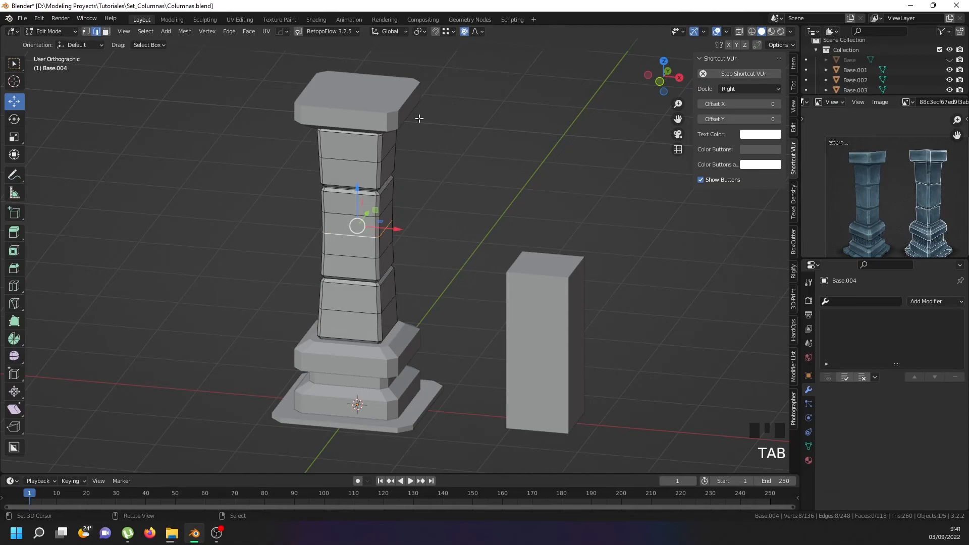
{"action": "left_click", "coordinate": [465, 32]}
- Delete the central edge loops of the upper and lower shaft blocks and return to Object Mode
{"action": "scroll", "coordinate": [331, 163], "scroll_direction": "up", "scroll_amount": 3}
{"action": "right_click", "coordinate": [374, 159]}
{"action": "middle_click_drag", "start_coordinate": [373, 159], "coordinate": [398, 149]}
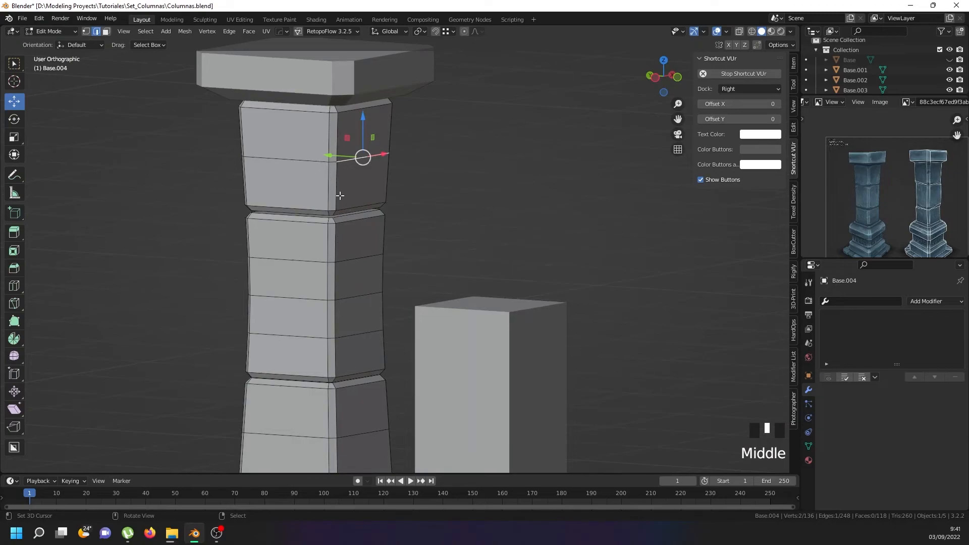
{"action": "right_click", "coordinate": [348, 159], "text": "alt+shift"}
{"action": "right_click", "coordinate": [348, 159], "text": "alt+shift"}
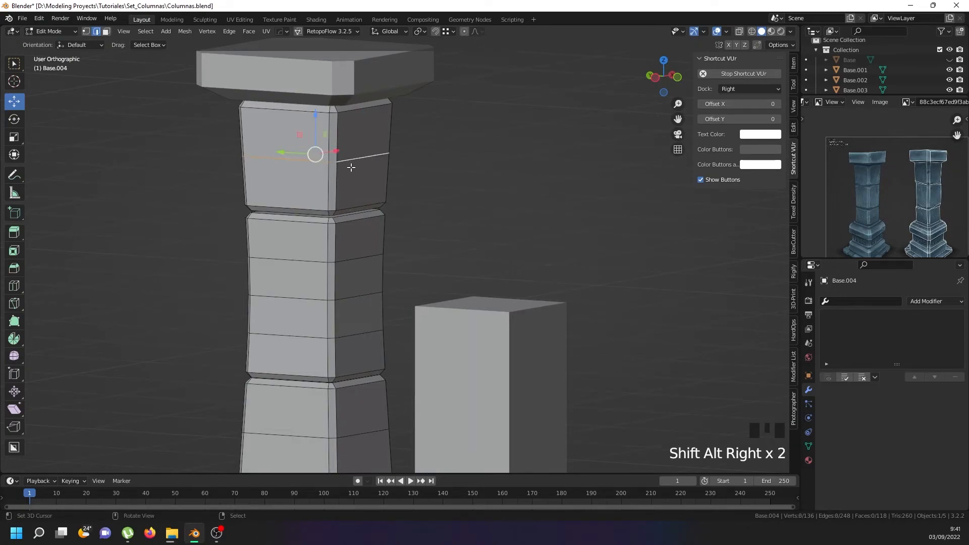
{"action": "scroll", "coordinate": [349, 160], "scroll_direction": "down", "scroll_amount": 4}
{"action": "scroll", "coordinate": [357, 289], "scroll_direction": "up", "scroll_amount": 3}
{"action": "right_click", "coordinate": [351, 296], "text": "alt+shift"}
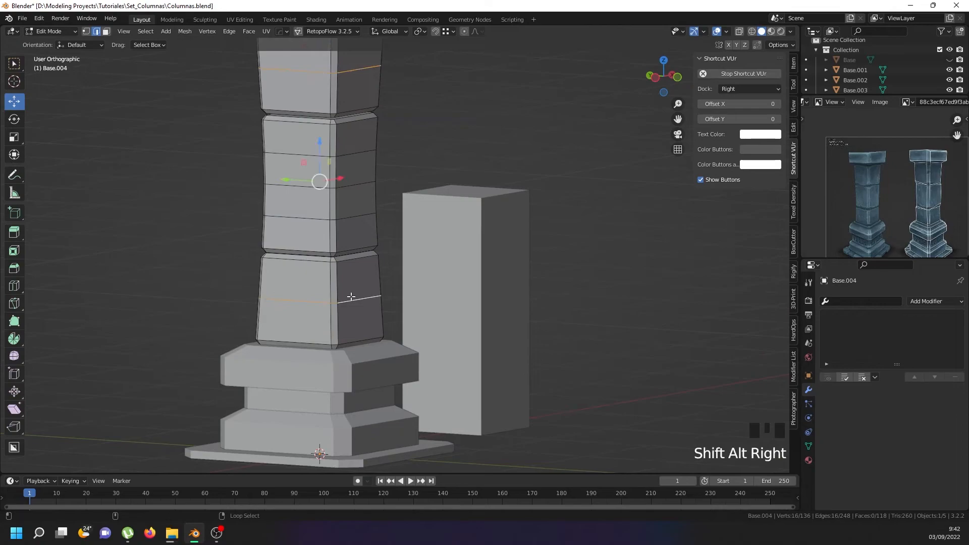
{"action": "key", "text": "x"}
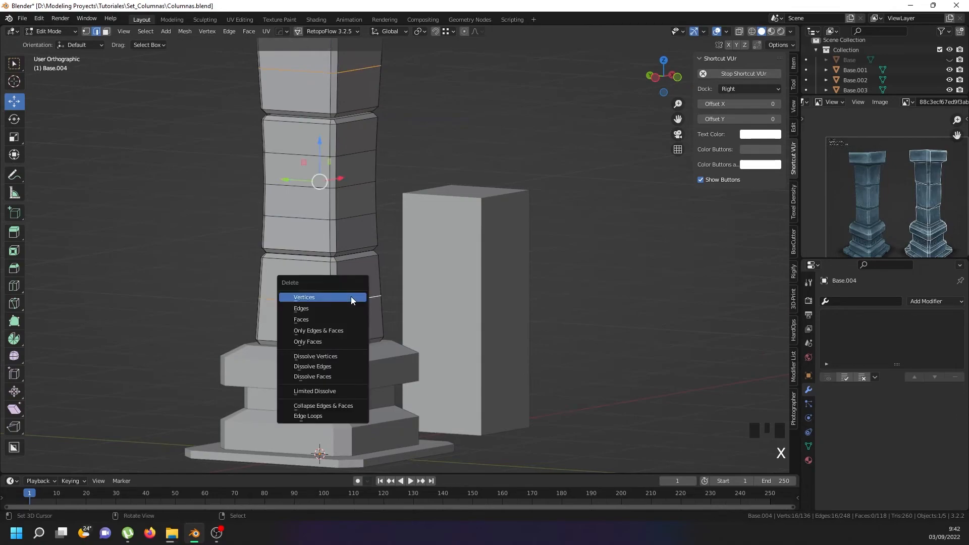
{"action": "left_click", "coordinate": [323, 414]}
{"action": "middle_click_drag", "start_coordinate": [393, 166], "coordinate": [339, 176], "text": "shift"}
{"action": "key", "text": "Tab"}
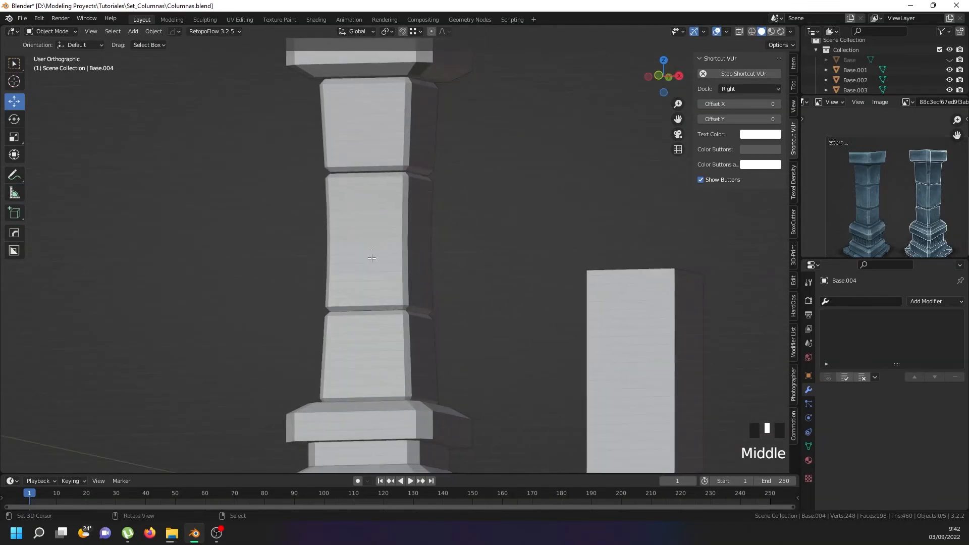
- Delete the two edge loops above and below the middle shaft block's central loop and return to Object Mode
{"action": "key", "text": "Tab"}
{"action": "scroll", "coordinate": [393, 272], "scroll_direction": "up", "scroll_amount": 2}
{"action": "right_click", "coordinate": [403, 279]}
{"action": "right_click", "coordinate": [402, 279], "text": "alt+shift"}
{"action": "right_click", "coordinate": [402, 279], "text": "alt+shift"}
{"action": "right_click", "coordinate": [381, 188], "text": "alt+shift"}
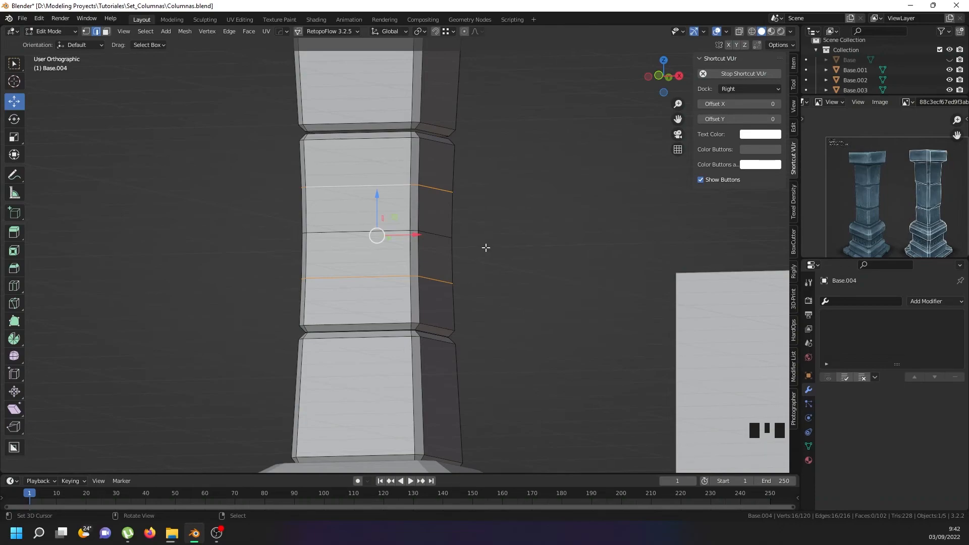
{"action": "key", "text": "x"}
{"action": "left_click", "coordinate": [485, 247]}
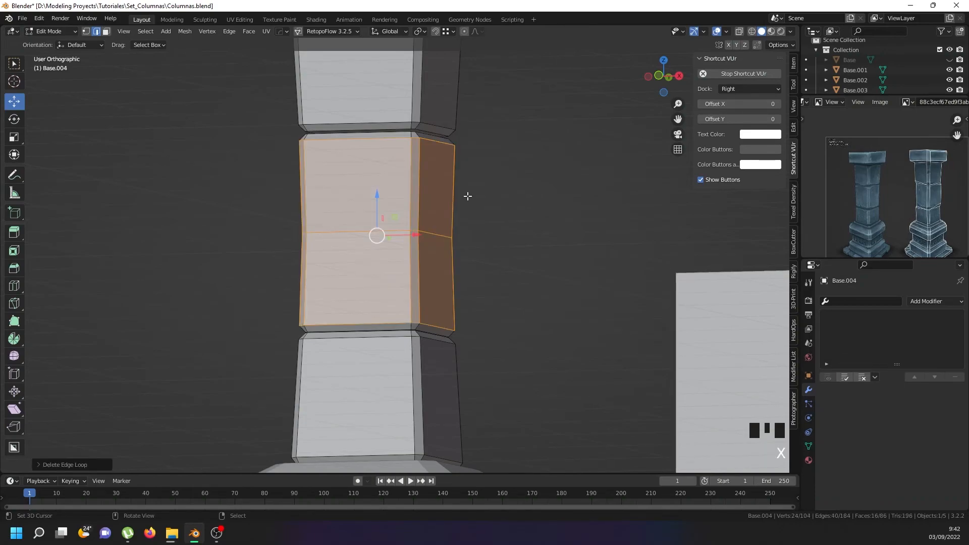
{"action": "key", "text": "Tab"}
- Enable Auto Smooth in the column shaft's normals settings and set its angle to 40°
{"action": "scroll", "coordinate": [480, 212], "scroll_direction": "down", "scroll_amount": 2}
{"action": "middle_click_drag", "start_coordinate": [480, 211], "coordinate": [480, 264]}
{"action": "scroll", "coordinate": [421, 201], "scroll_direction": "up", "scroll_amount": 8}
{"action": "middle_click_drag", "start_coordinate": [416, 191], "coordinate": [460, 158]}
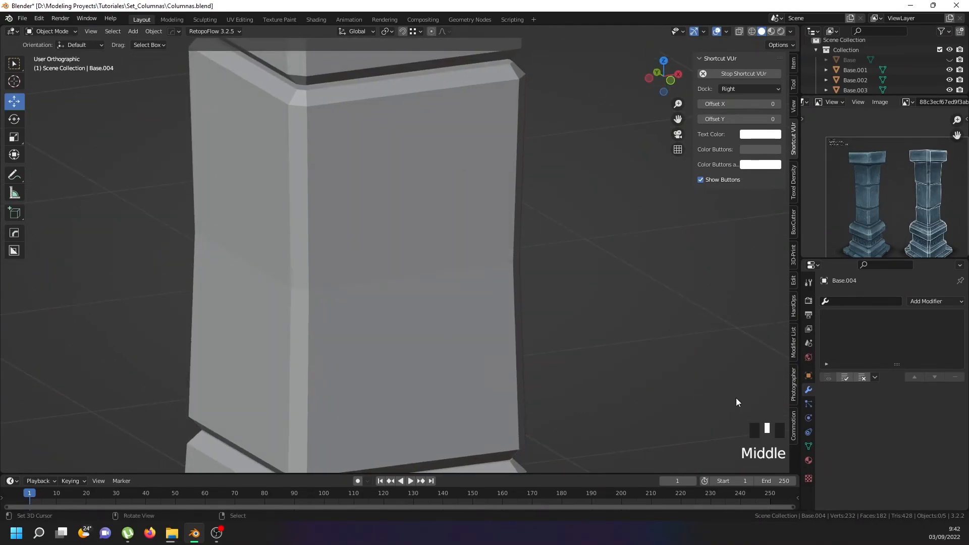
{"action": "right_click", "coordinate": [416, 331]}
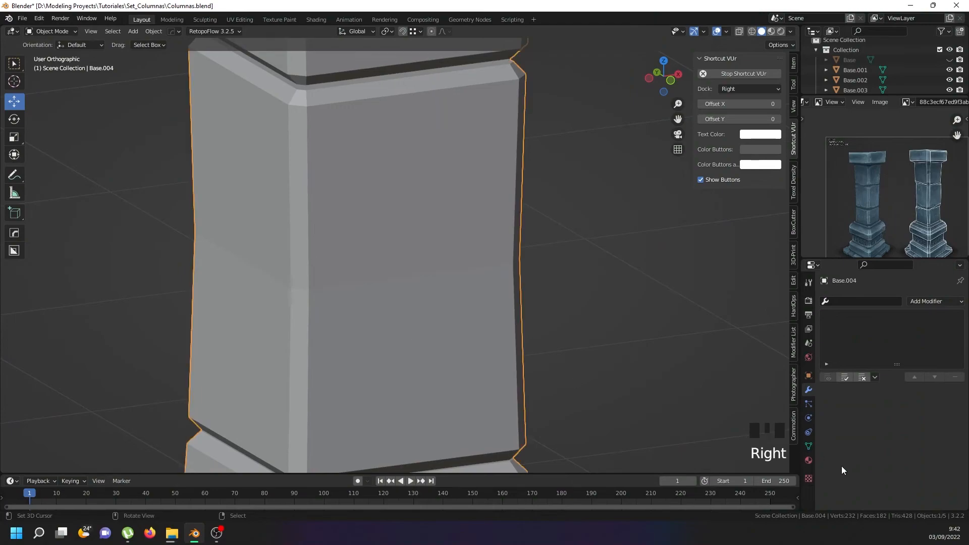
{"action": "left_click", "coordinate": [808, 446]}
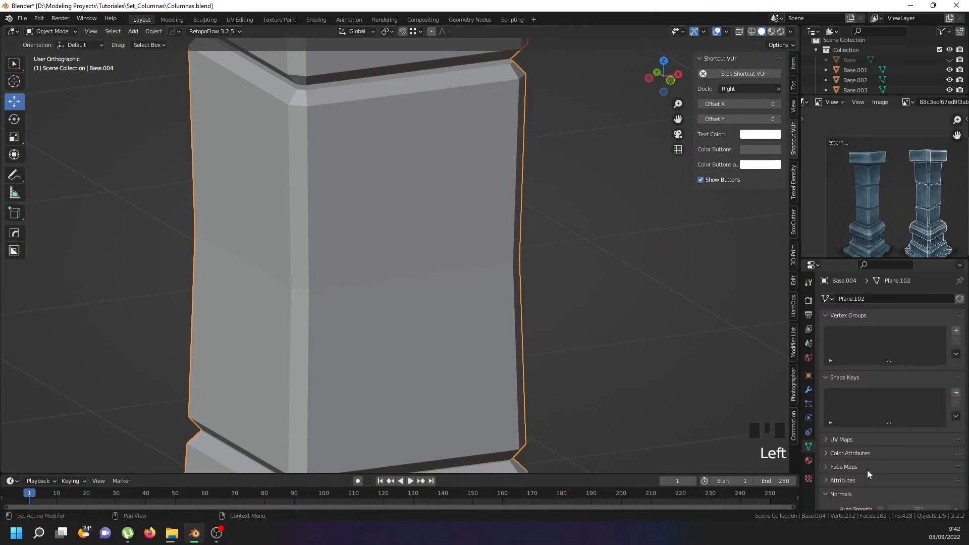
{"action": "scroll", "coordinate": [867, 471], "scroll_direction": "down", "scroll_amount": 3}
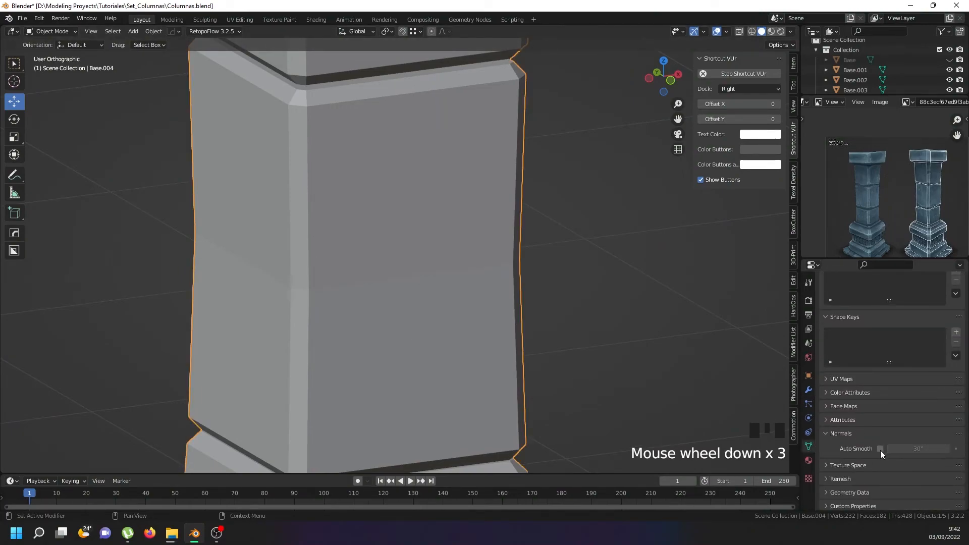
{"action": "left_click", "coordinate": [880, 449]}
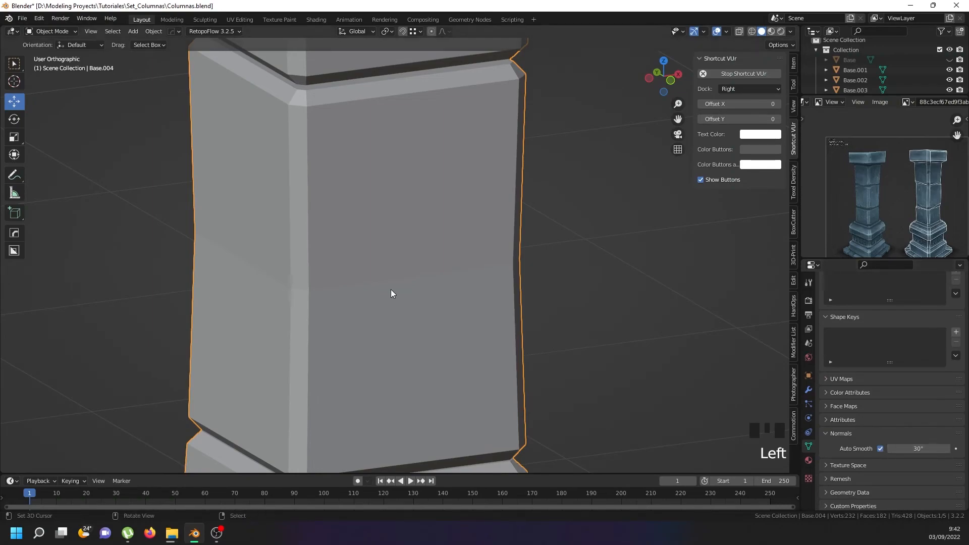
{"action": "left_click", "coordinate": [905, 449]}
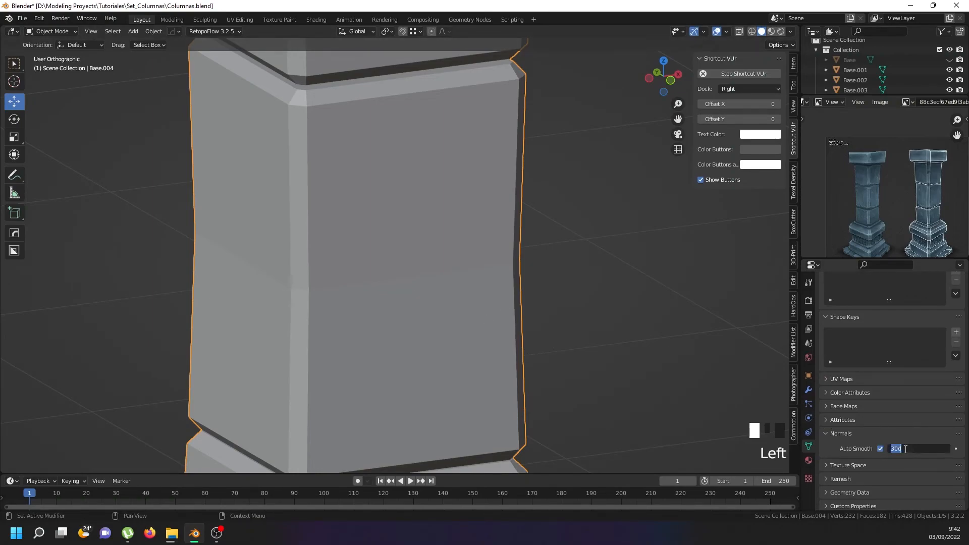
{"action": "type", "text": "40"}
{"action": "key", "text": "Return"}
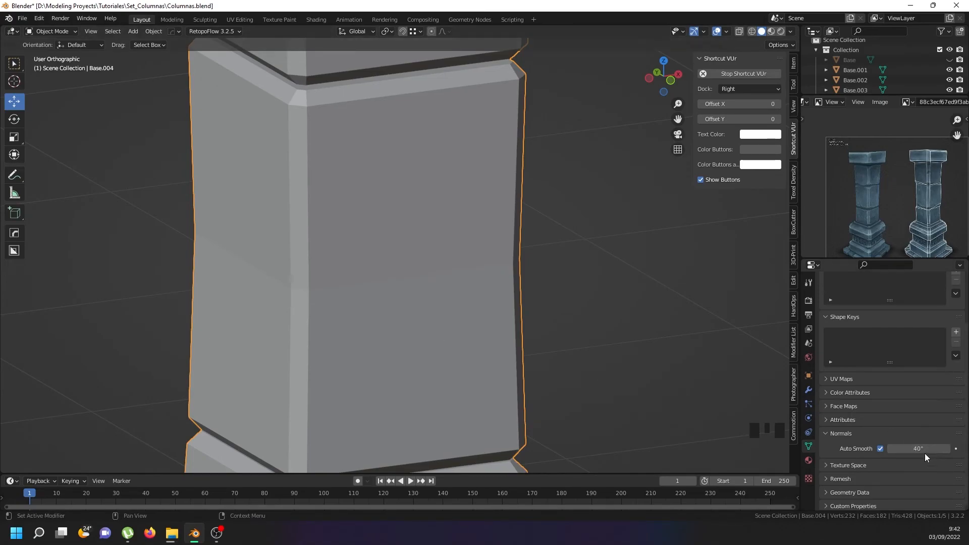
- Try Auto Smooth angles of 50° and 0° on the column shaft, and undo these angle changes
{"action": "left_click", "coordinate": [924, 449]}
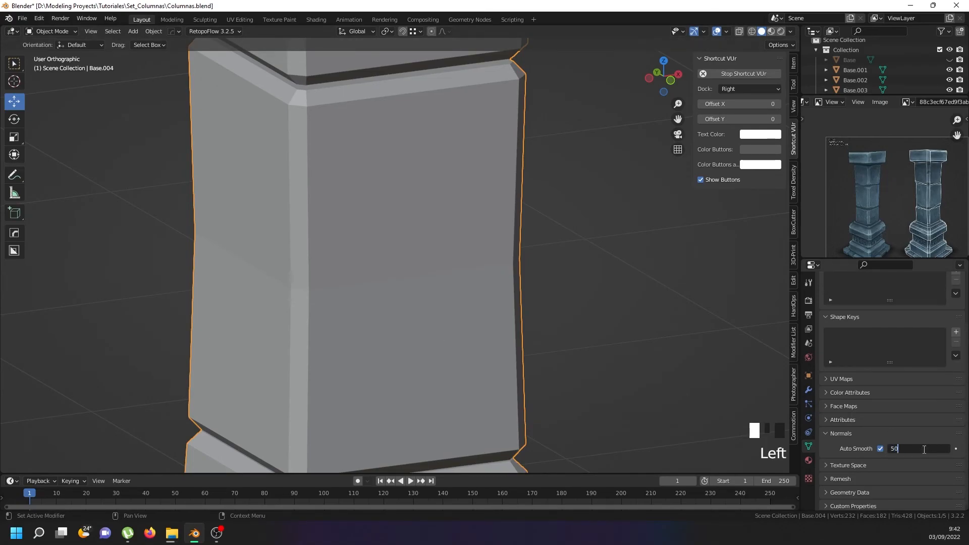
{"action": "key", "text": "Return"}
{"action": "left_click_drag", "start_coordinate": [915, 450], "coordinate": [954, 450]}
{"action": "left_click_drag", "start_coordinate": [919, 449], "coordinate": [914, 449]}
{"action": "scroll", "coordinate": [362, 252], "scroll_direction": "up", "scroll_amount": 6}
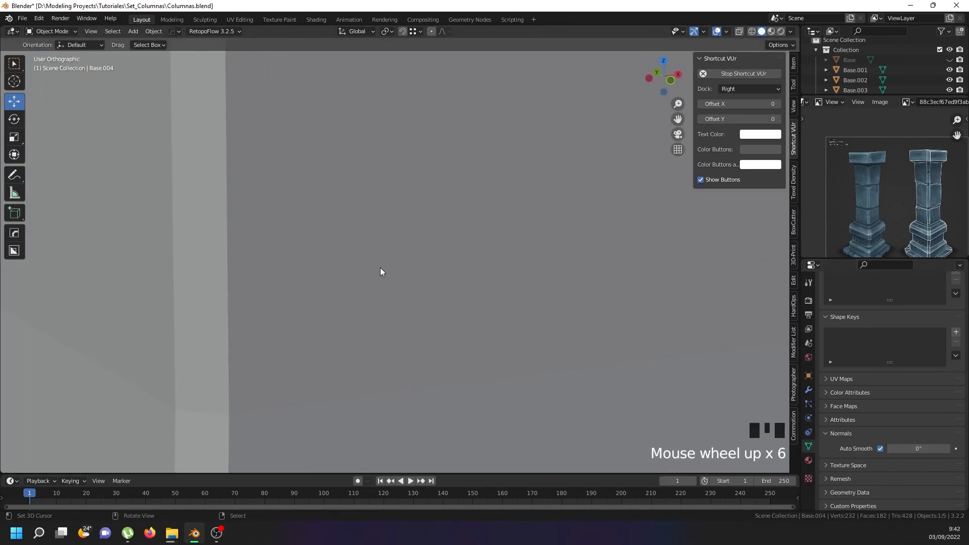
{"action": "middle_click_drag", "start_coordinate": [385, 279], "coordinate": [380, 267]}
{"action": "scroll", "coordinate": [380, 267], "scroll_direction": "down", "scroll_amount": 8}
{"action": "key", "text": "ctrl+z"}
{"action": "key", "text": "ctrl+z"}
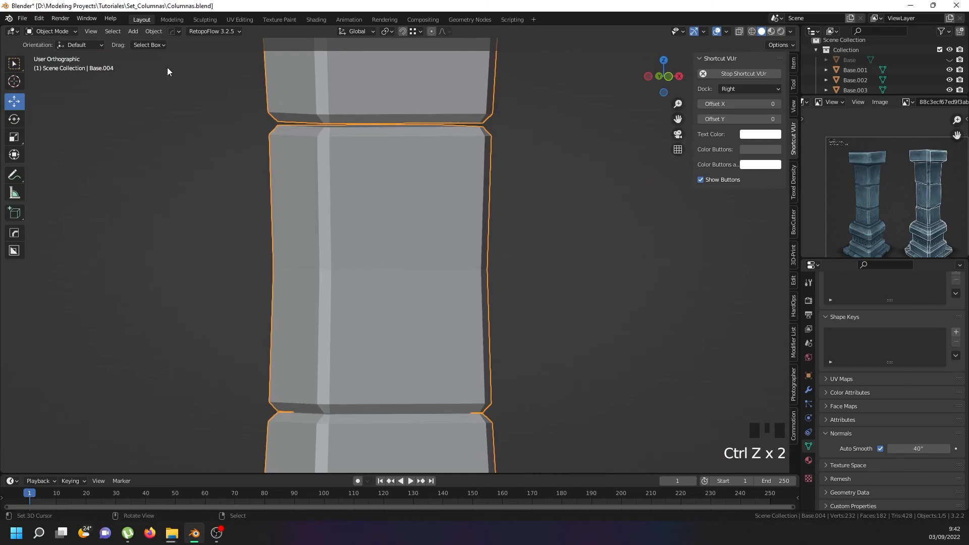
- Apply Shade Smooth to the three-block column shaft
{"action": "left_click", "coordinate": [153, 30]}
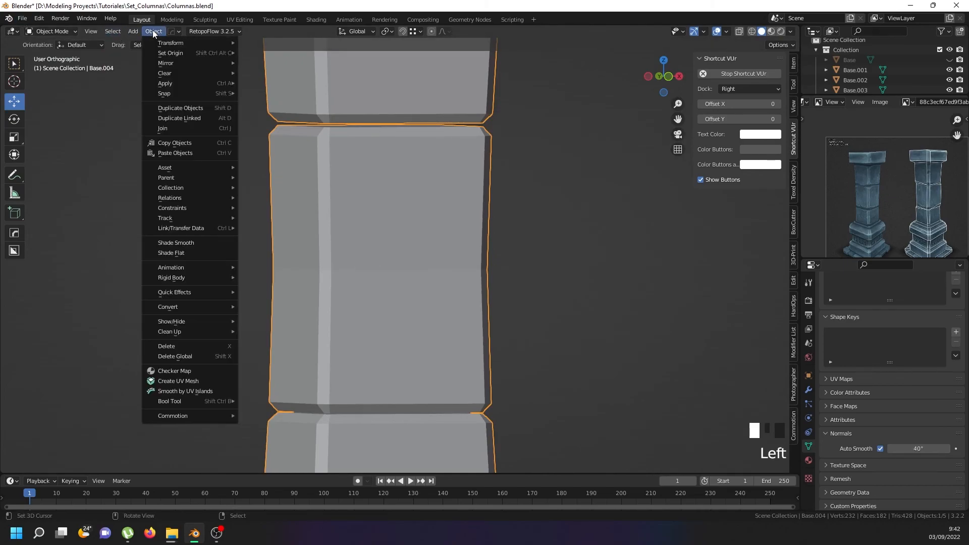
{"action": "left_click", "coordinate": [188, 239]}
{"action": "middle_click_drag", "start_coordinate": [373, 211], "coordinate": [374, 211]}
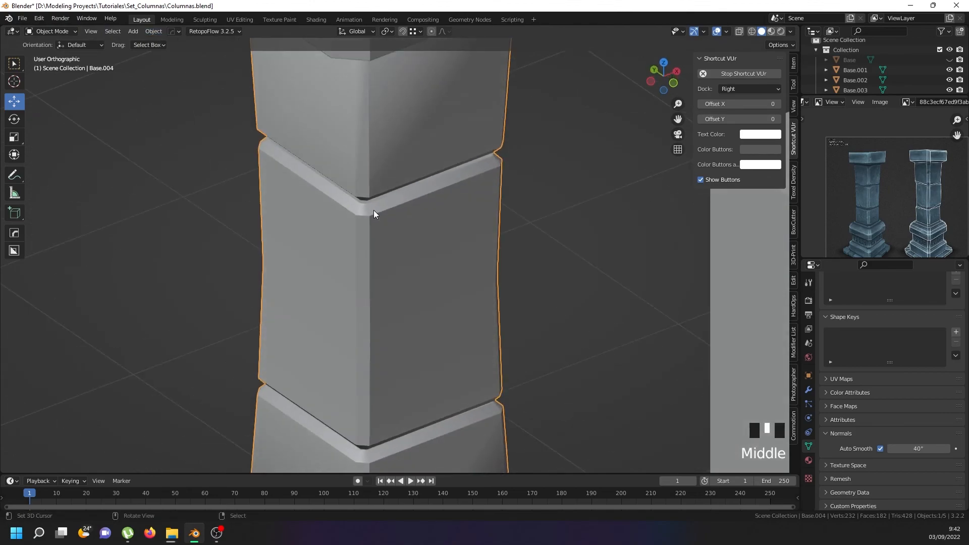
- Examine the smooth shading on the shaft blocks' faces and edges up close, and the whole column from the front
{"action": "scroll", "coordinate": [669, 361], "scroll_direction": "up", "scroll_amount": 5}
{"action": "scroll", "coordinate": [555, 366], "scroll_direction": "down", "scroll_amount": 5}
{"action": "middle_click_drag", "start_coordinate": [545, 389], "coordinate": [556, 360]}
{"action": "scroll", "coordinate": [586, 356], "scroll_direction": "up", "scroll_amount": 2}
{"action": "scroll", "coordinate": [577, 361], "scroll_direction": "up", "scroll_amount": 3}
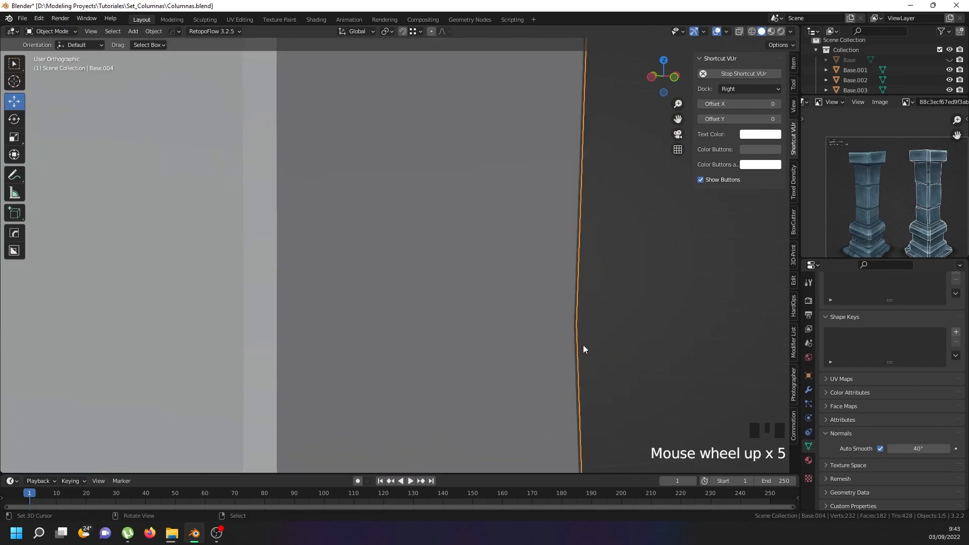
{"action": "scroll", "coordinate": [535, 346], "scroll_direction": "down", "scroll_amount": 13}
{"action": "middle_click_drag", "start_coordinate": [581, 343], "coordinate": [521, 347]}
{"action": "key", "text": "KP_1"}
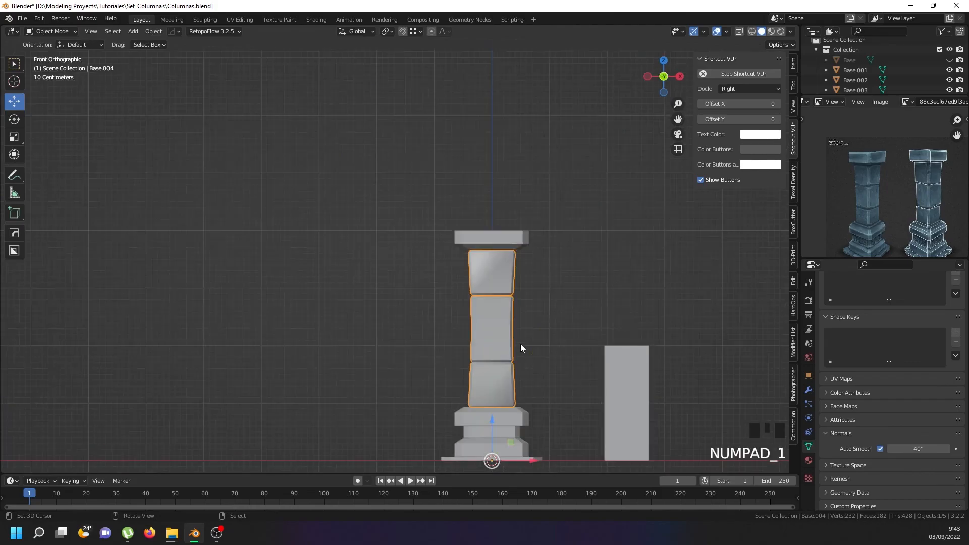